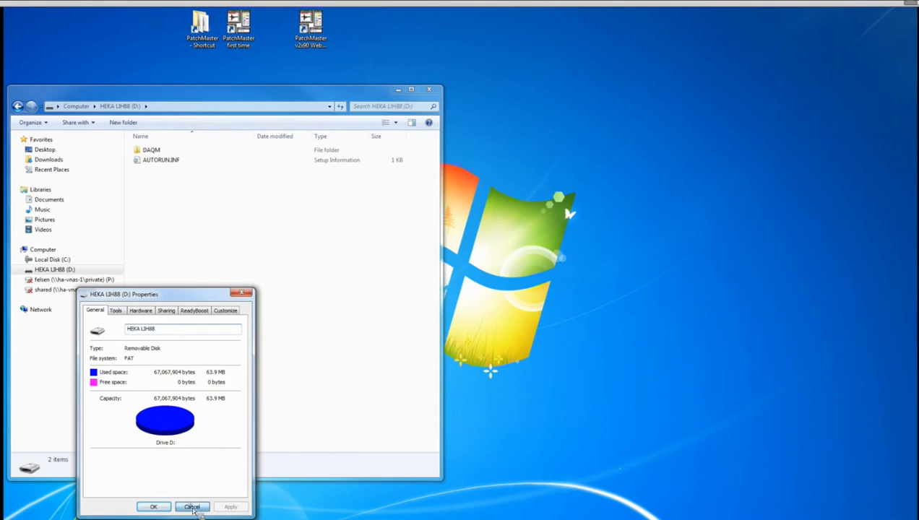
Step: Close the HEKA LIH88 drive's properties and its folder window, leaving the PatchMaster program folder open
click(192, 508)
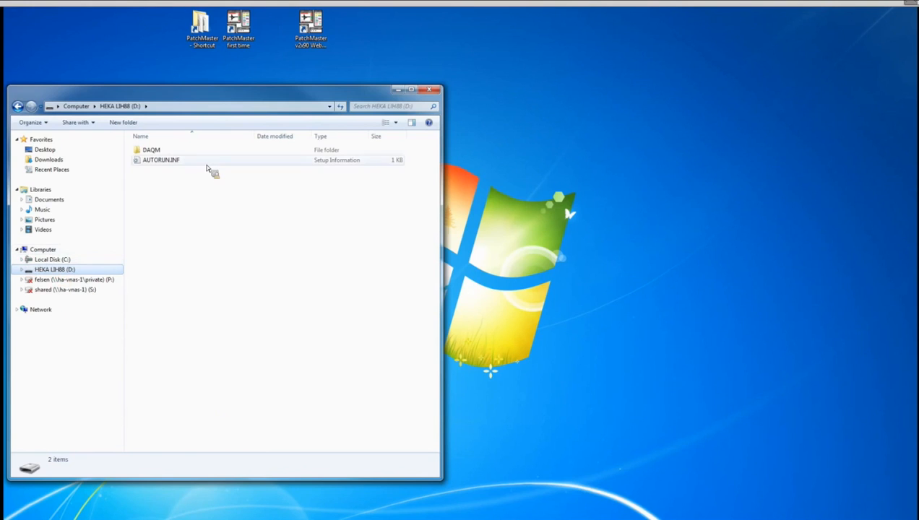
double_click(204, 29)
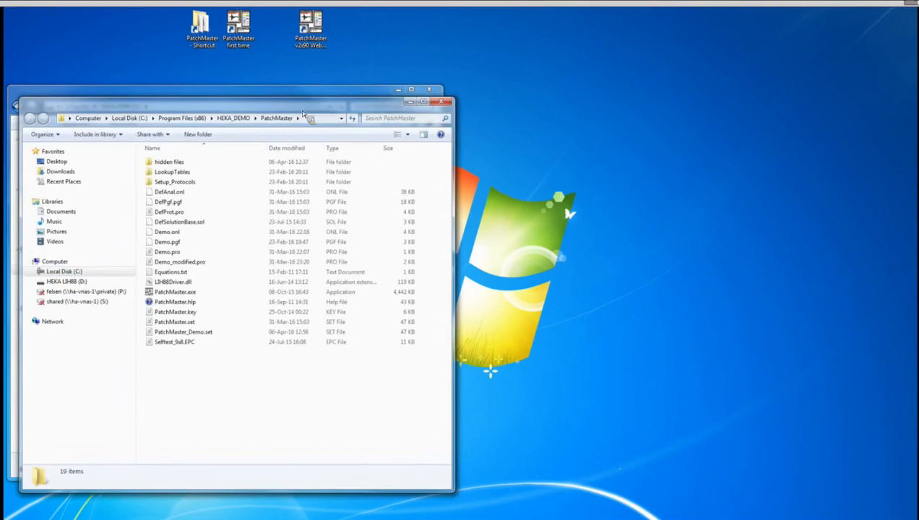
click(430, 90)
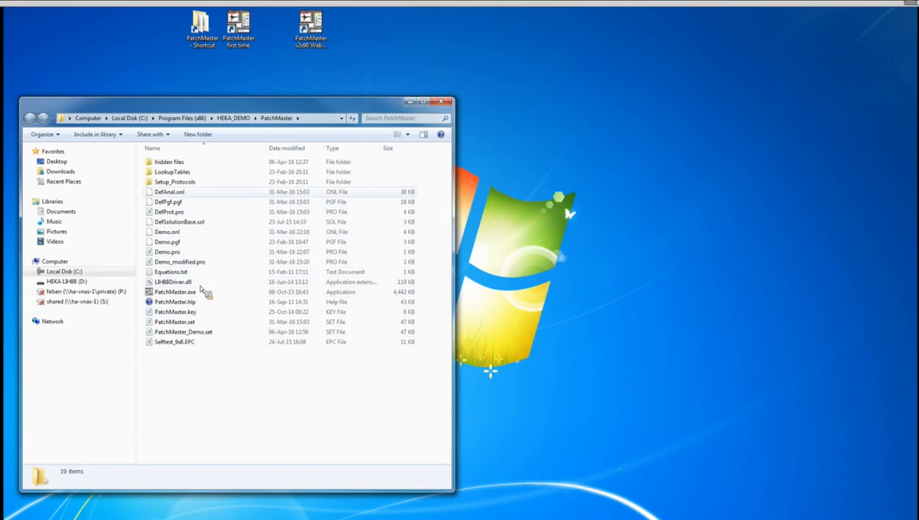
Step: Launch PatchMaster using the "PatchMaster first time" shortcut and dismiss the data file prompt without opening or creating a file
click(248, 49)
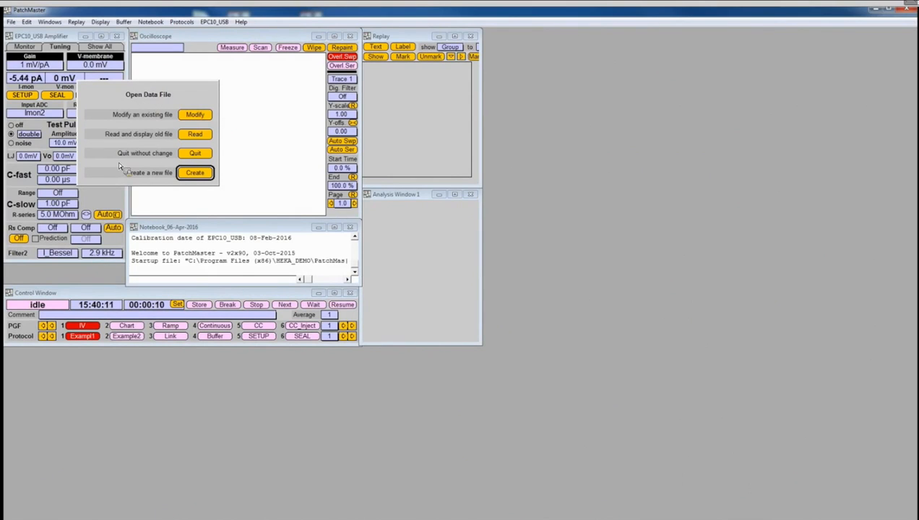
click(197, 155)
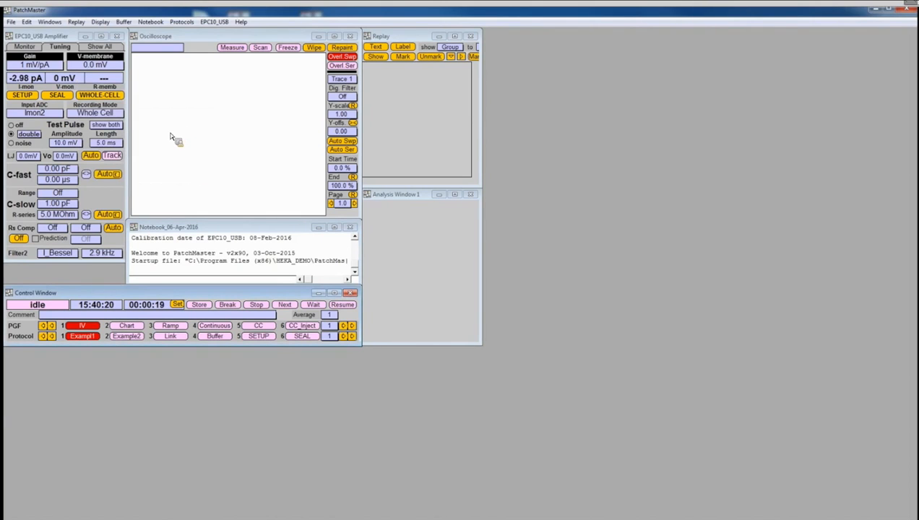
Step: Move the Control Window and the Notebook to the lower part of the workspace and close Analysis Window 1
drag(194, 294, 210, 458)
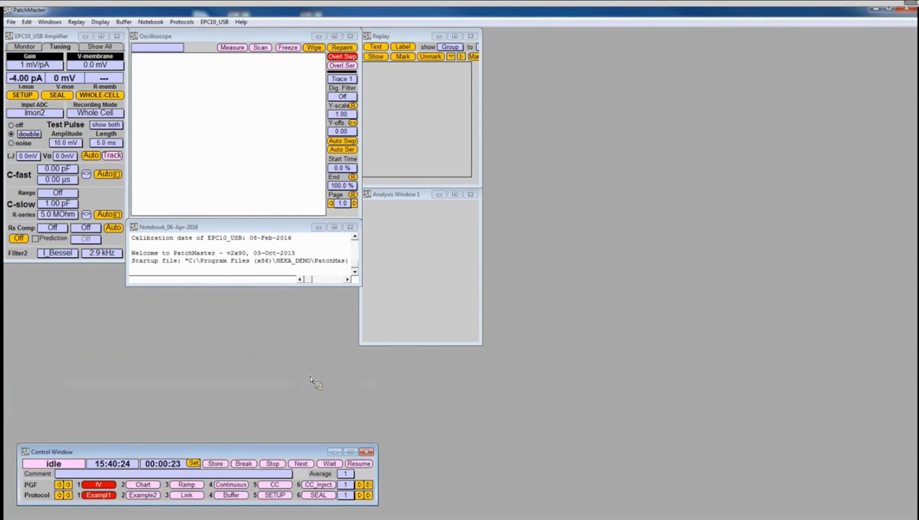
drag(420, 198, 516, 253)
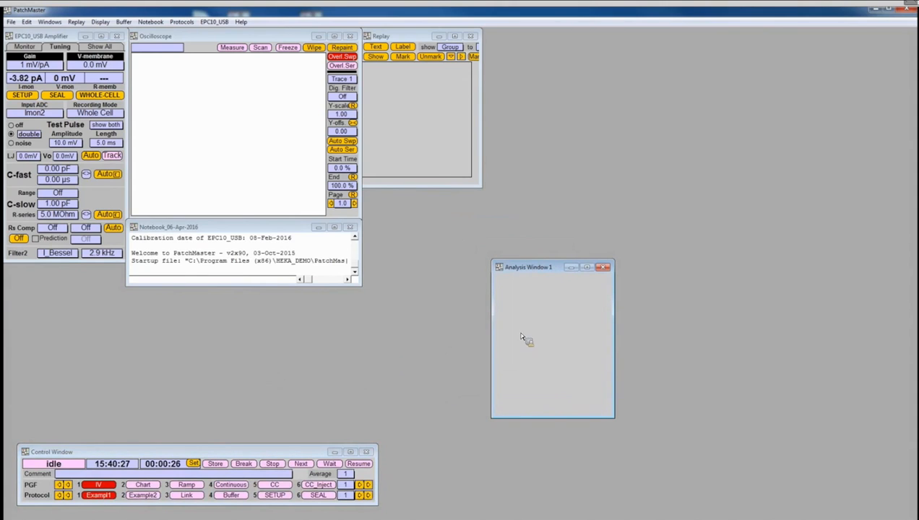
click(603, 268)
drag(267, 226, 845, 449)
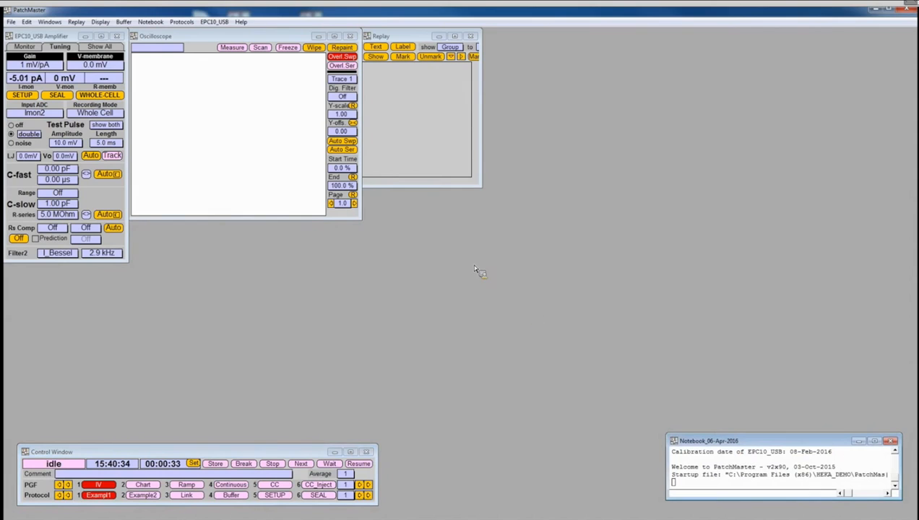
Step: Reposition and enlarge the Replay and Oscilloscope windows so they sit side by side above the Notebook
drag(427, 40, 747, 44)
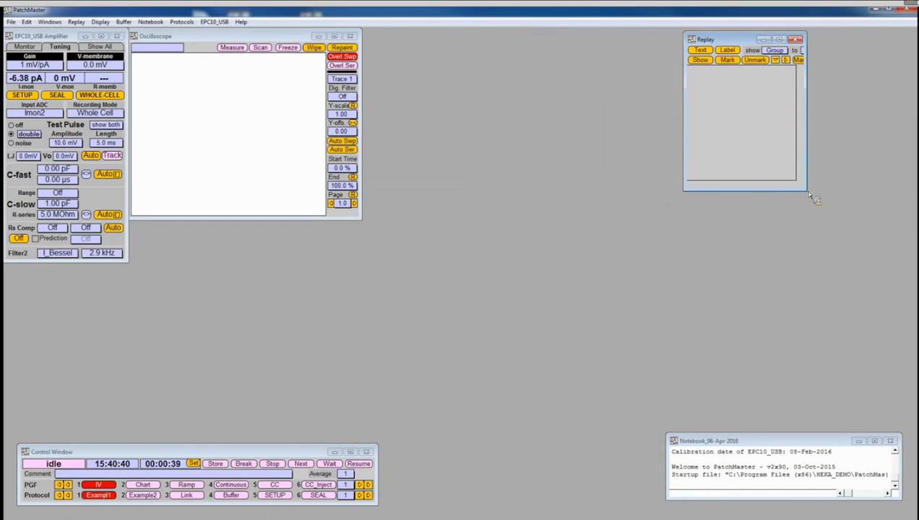
drag(806, 191, 903, 423)
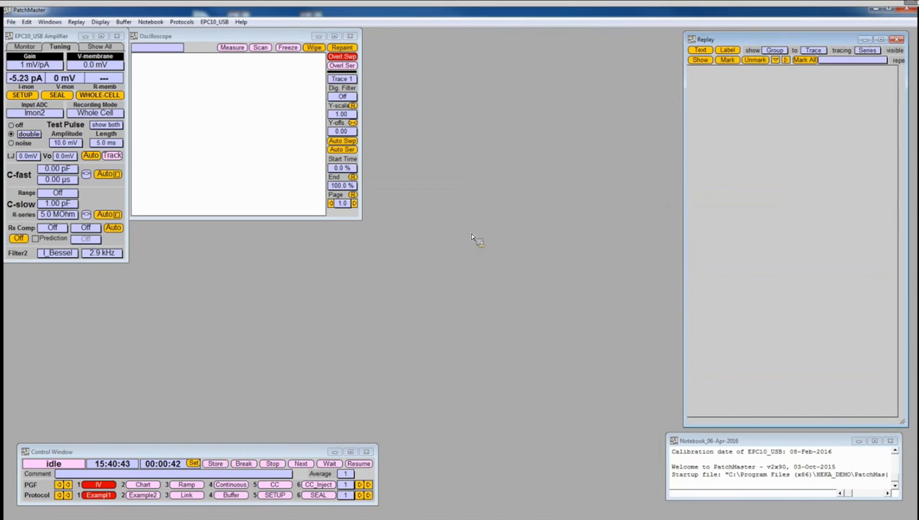
drag(290, 36, 453, 40)
drag(519, 222, 681, 431)
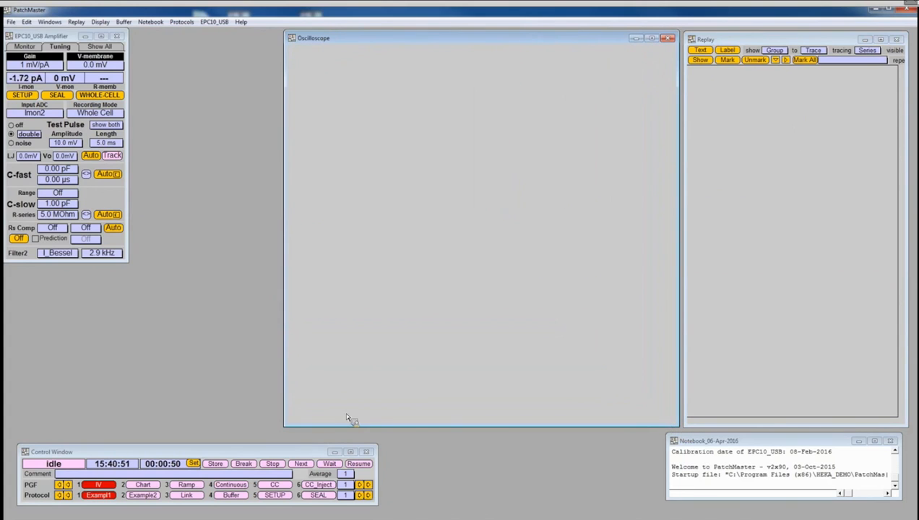
Step: Move the EPC10_USB Amplifier window into the free area beside the Oscilloscope and turn its test pulse off
drag(67, 35, 109, 52)
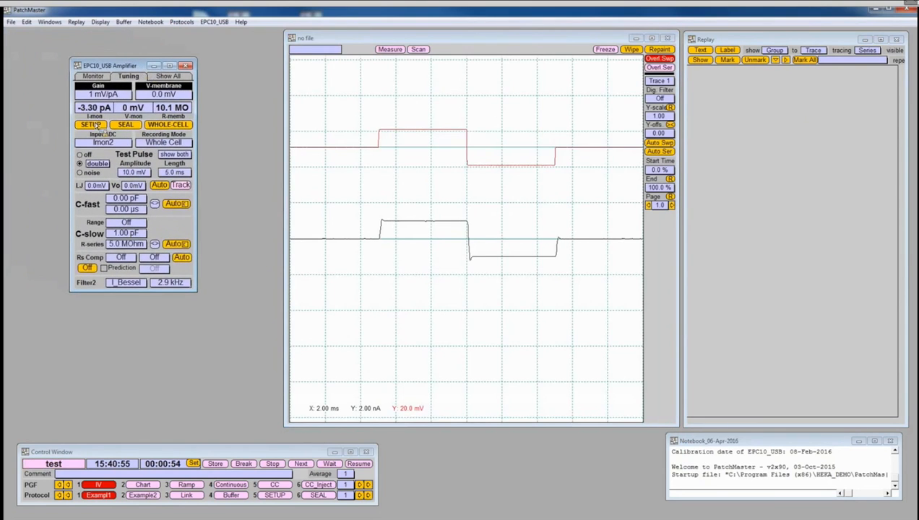
click(81, 155)
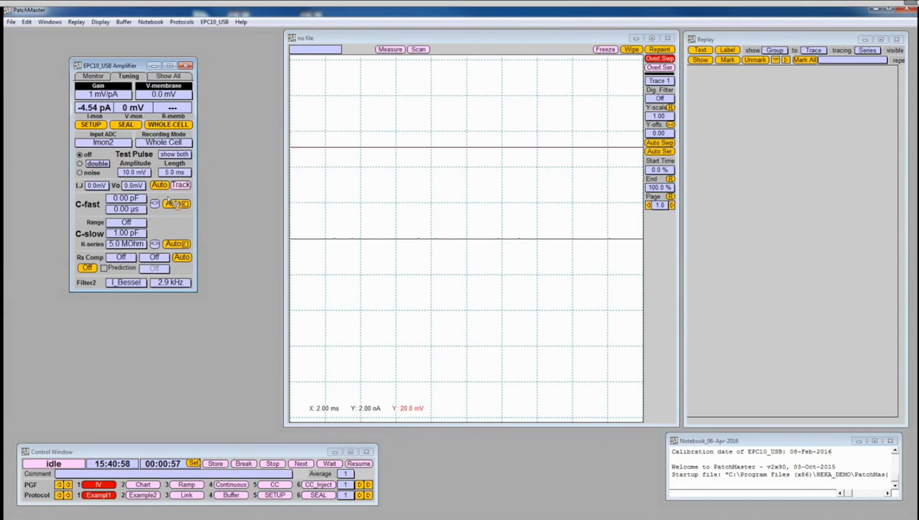
Step: Examine the amplifier window's complete set of controls and return to its Tuning view
click(185, 78)
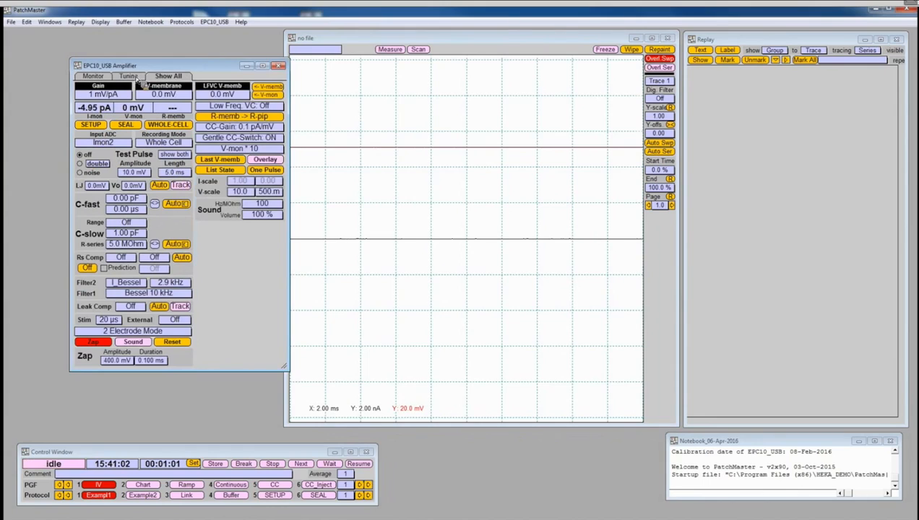
click(133, 78)
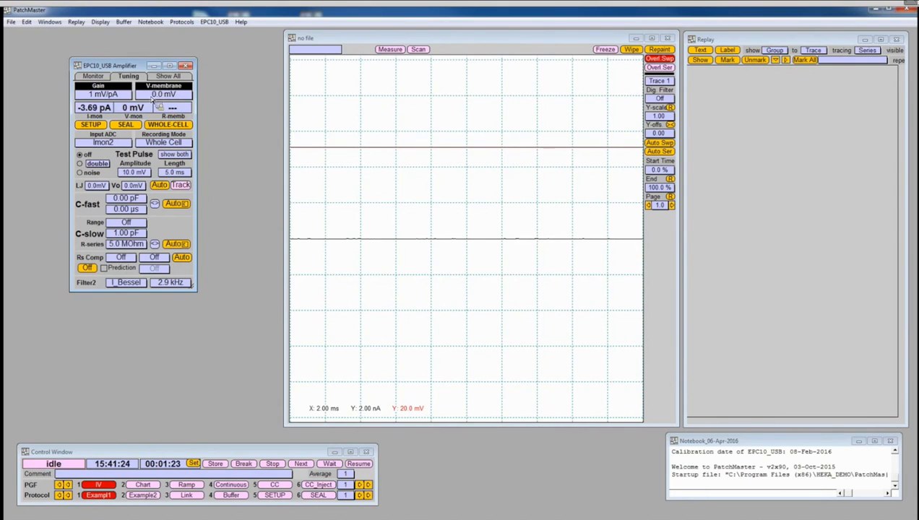
Step: Enable icon configuration and change the background color of the amplifier's V-membrane field to blue (RGB 0, 128, 192)
click(54, 25)
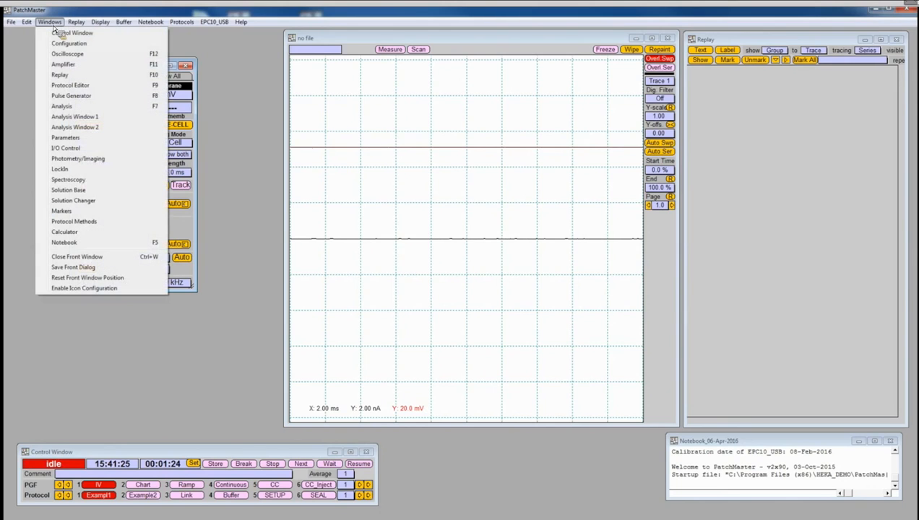
click(70, 294)
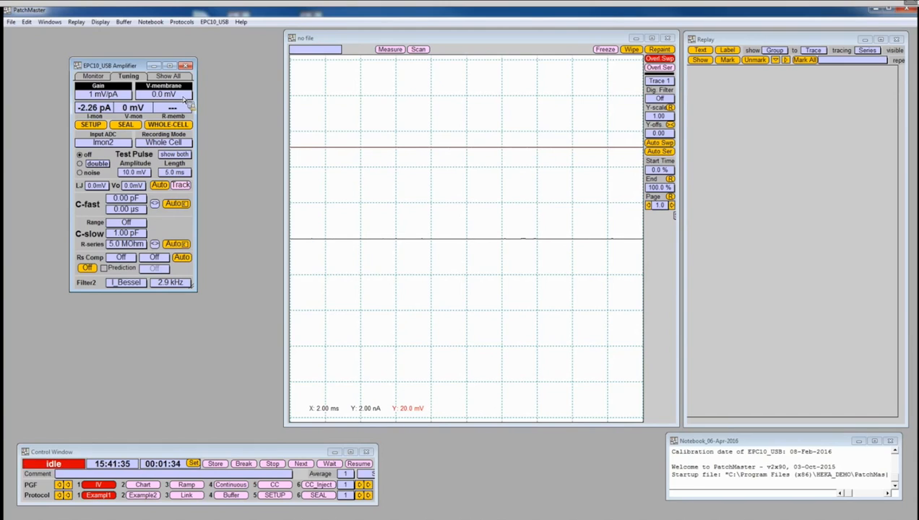
right_click(183, 97)
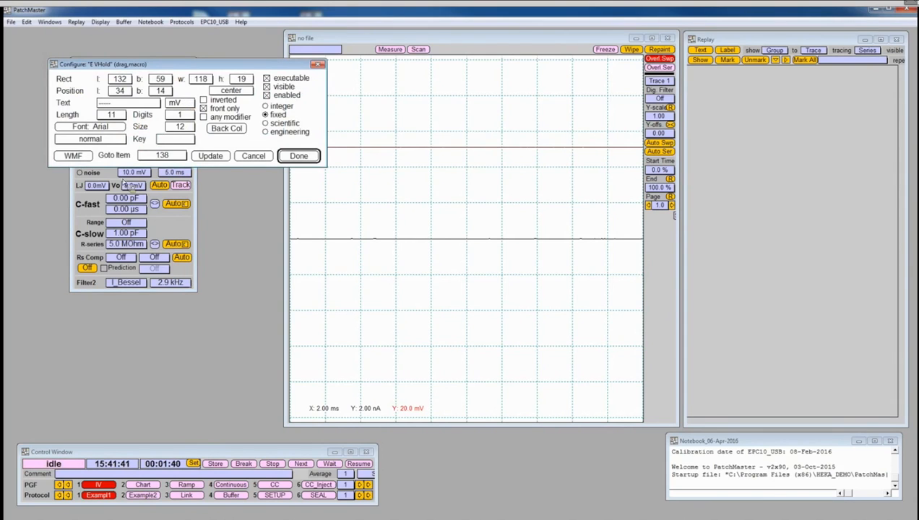
click(234, 131)
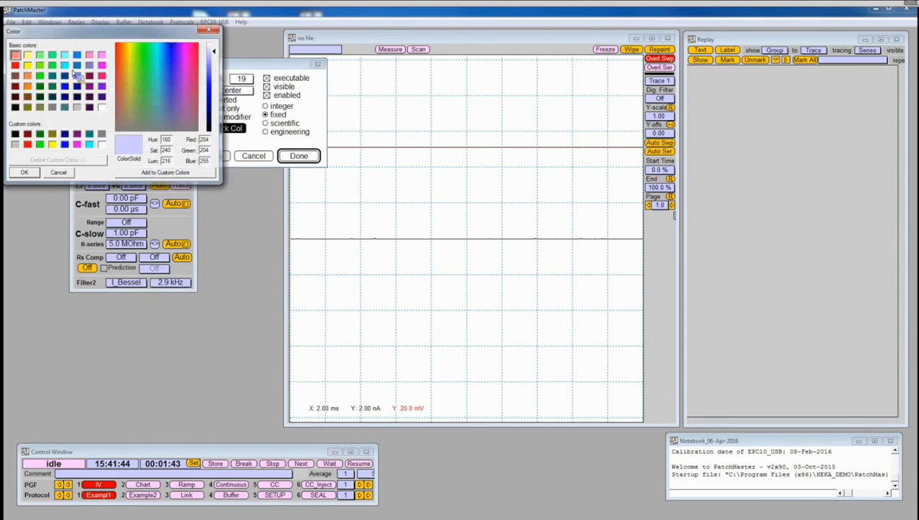
click(77, 65)
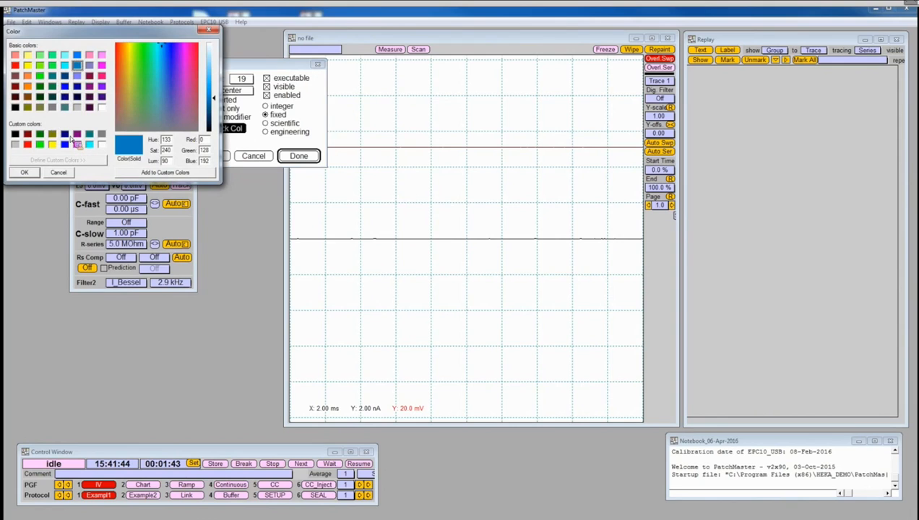
click(51, 175)
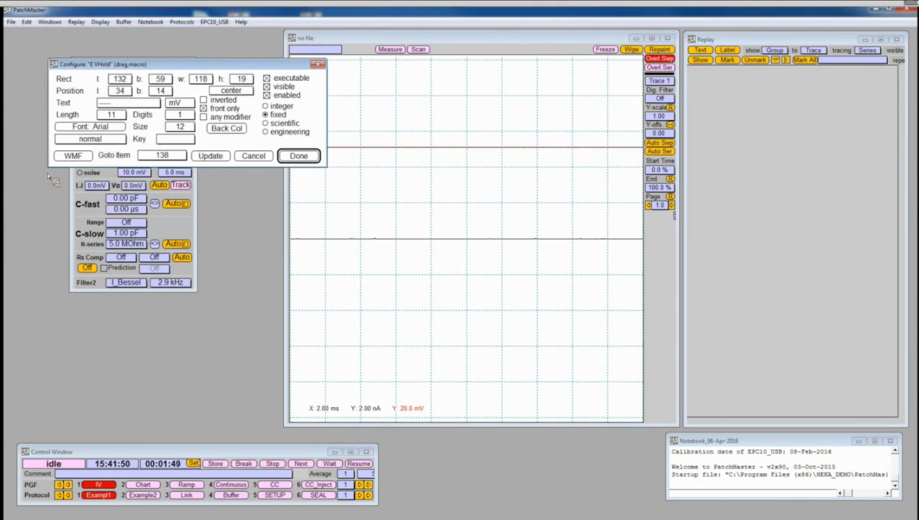
click(299, 156)
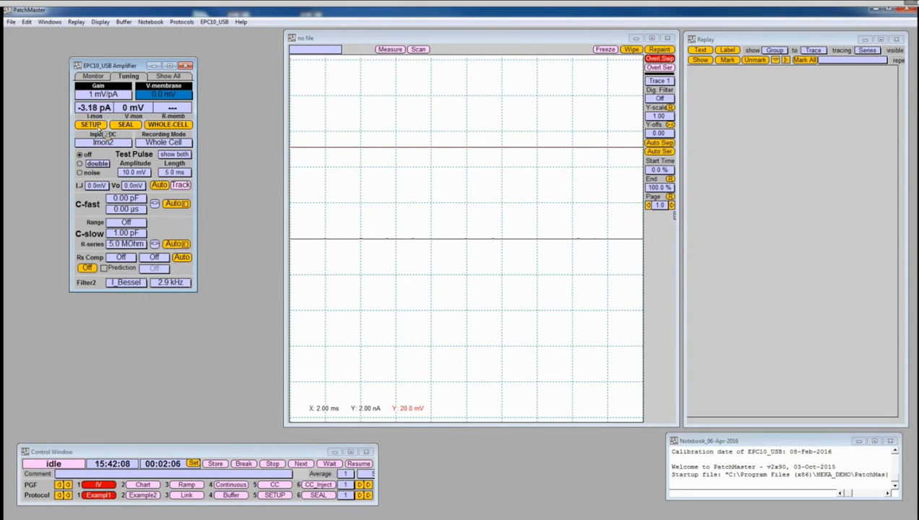
Step: Rename the amplifier's SETUP button to "OPEN-Pip" in its item configuration
right_click(100, 130)
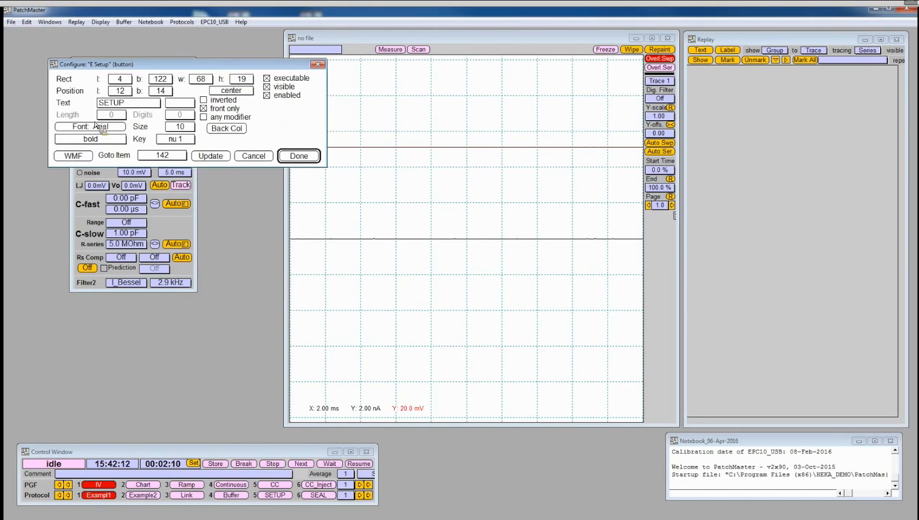
double_click(131, 105)
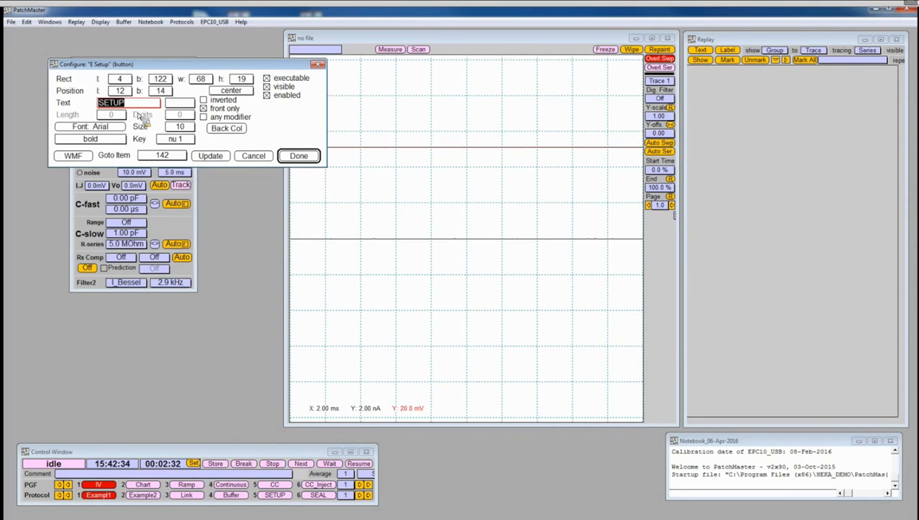
text(OPEN-Pip)
click(299, 156)
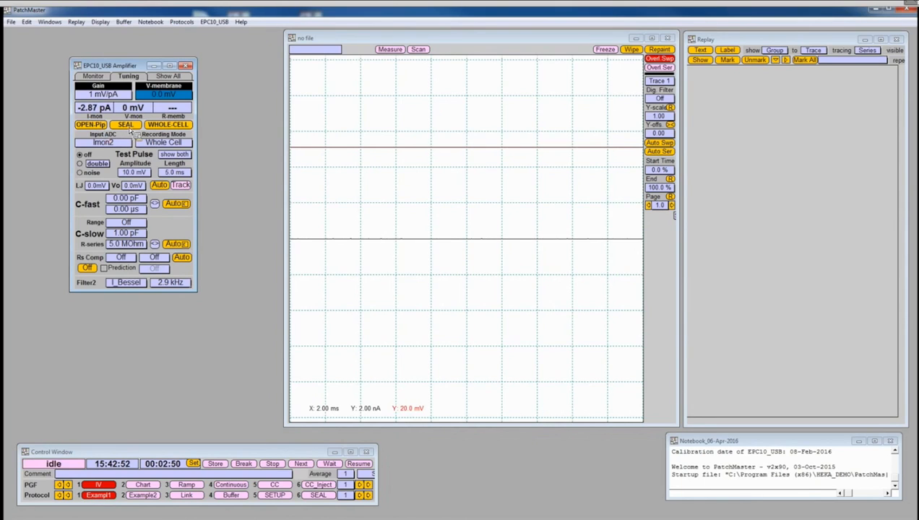
Step: Rename the amplifier's SEAL button to "CAP" in its item configuration
right_click(128, 126)
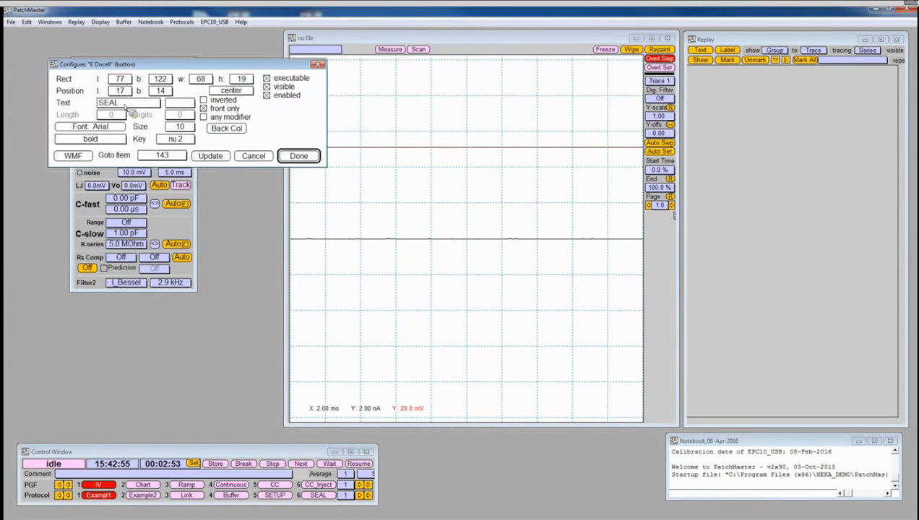
click(124, 105)
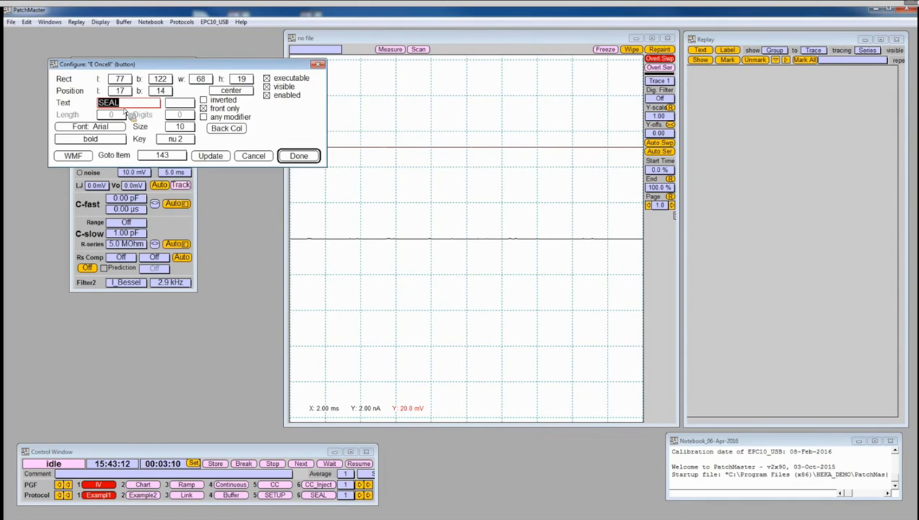
text(CAP)
click(298, 159)
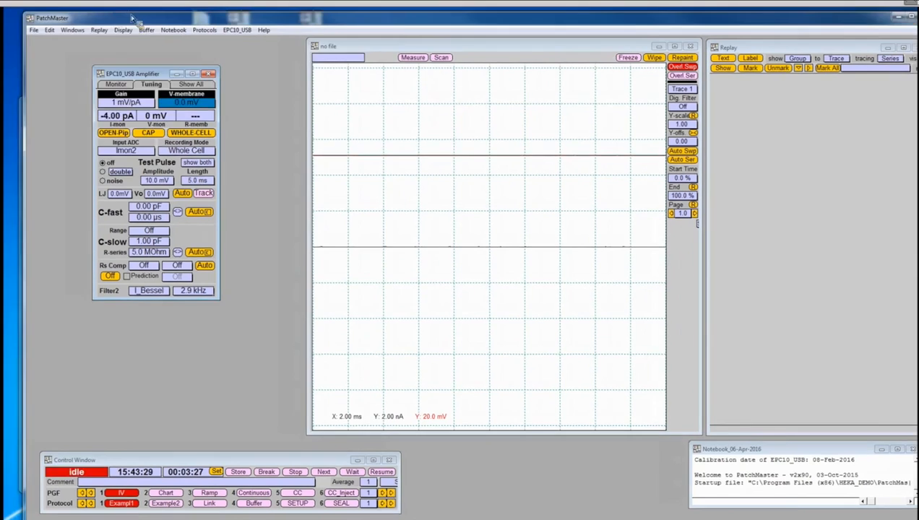
Step: Move the PatchMaster window aside to expose the program folder and save the customized amplifier window as a front dialog
drag(108, 11, 246, 26)
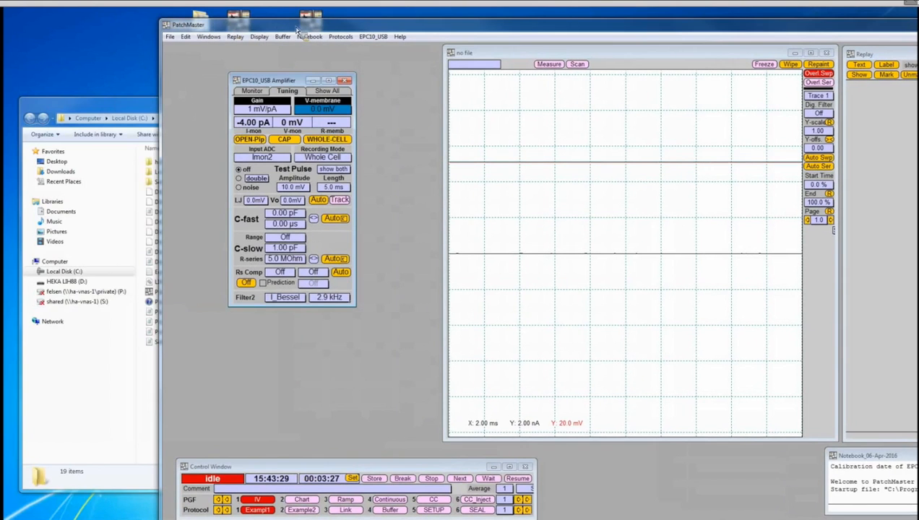
drag(354, 32, 436, 51)
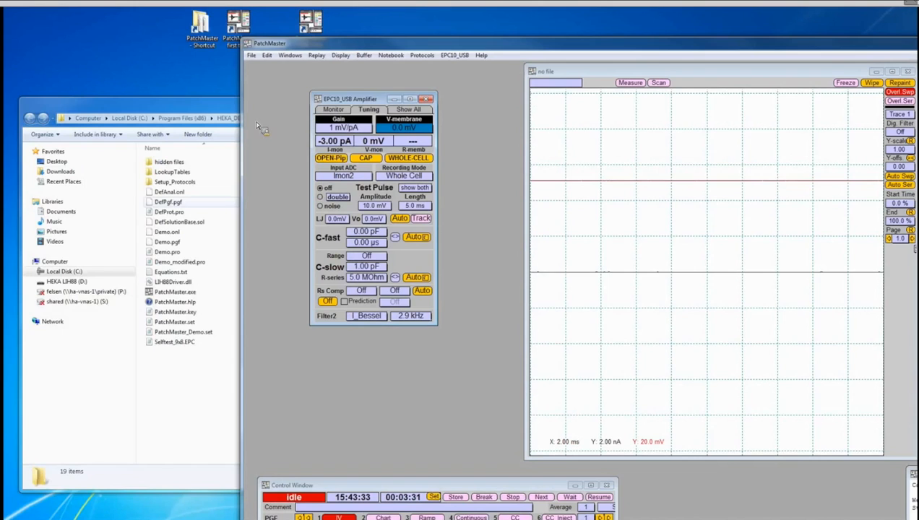
mouse_move(177, 199)
mouse_down()
mouse_move(178, 190)
mouse_move(144, 195)
mouse_move(186, 188)
mouse_move(145, 184)
mouse_move(153, 202)
mouse_move(169, 178)
mouse_move(177, 200)
mouse_move(163, 203)
mouse_move(180, 184)
mouse_move(184, 196)
mouse_move(144, 186)
mouse_move(176, 185)
mouse_move(160, 200)
mouse_move(191, 194)
mouse_up()
click(296, 58)
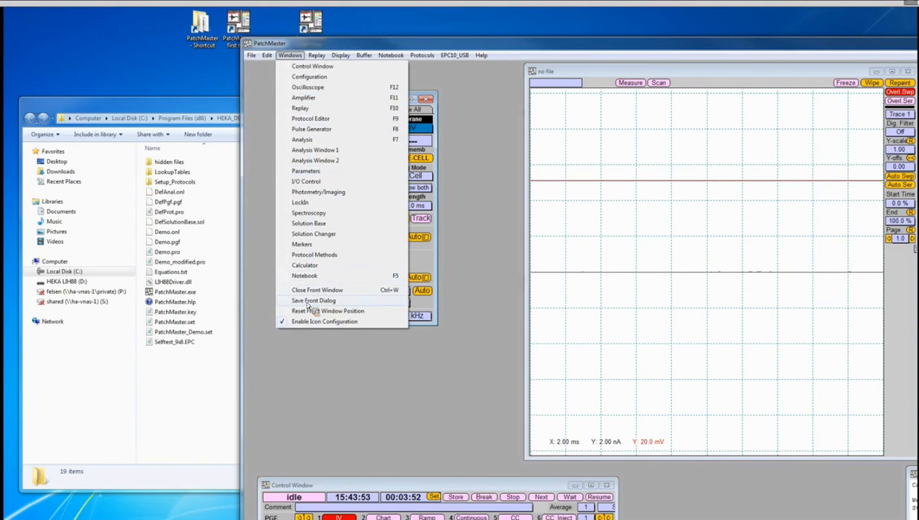
click(308, 302)
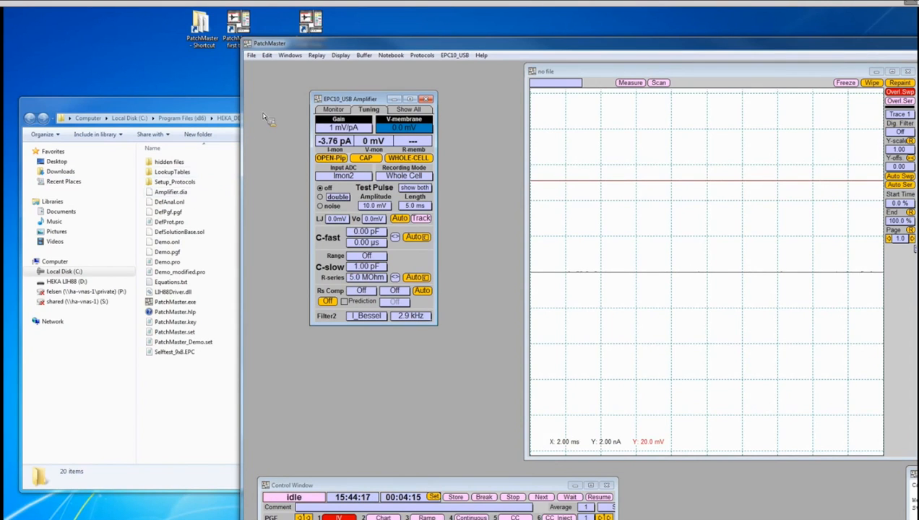
click(289, 56)
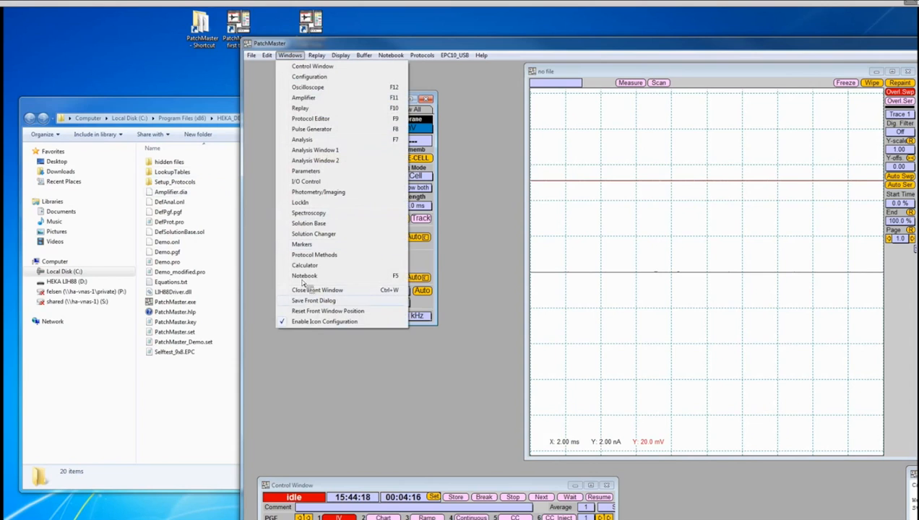
click(326, 371)
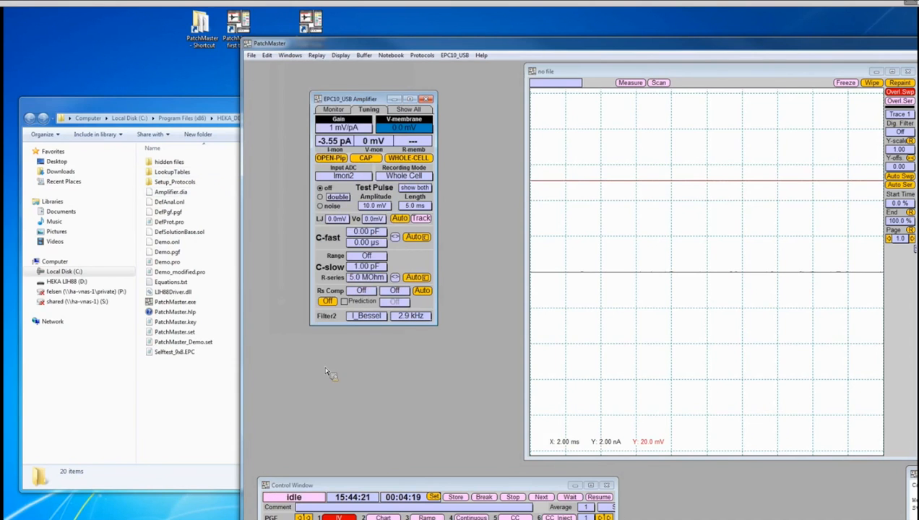
Step: Exit PatchMaster and save both the modified files and the configuration file
double_click(756, 50)
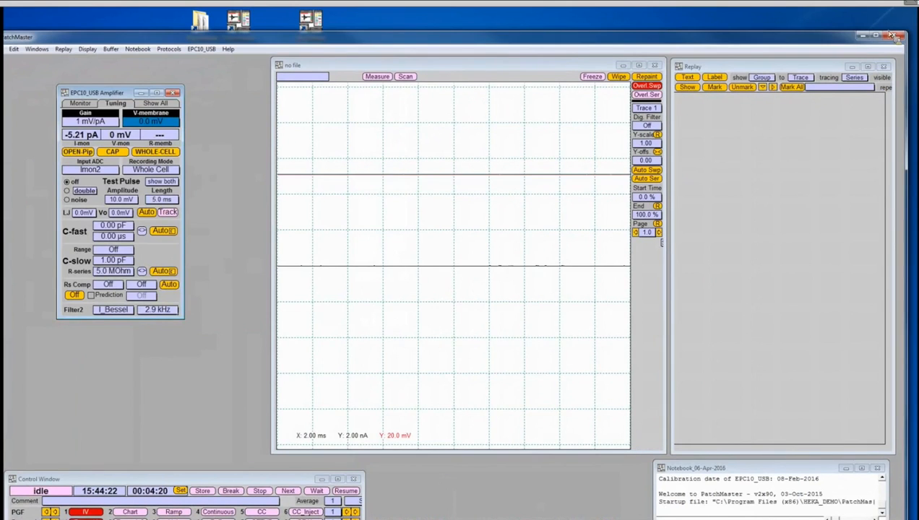
click(892, 34)
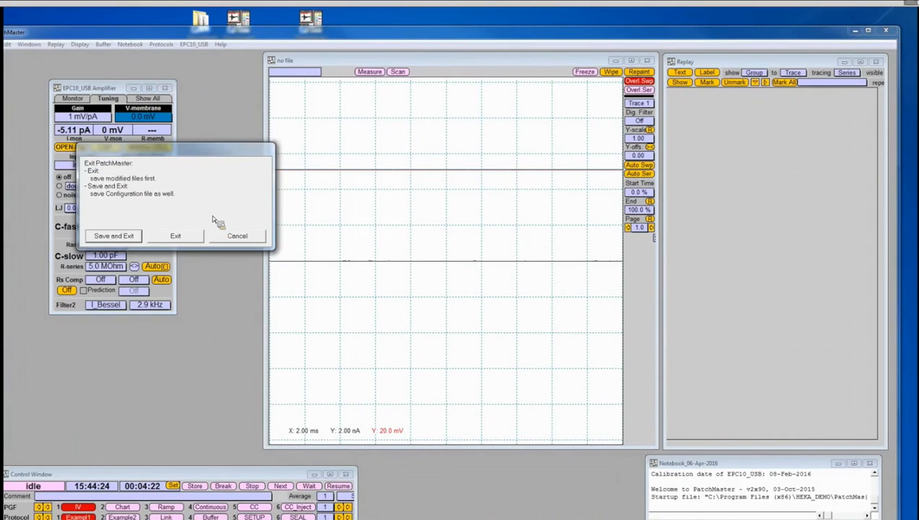
click(115, 237)
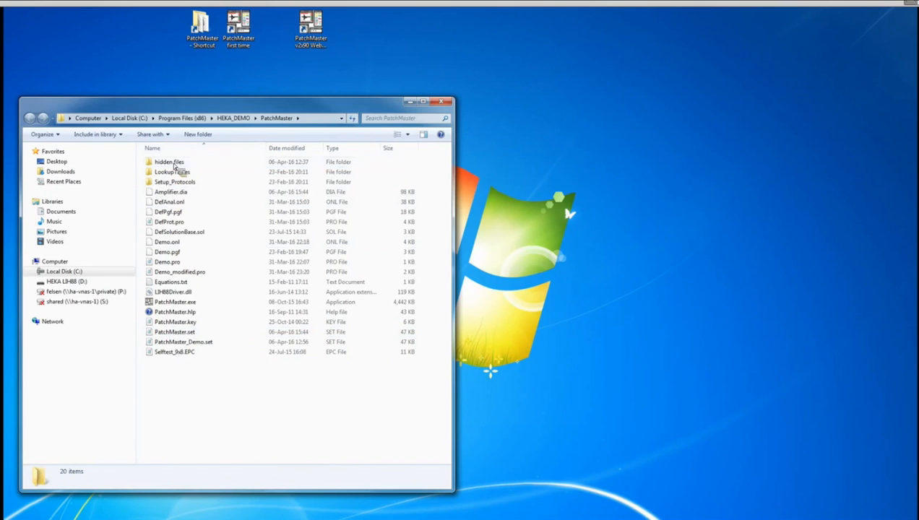
Step: Move PatchMaster.set into the "hidden files" folder and permanently delete Amplifier.dia from the PatchMaster folder
drag(185, 333, 180, 171)
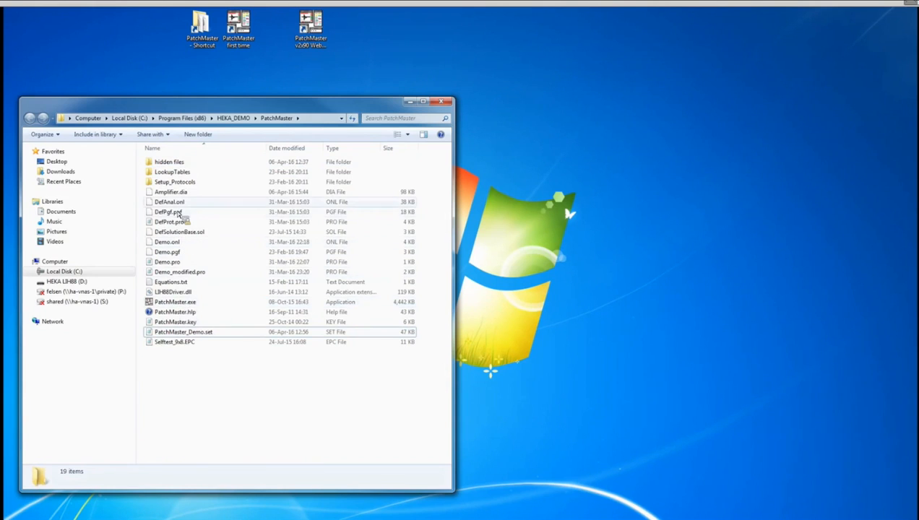
click(174, 192)
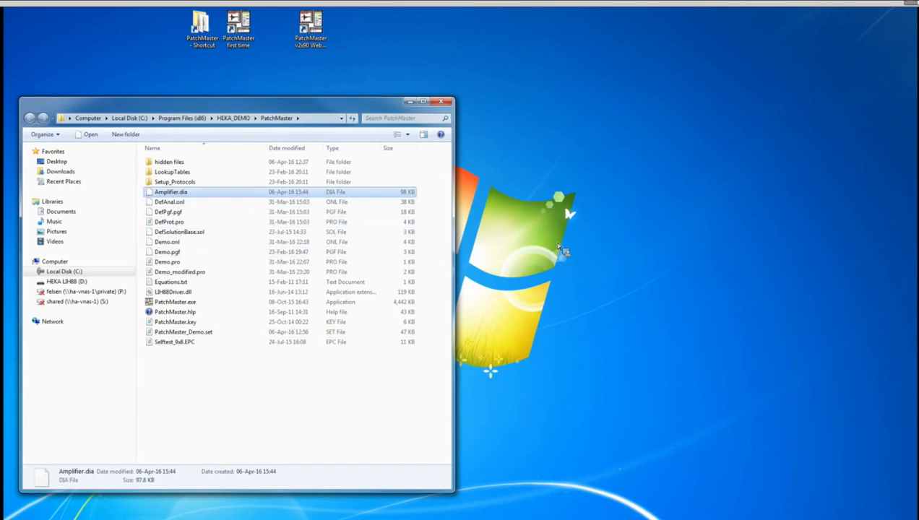
key(shift+Delete)
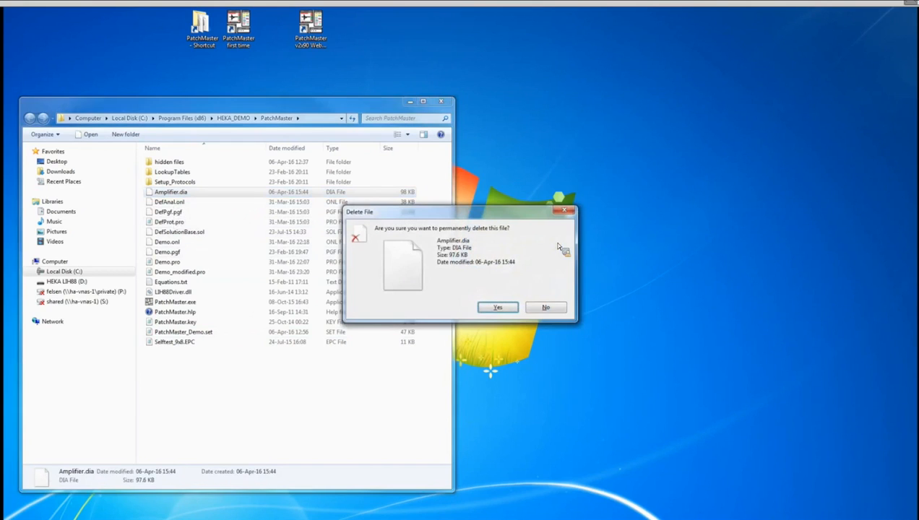
click(507, 309)
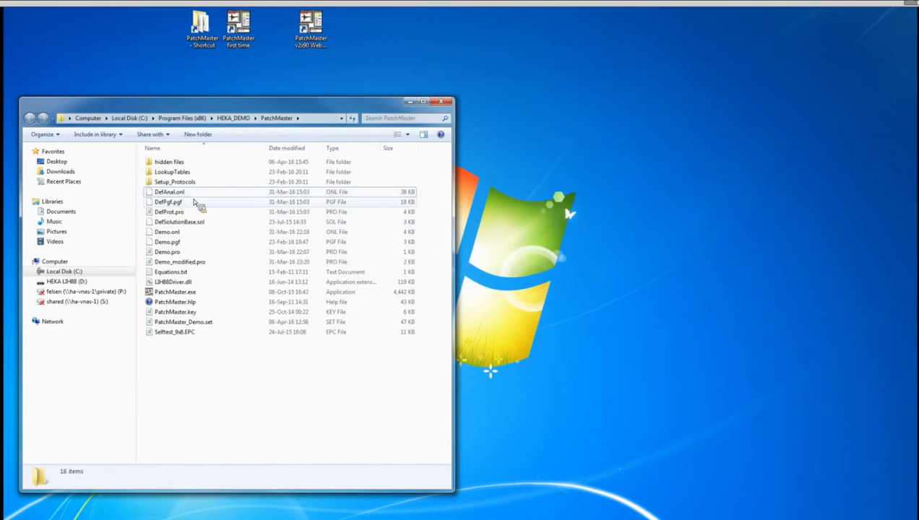
Step: Launch PatchMaster from the "PatchMaster first time" desktop shortcut and start it with default settings instead of a configuration file
click(242, 82)
click(249, 31)
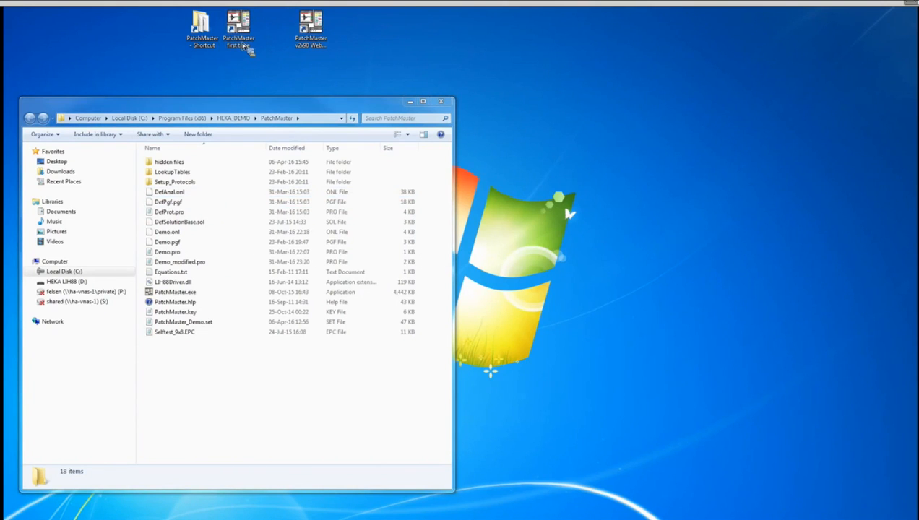
drag(106, 160, 587, 165)
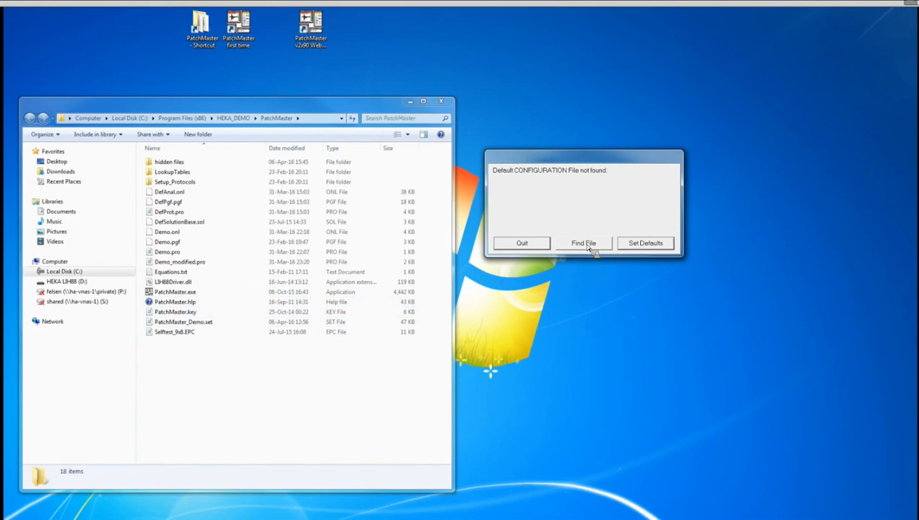
click(650, 244)
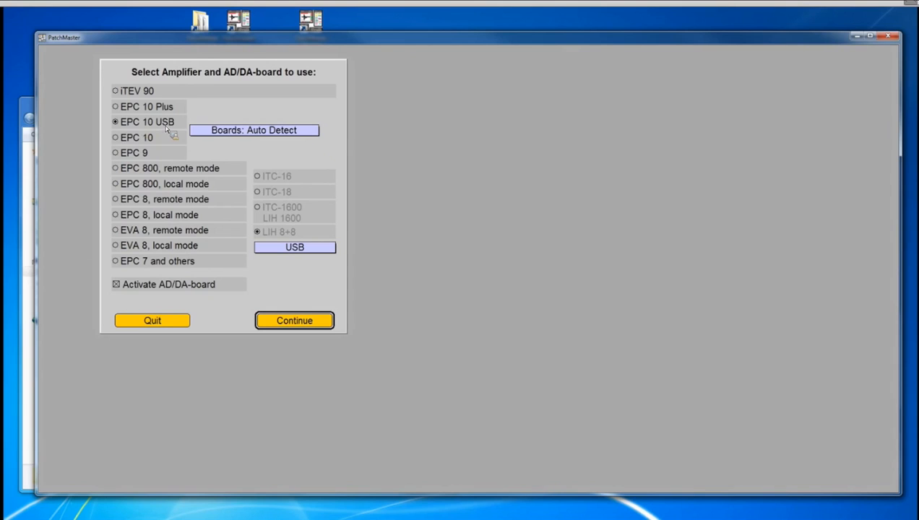
Step: Deactivate the AD/DA-board, choose a single board in the first rack and the USB connection, and reactivate the board
click(127, 286)
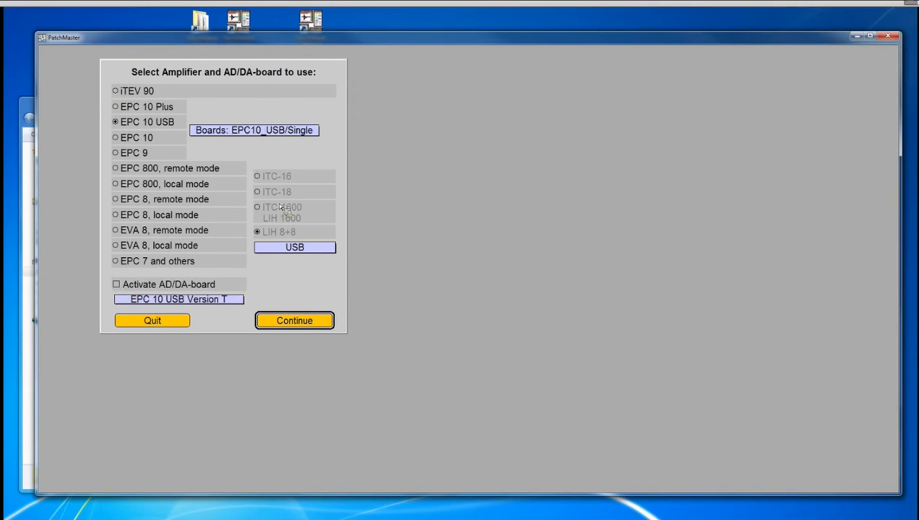
click(293, 131)
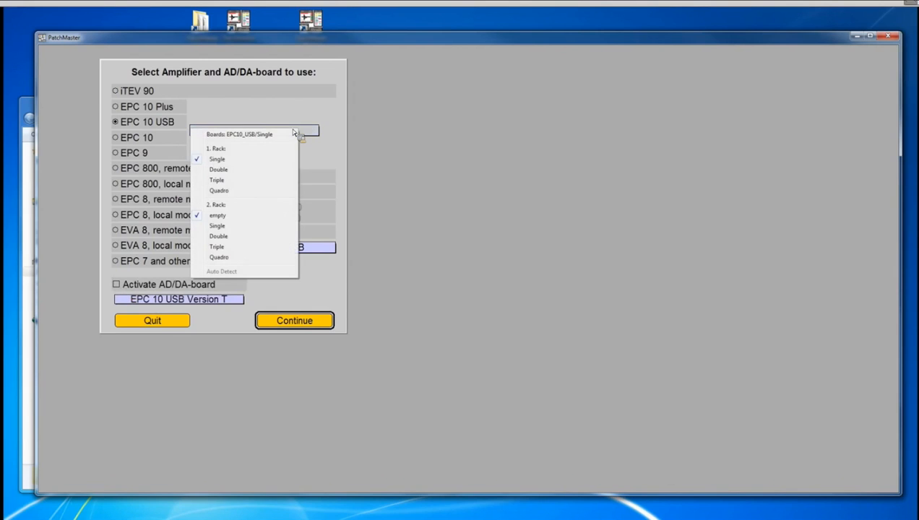
click(232, 164)
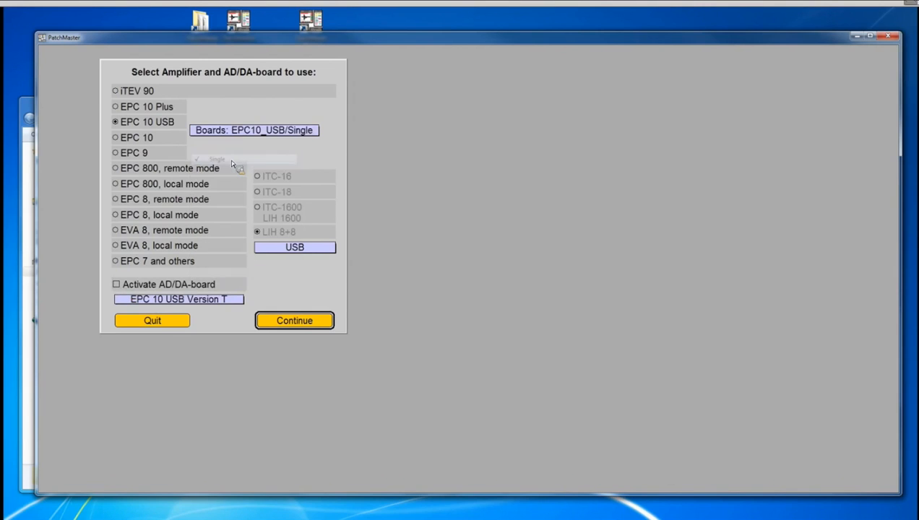
click(277, 255)
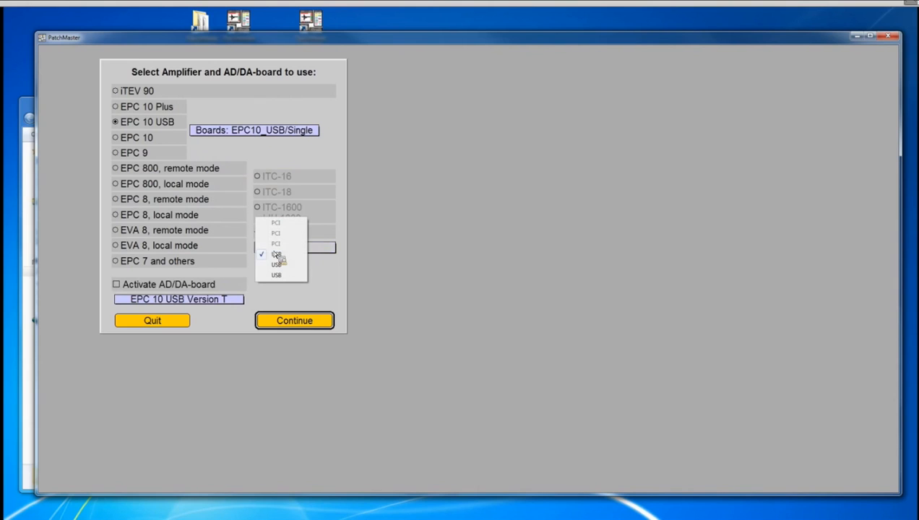
click(278, 256)
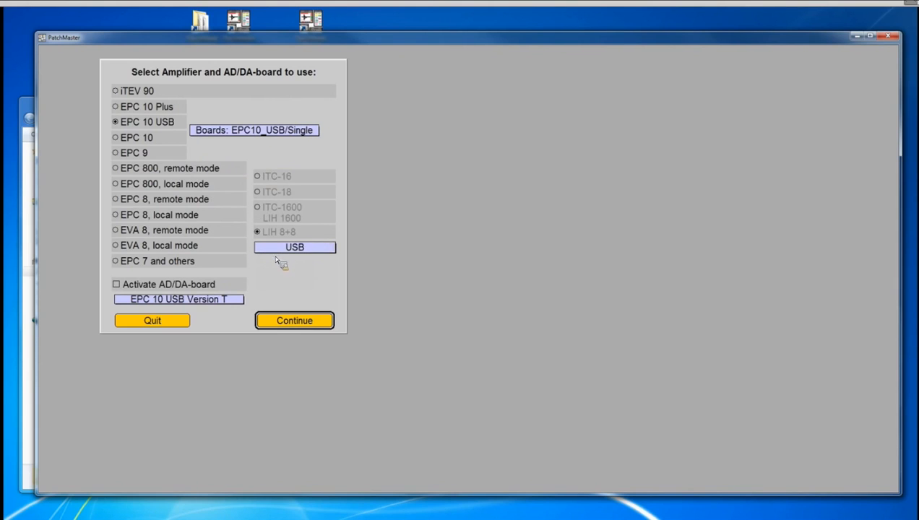
click(116, 285)
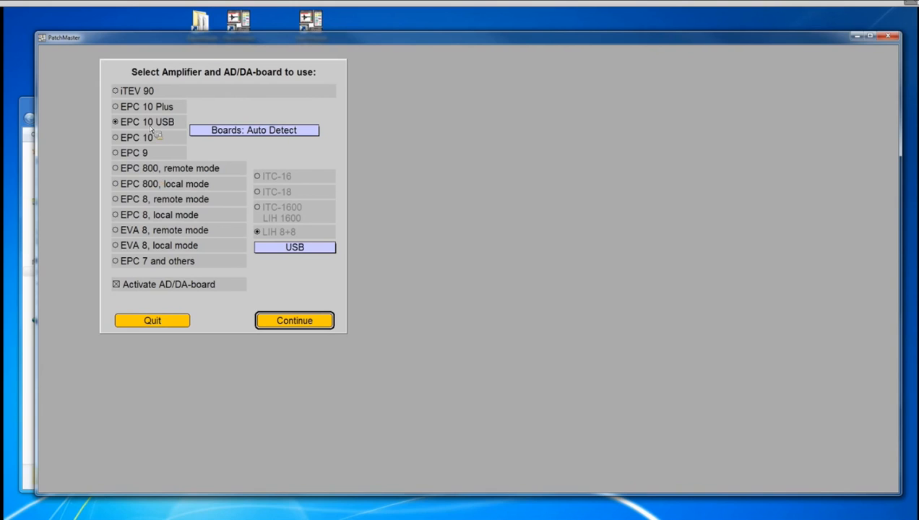
Step: Select the iTEV 90 amplifier, start the program with it and continue despite the initialization error
click(138, 94)
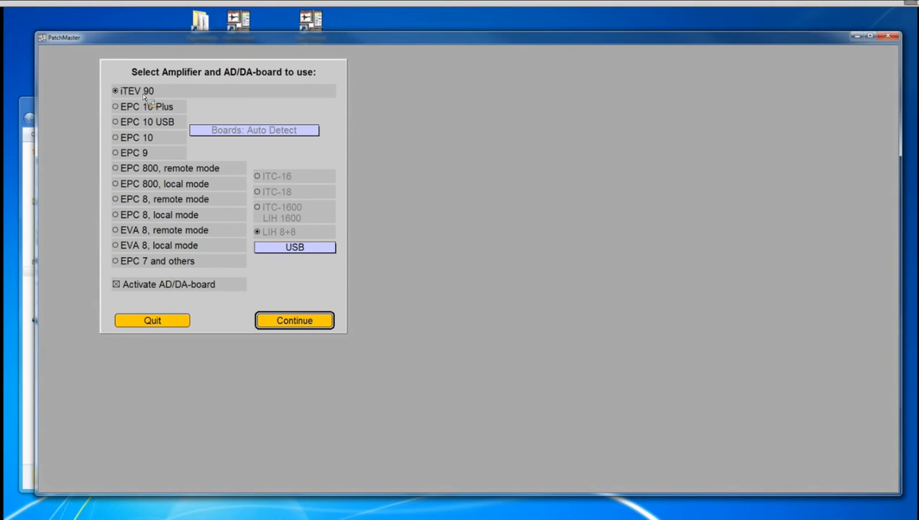
click(295, 321)
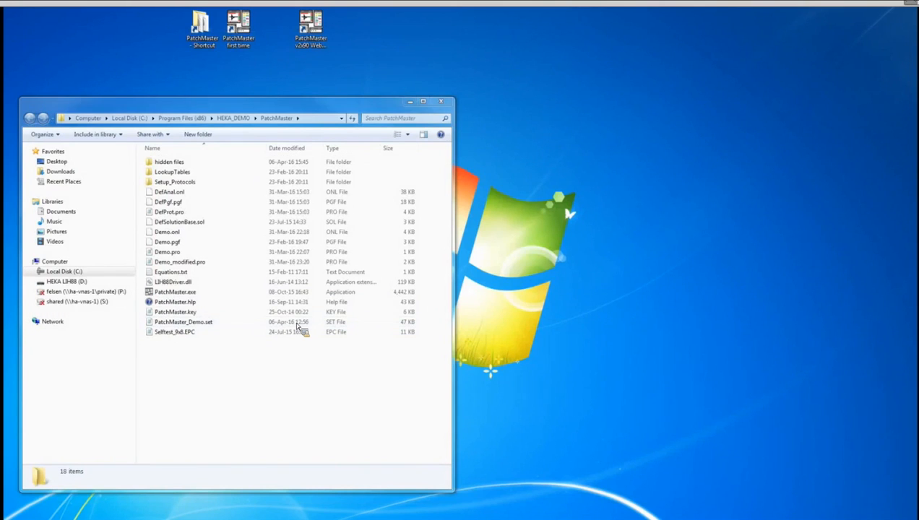
drag(2, 228, 604, 181)
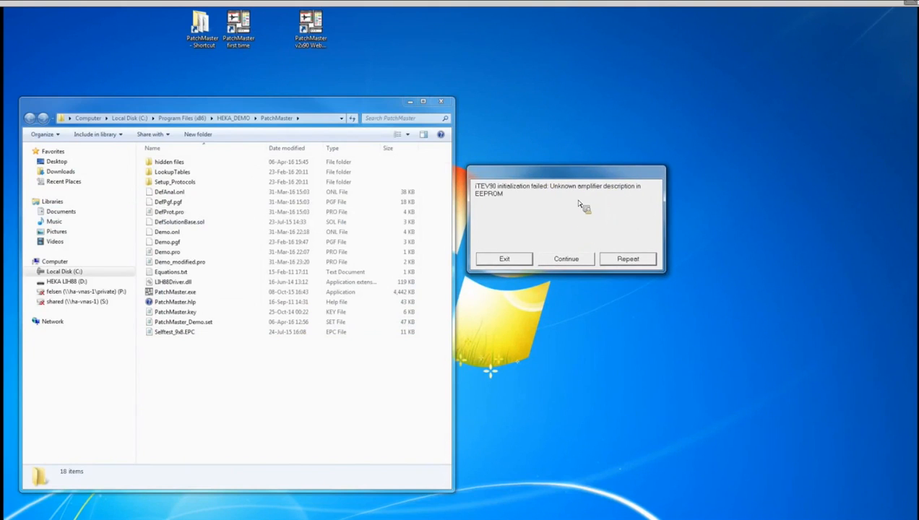
click(572, 265)
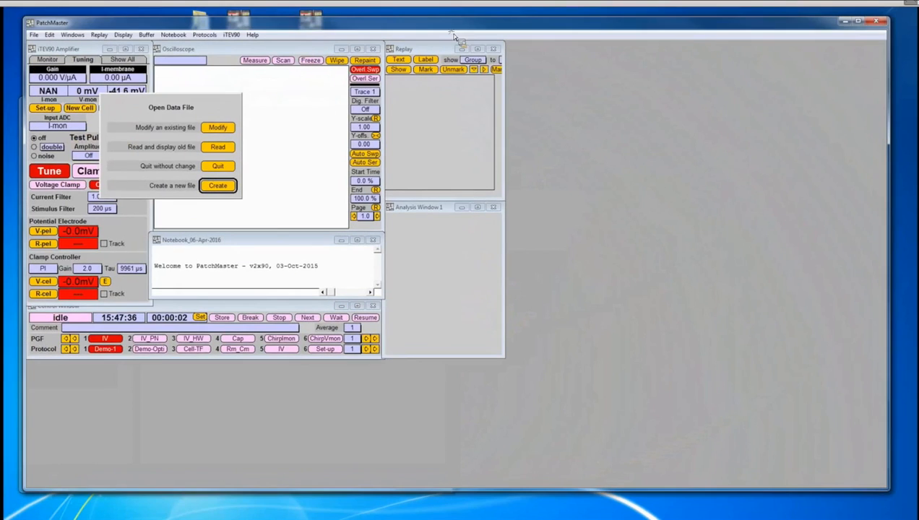
Step: Quit the Open Data File dialog without change and move the iTEV90 Amplifier window to the empty workspace area
drag(448, 29, 478, 43)
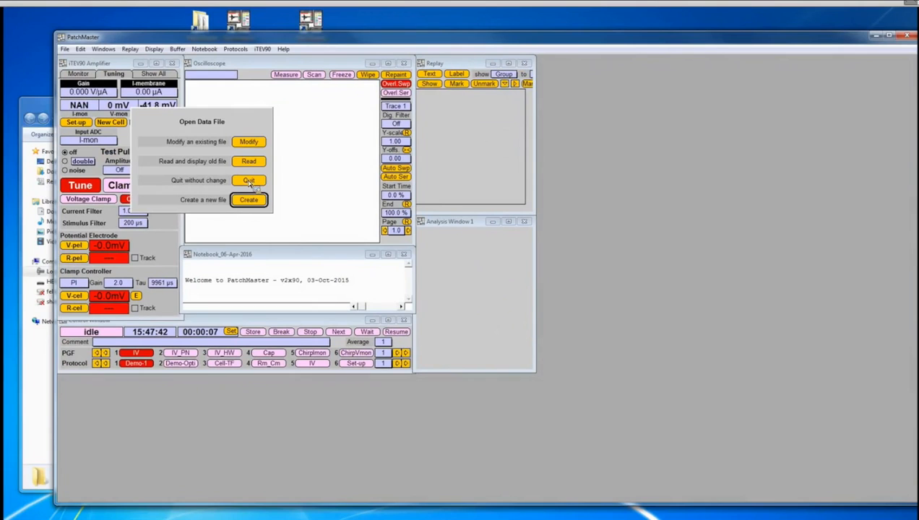
click(250, 181)
mouse_move(88, 63)
mouse_down()
mouse_move(190, 101)
mouse_move(287, 86)
mouse_move(646, 83)
mouse_up()
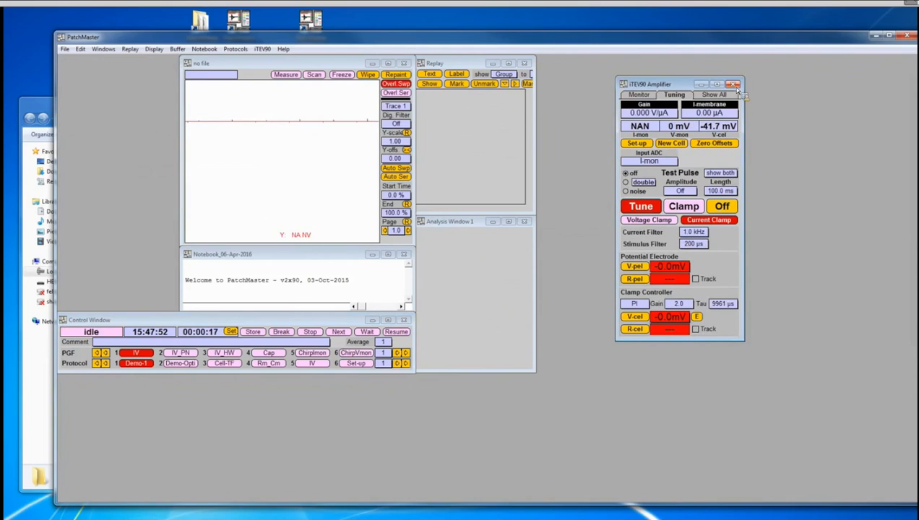
Step: Exit PatchMaster without saving the configuration and discard the changes to the analysis
click(908, 37)
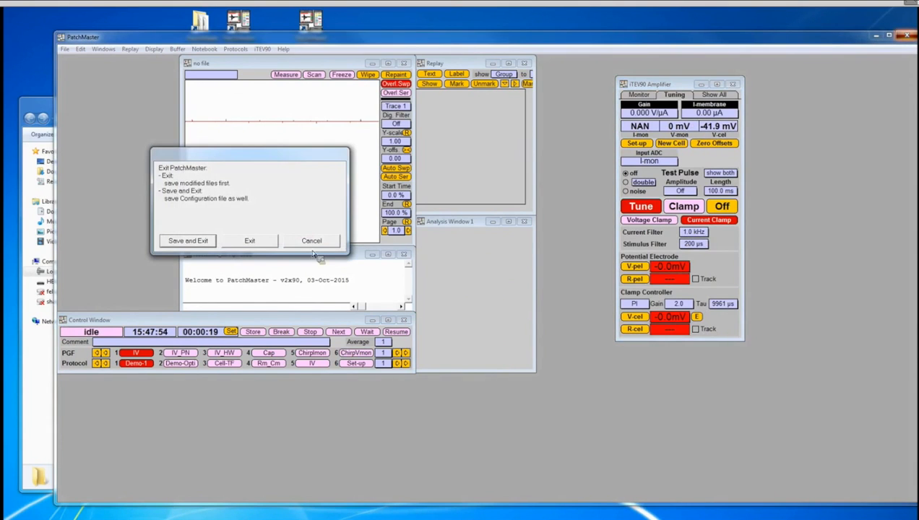
click(253, 244)
click(253, 241)
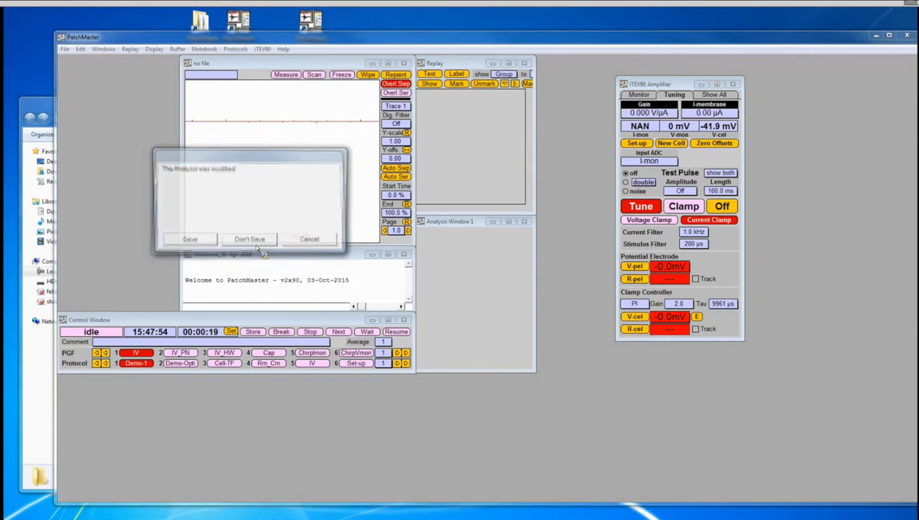
click(253, 241)
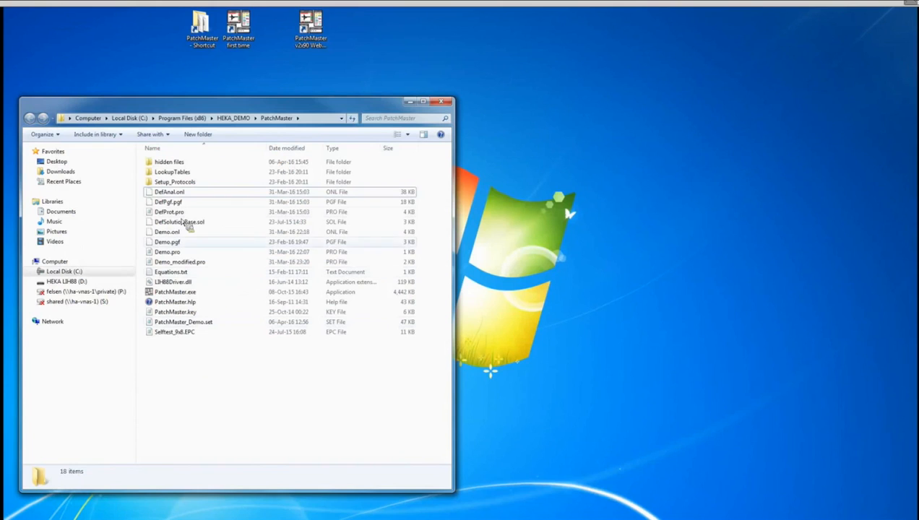
Step: Copy Amplifier_EPC10_USB-1.dia from the "hidden files" folder into the PatchMaster folder
double_click(168, 164)
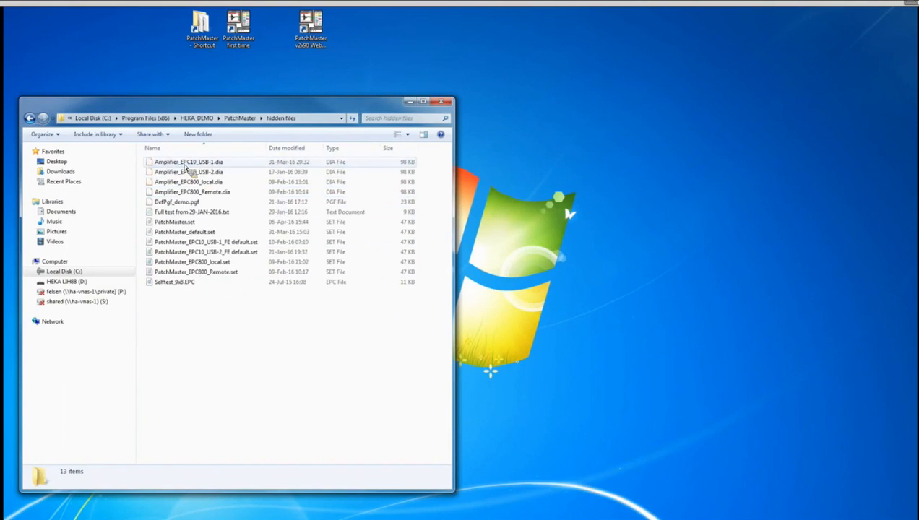
click(179, 165)
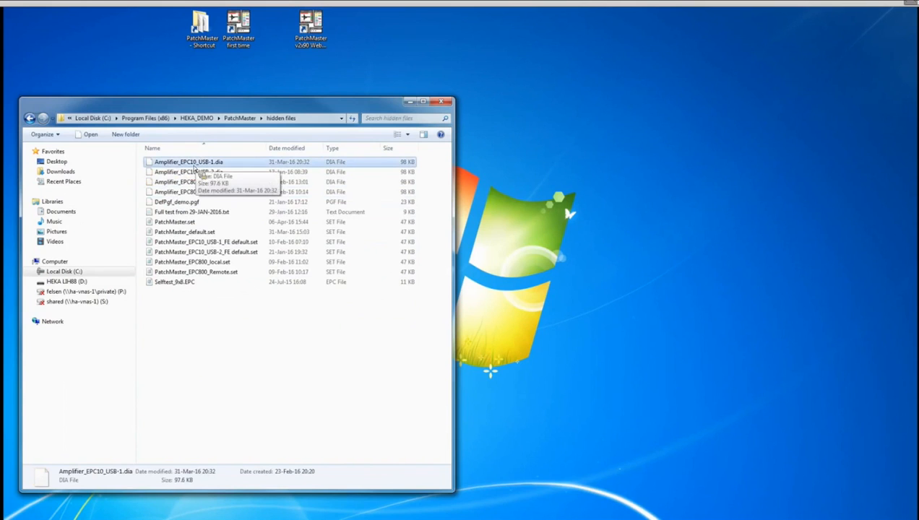
right_click(198, 167)
click(224, 230)
click(239, 118)
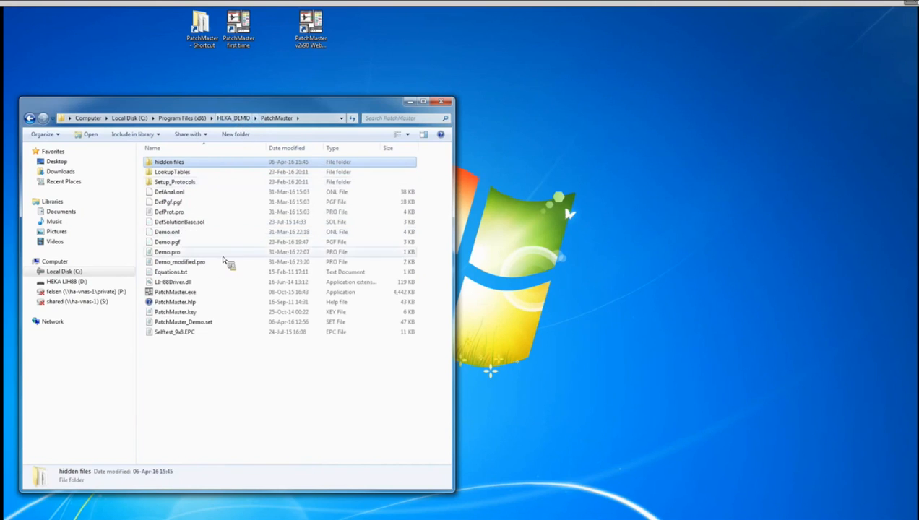
right_click(211, 359)
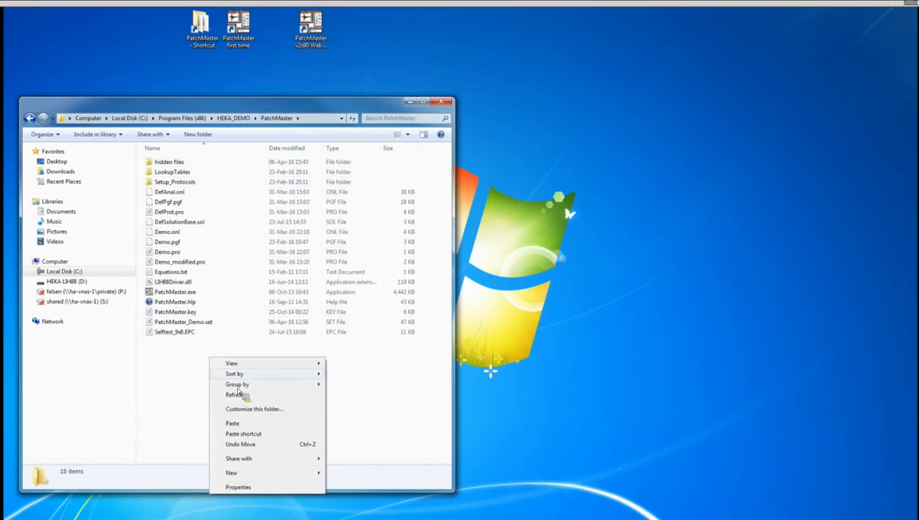
click(238, 424)
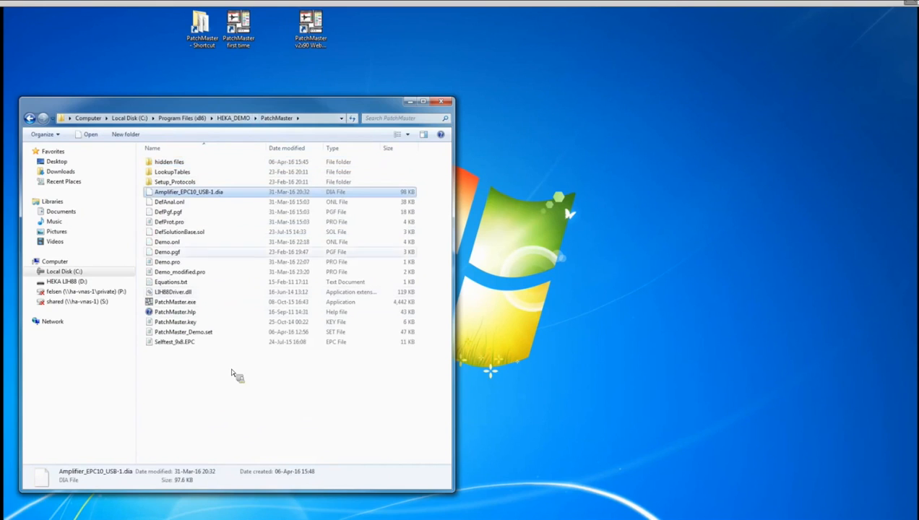
Step: Rename the copied Amplifier_EPC10_USB-1.dia file as Amplifier.dia
click(216, 194)
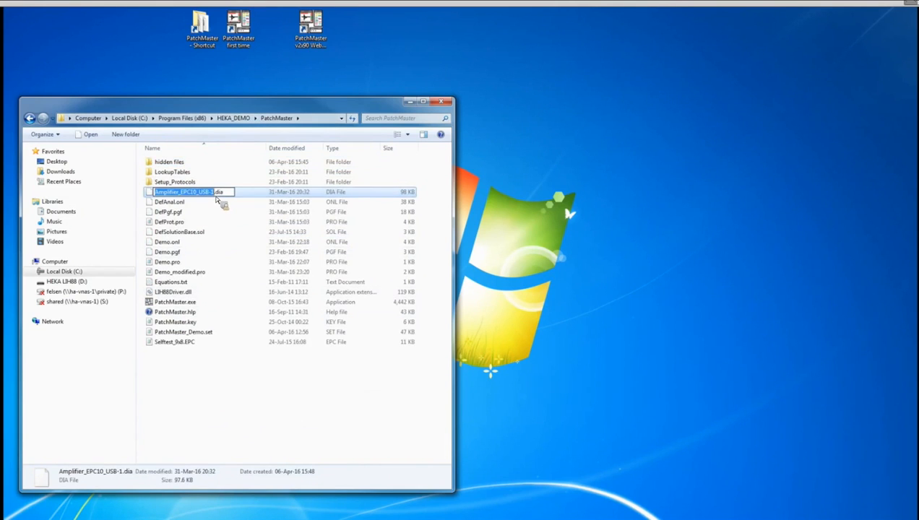
click(215, 193)
key(BackSpace)
key(BackSpace)
key(BackSpace)
key(BackSpace)
key(BackSpace)
key(BackSpace)
key(BackSpace)
key(BackSpace)
key(BackSpace)
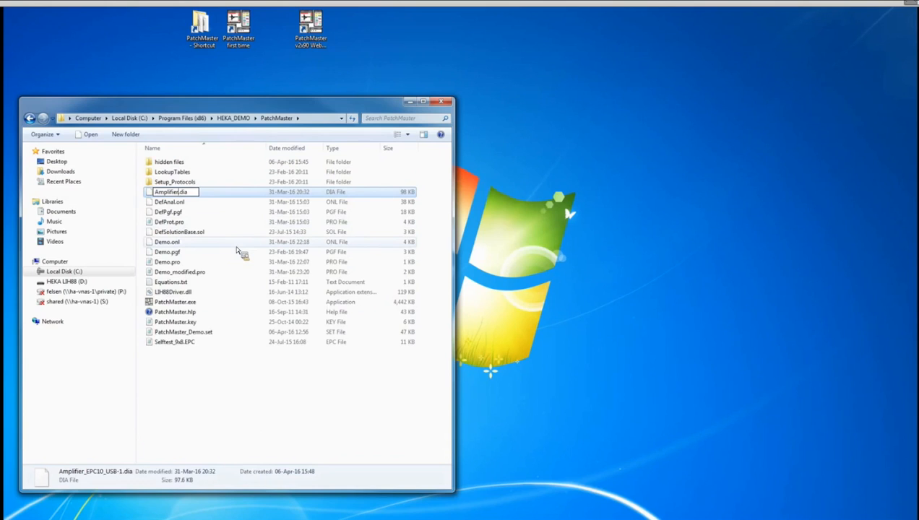
key(Return)
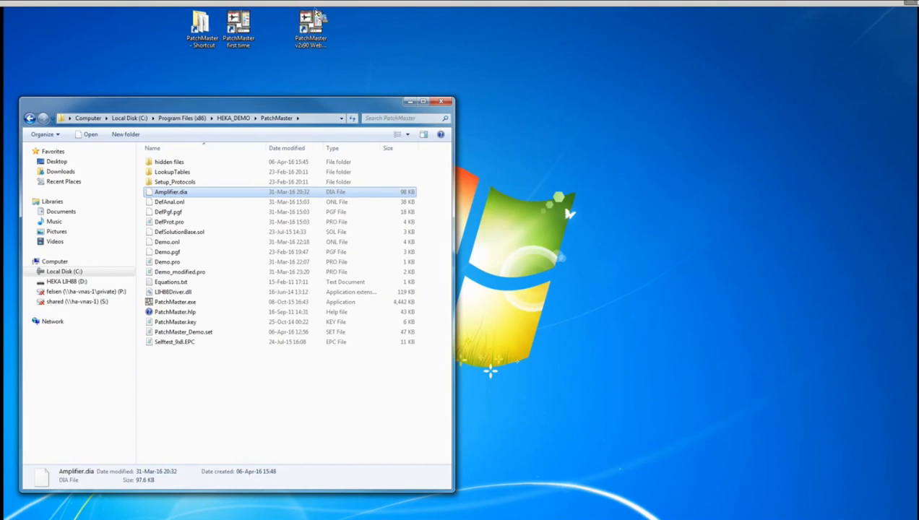
Step: Inspect the target path in the properties of the PatchMaster v2x90 Webinar shortcut, then dismiss the properties without changes
click(314, 28)
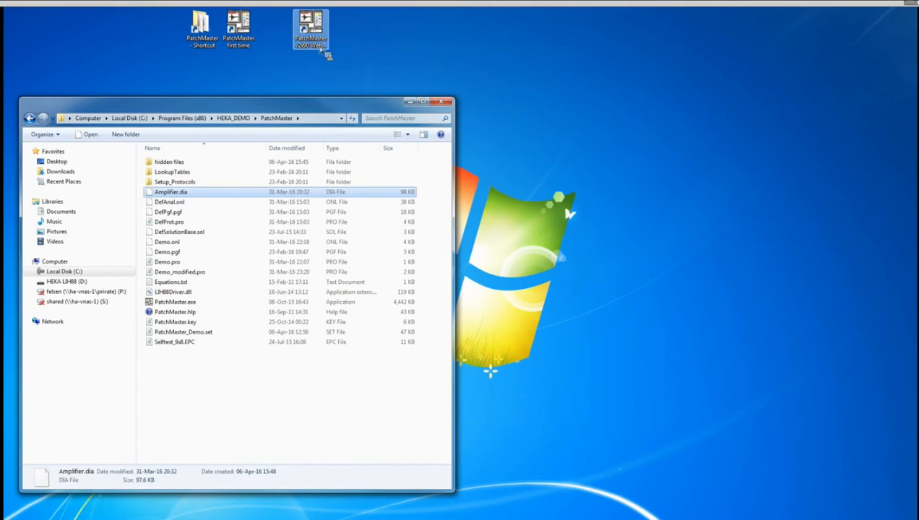
right_click(319, 41)
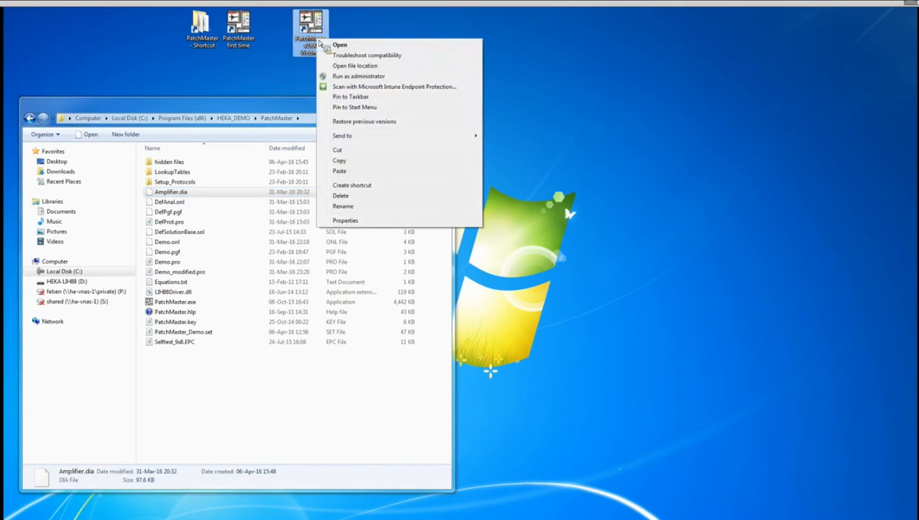
click(346, 221)
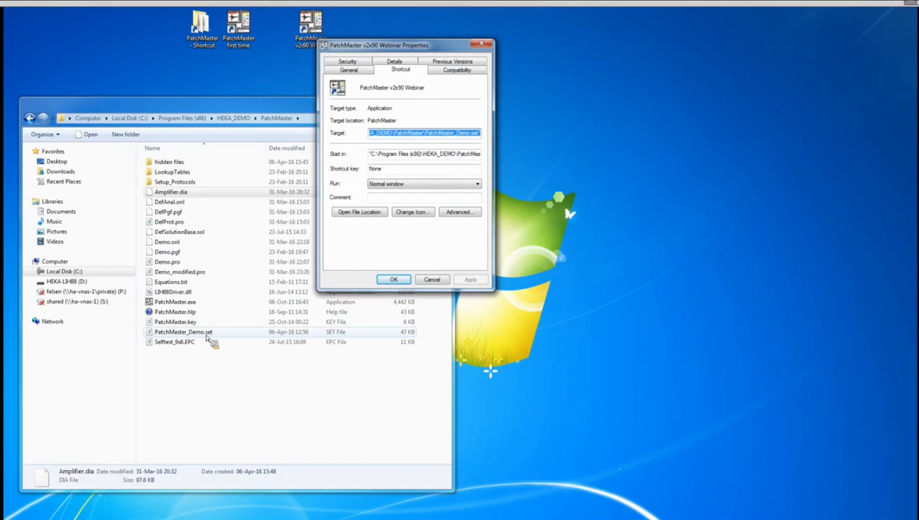
drag(208, 340, 465, 139)
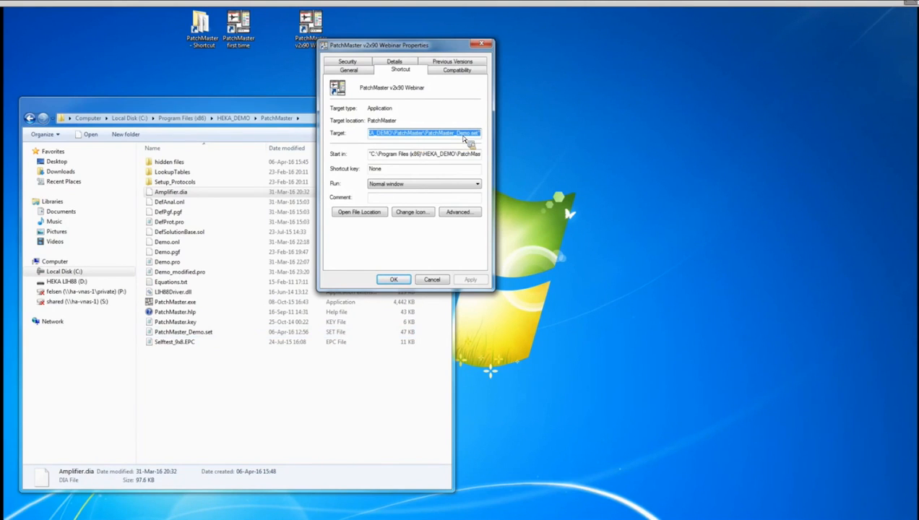
drag(465, 139, 467, 138)
drag(465, 139, 448, 283)
drag(448, 283, 433, 281)
click(432, 279)
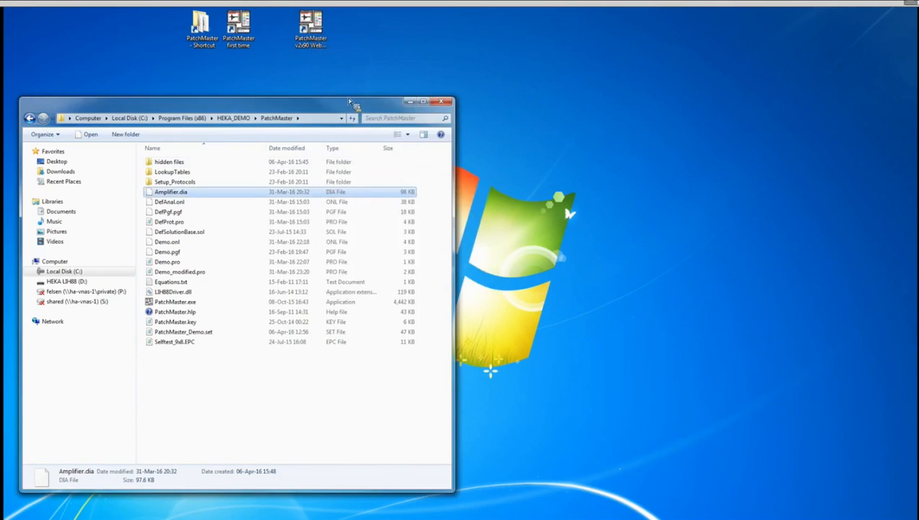
Step: Start PatchMaster from the v2x90 Webinar shortcut and review the Hardware and Files settings of its configuration
double_click(313, 32)
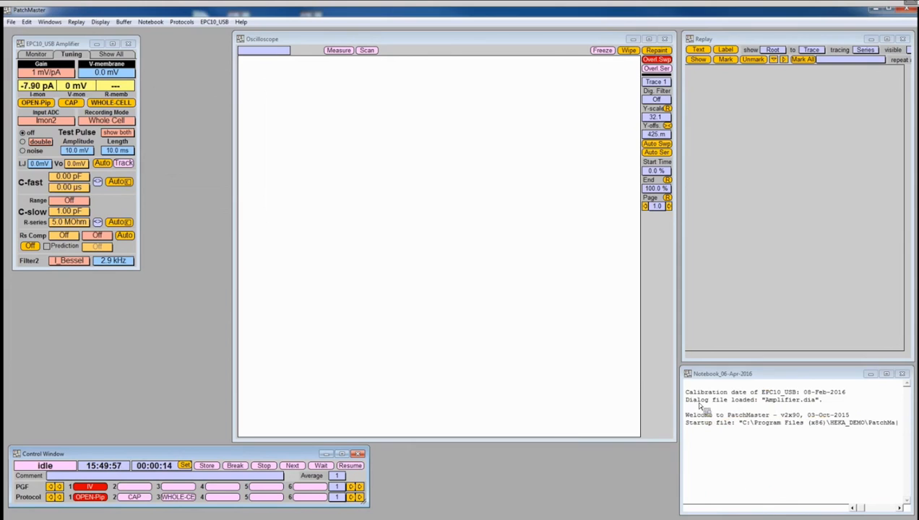
click(57, 22)
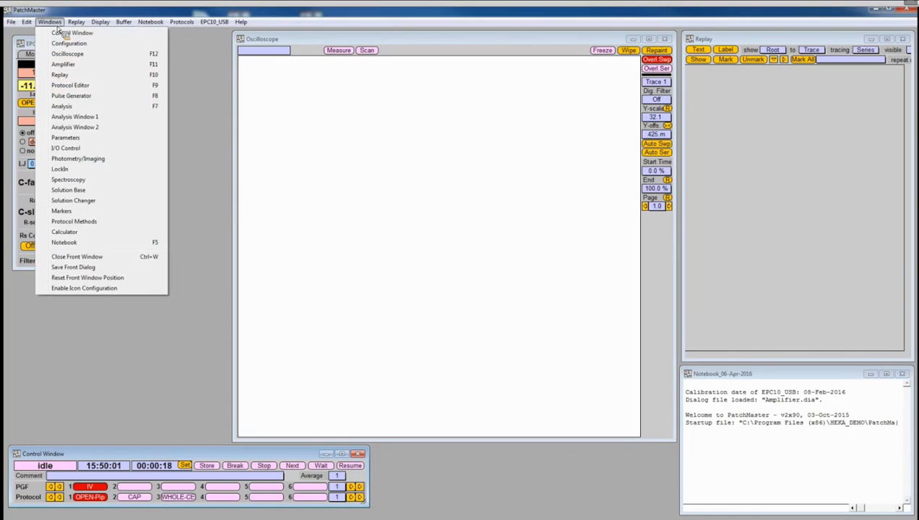
click(61, 44)
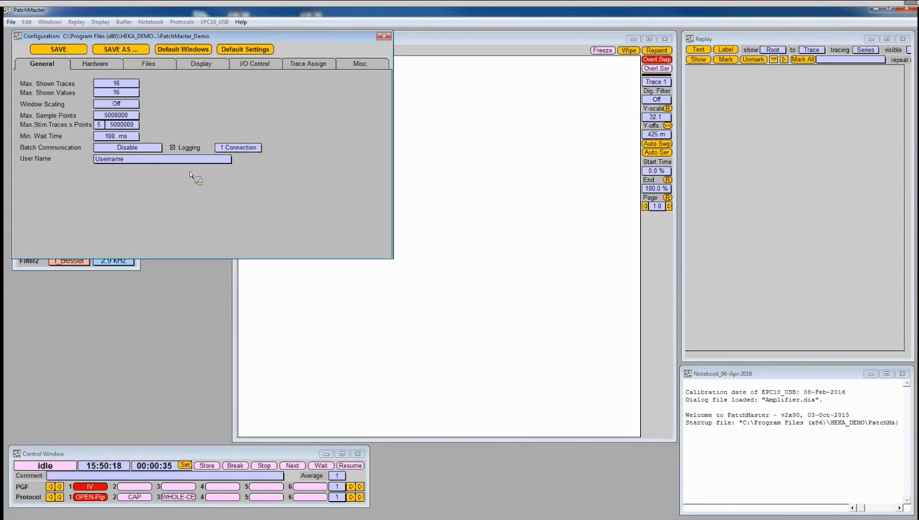
click(105, 66)
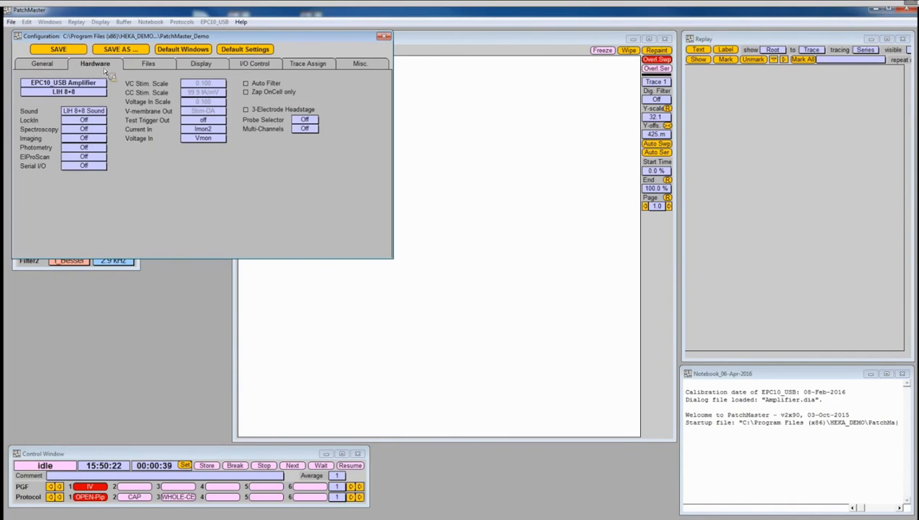
click(152, 69)
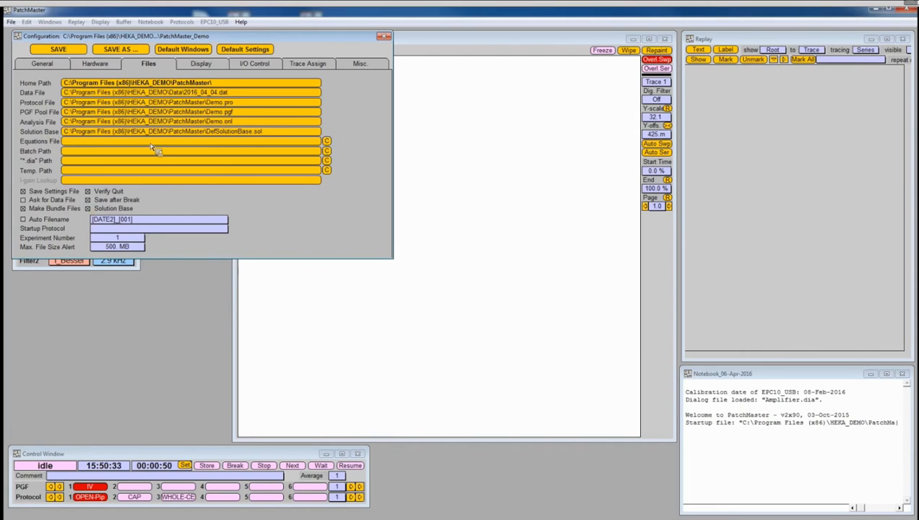
Step: View the dialog for saving the configuration under a new file name, cancel it and close the Configuration window
click(124, 50)
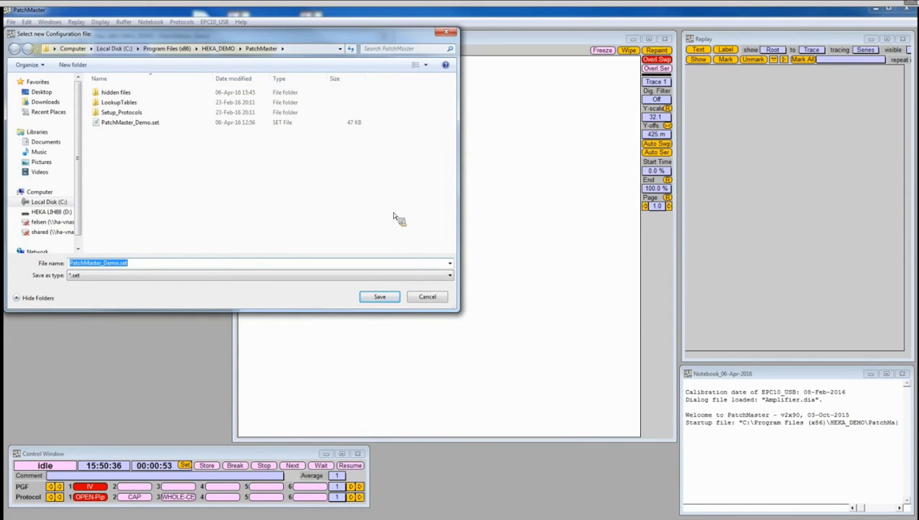
click(428, 296)
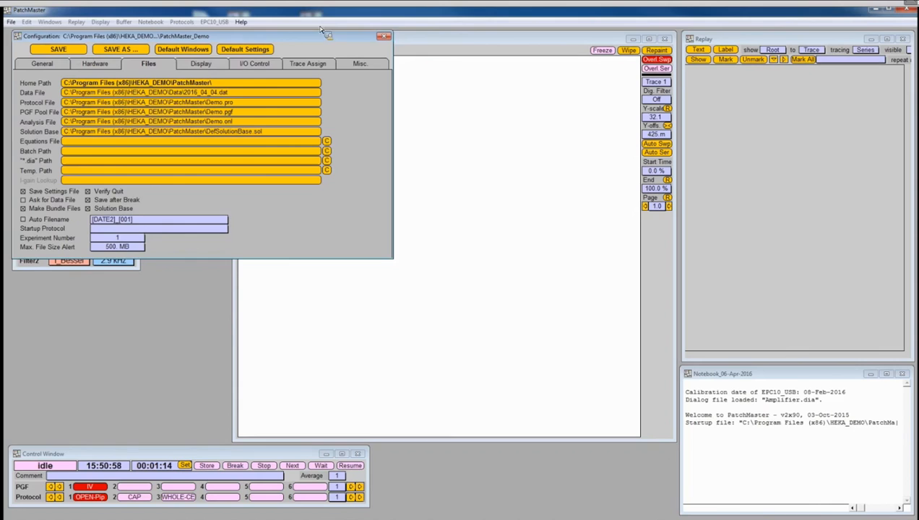
click(386, 36)
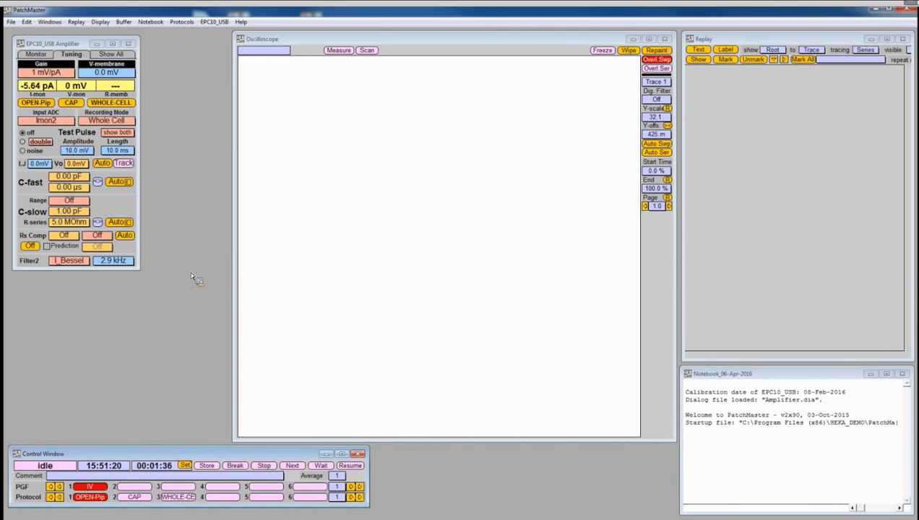
Step: Set the amplifier's liquid junction potential (LJ) to -5 mV and run the automatic Vo offset adjustment
click(116, 182)
double_click(44, 167)
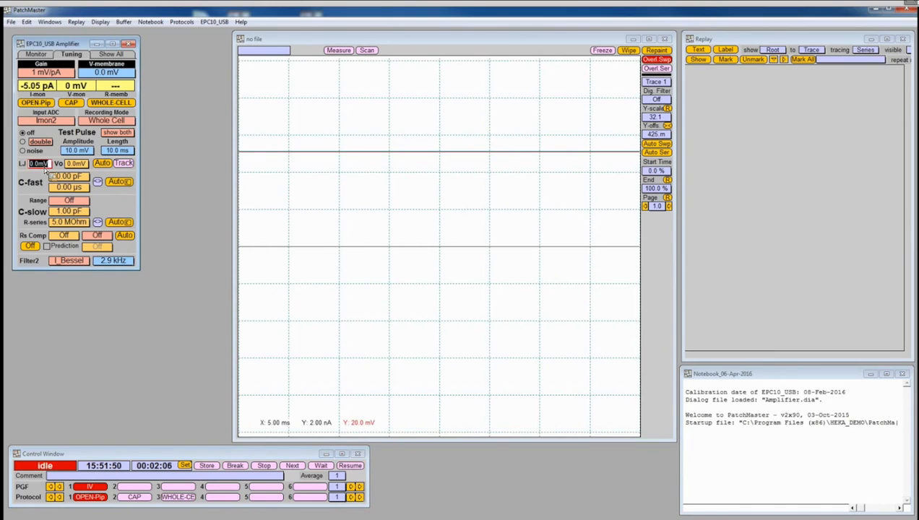
text(-5)
key(Return)
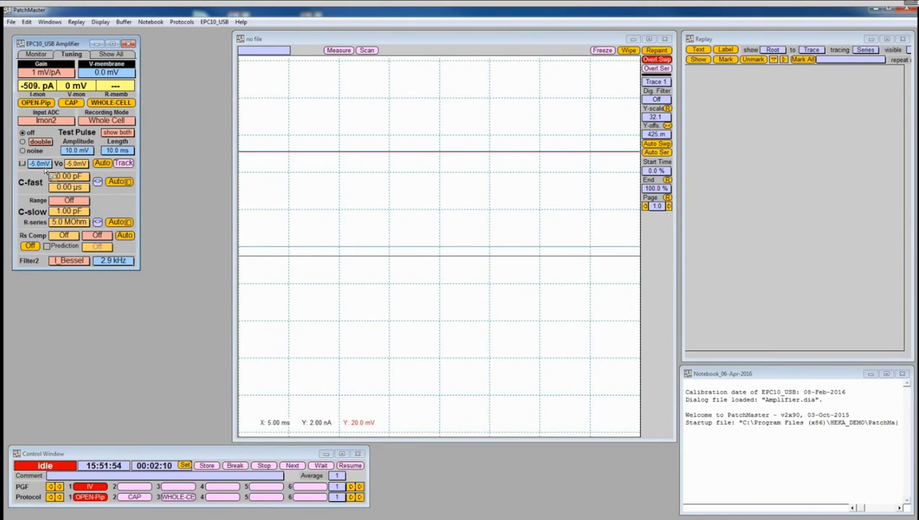
click(103, 164)
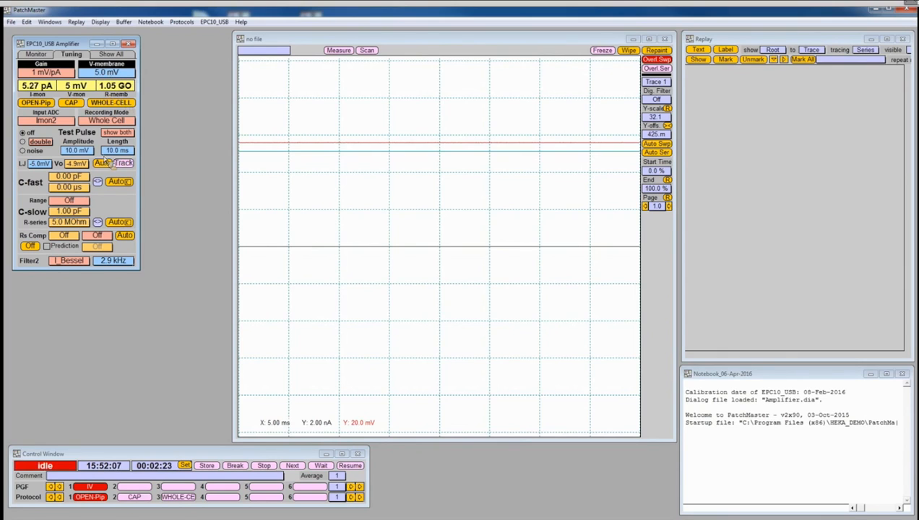
Step: Turn on the amplifier's test pulse and change its type to single pulse
click(23, 142)
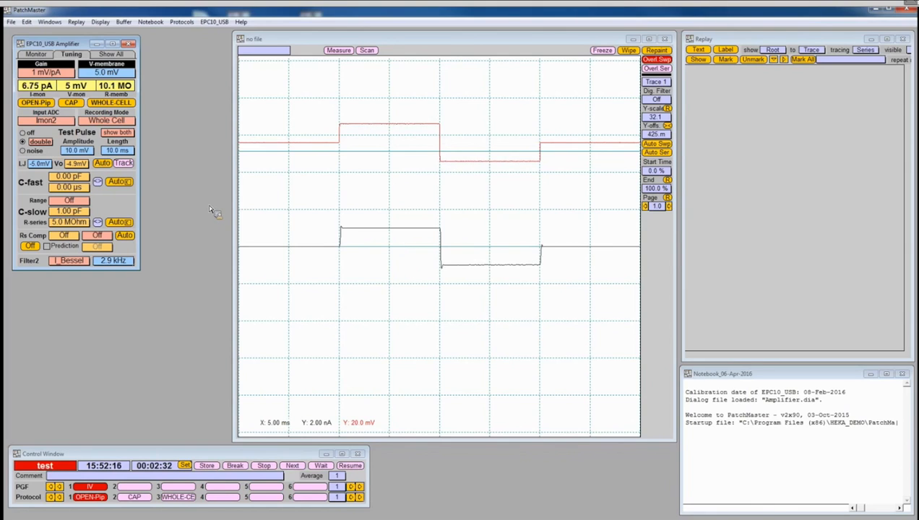
click(46, 145)
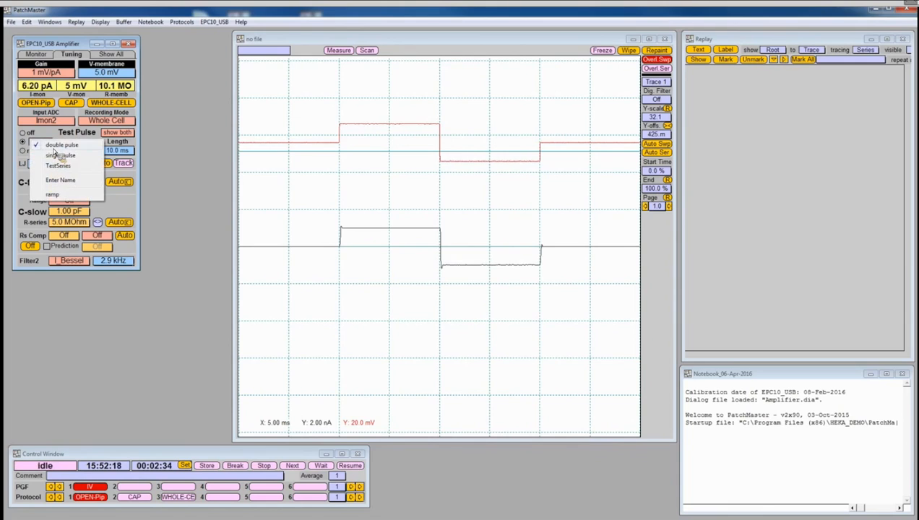
click(61, 157)
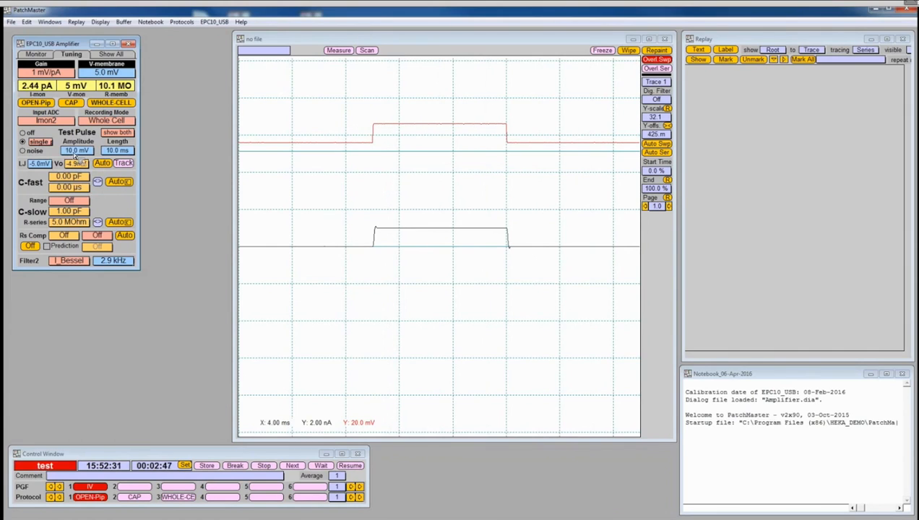
Step: Set the test pulse amplitude to -10 mV and its length to 20 ms
click(74, 153)
text(-10)
key(Return)
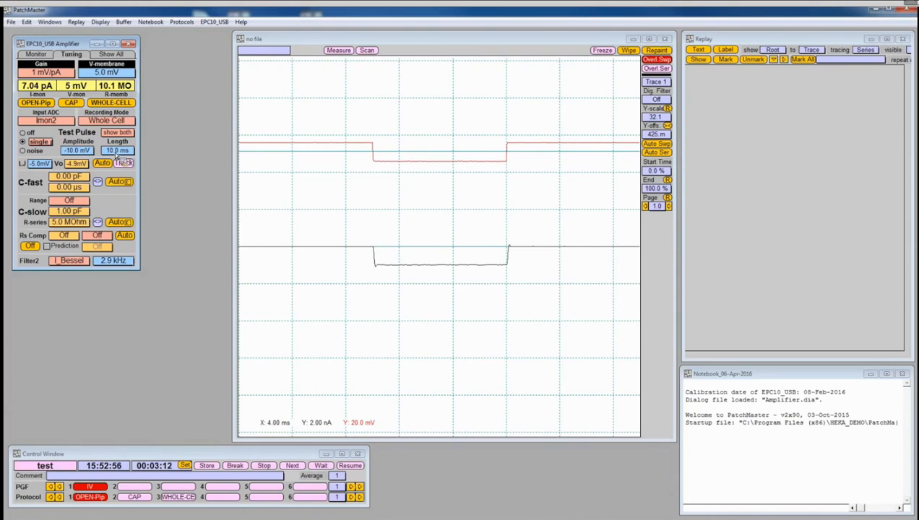
click(116, 152)
text(20)
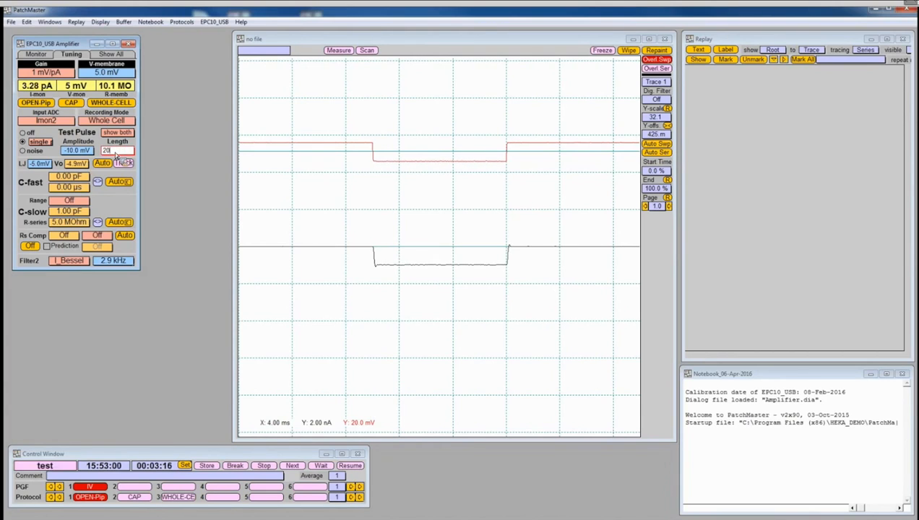
key(Return)
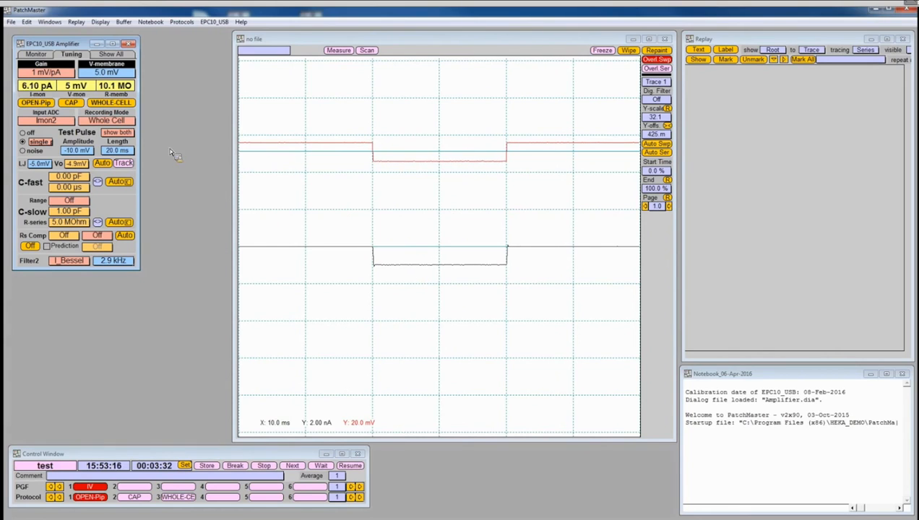
Step: Display only the current trace for the test pulse and set the amplifier gain to 5 mV/pA
click(128, 134)
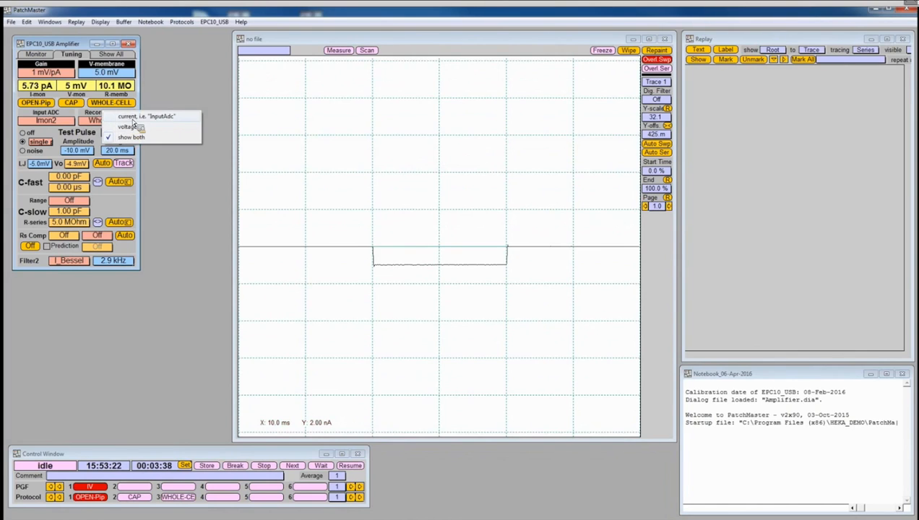
click(133, 117)
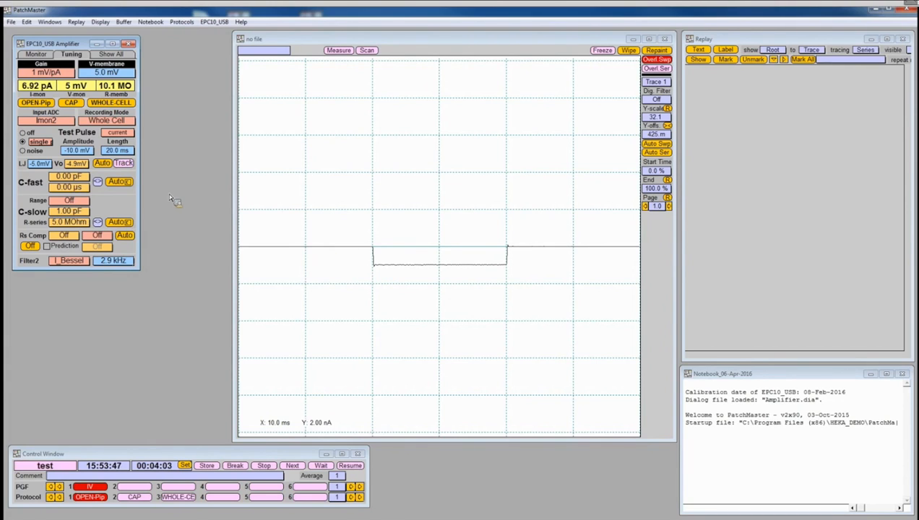
click(51, 75)
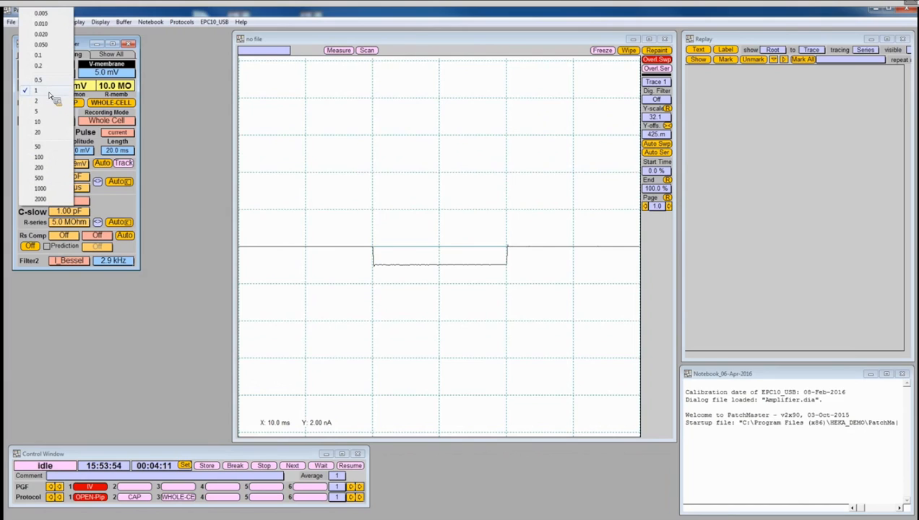
click(49, 103)
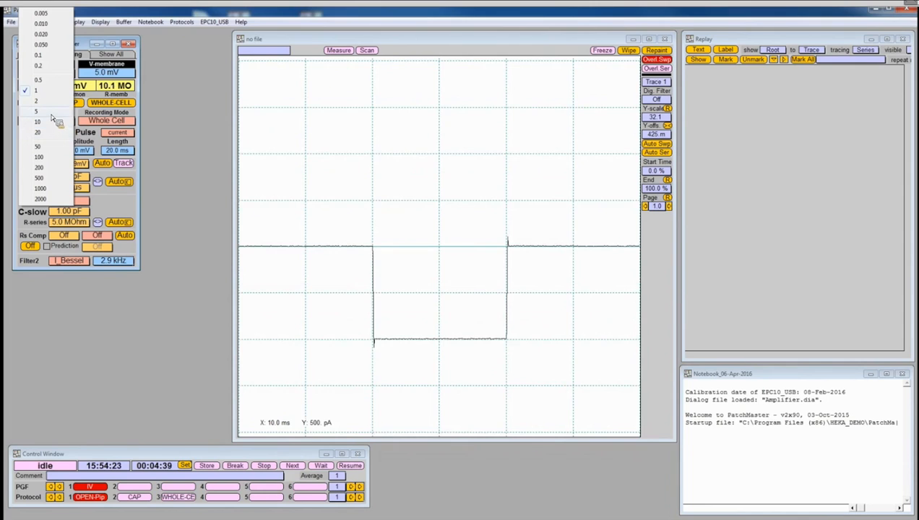
click(52, 114)
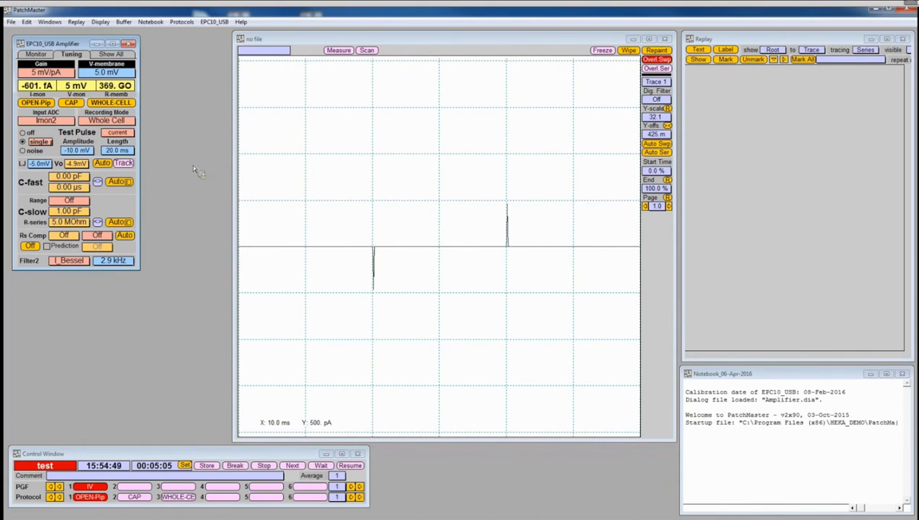
Step: Run the automatic C-fast compensation and set the membrane potential (V-membrane) to -60 mV
click(118, 183)
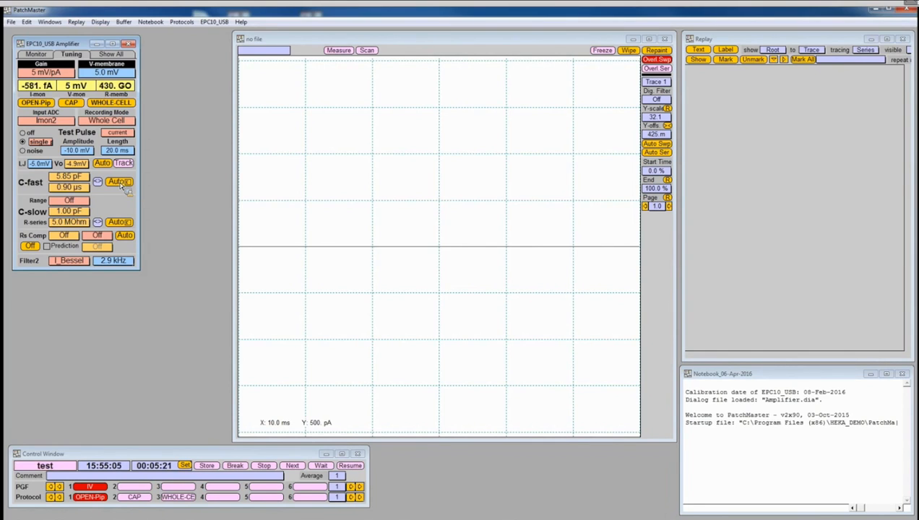
click(112, 72)
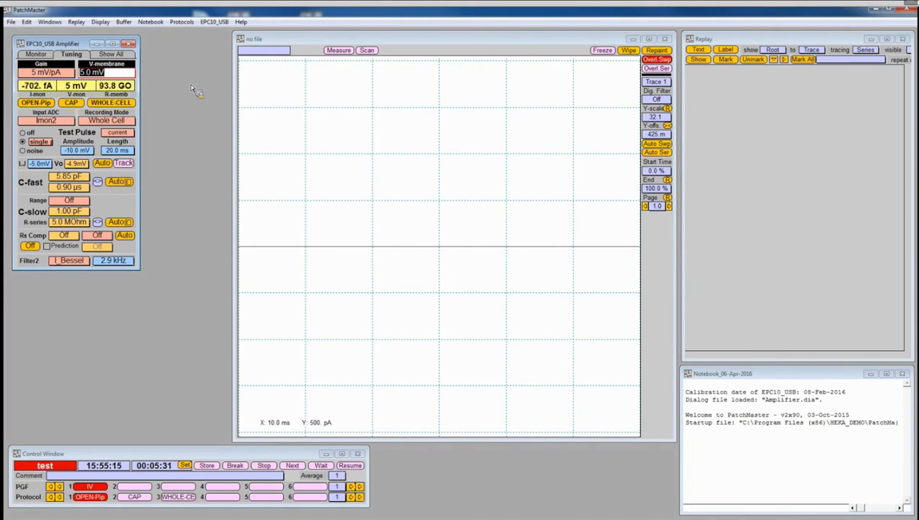
text(-6)
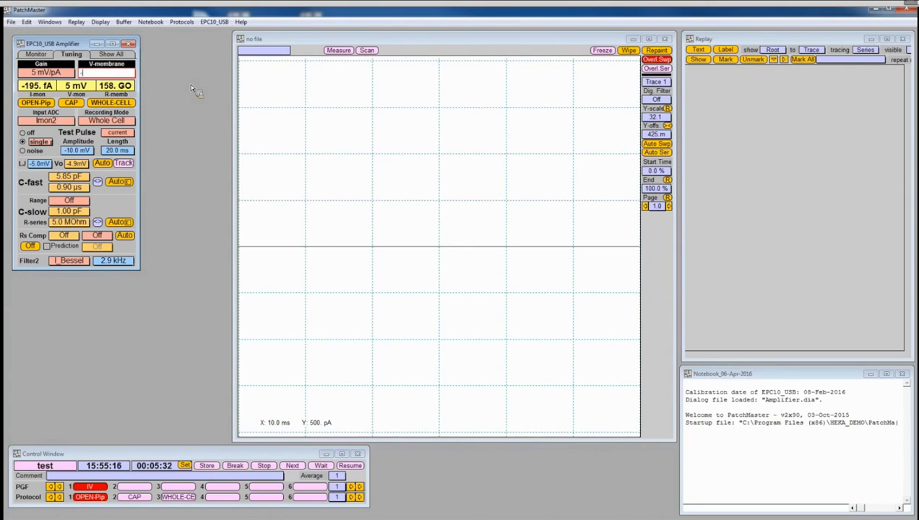
text(0)
key(Return)
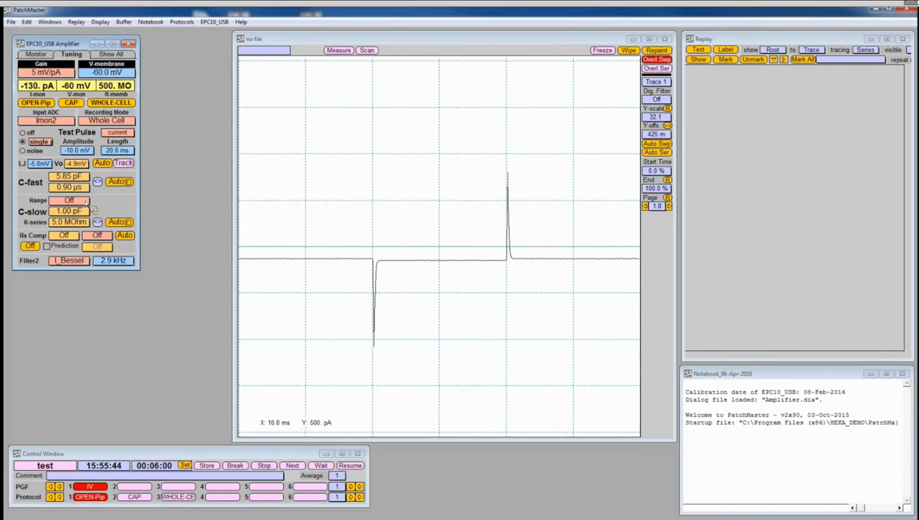
Step: Set the C-slow range to 100 pF and run the automatic C-slow compensation
click(83, 203)
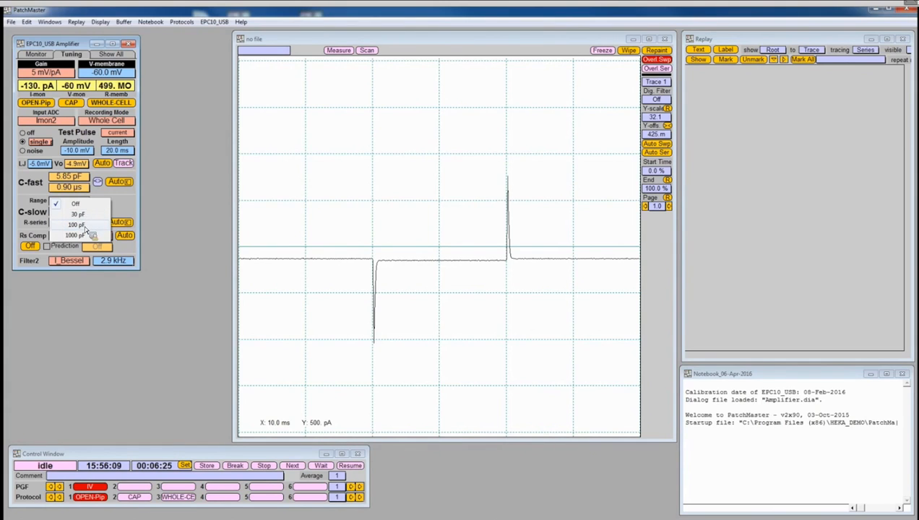
click(85, 226)
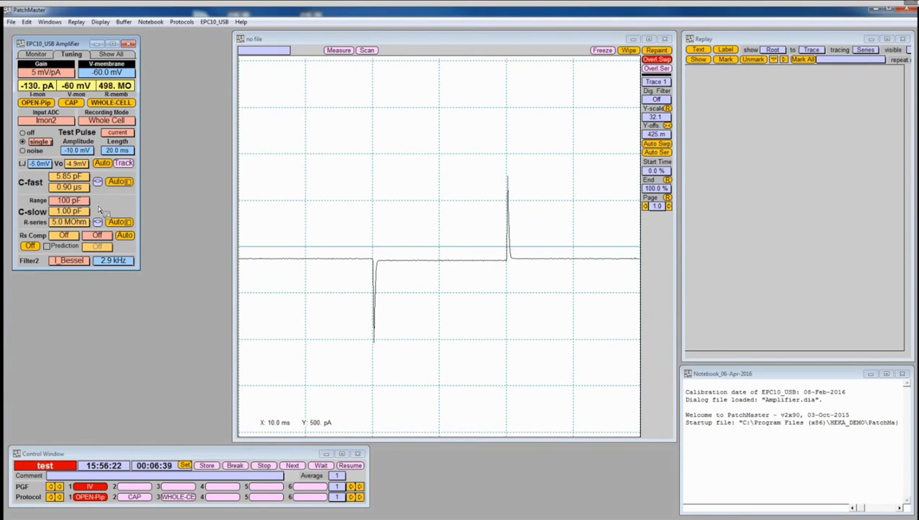
click(118, 224)
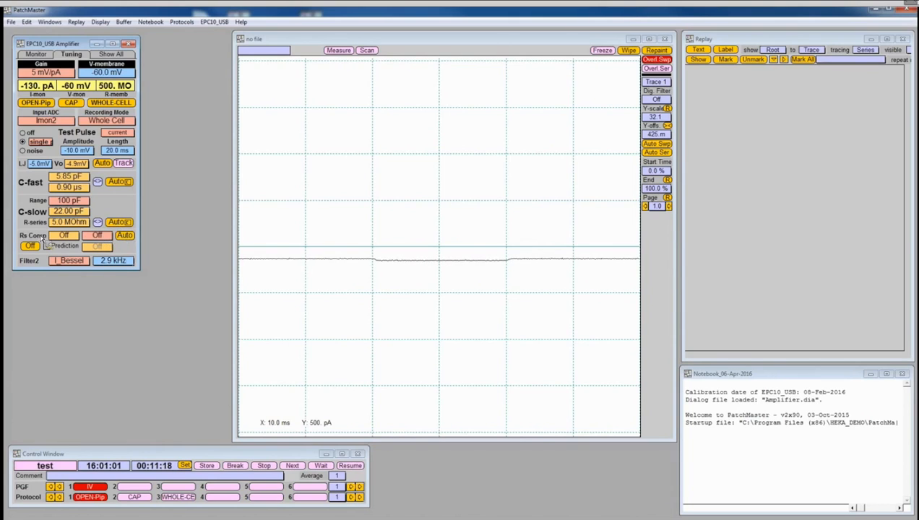
Step: Set the Rs compensation speed to 100 µs, run its automatic compensation, and set the compensation to 80 %
click(101, 237)
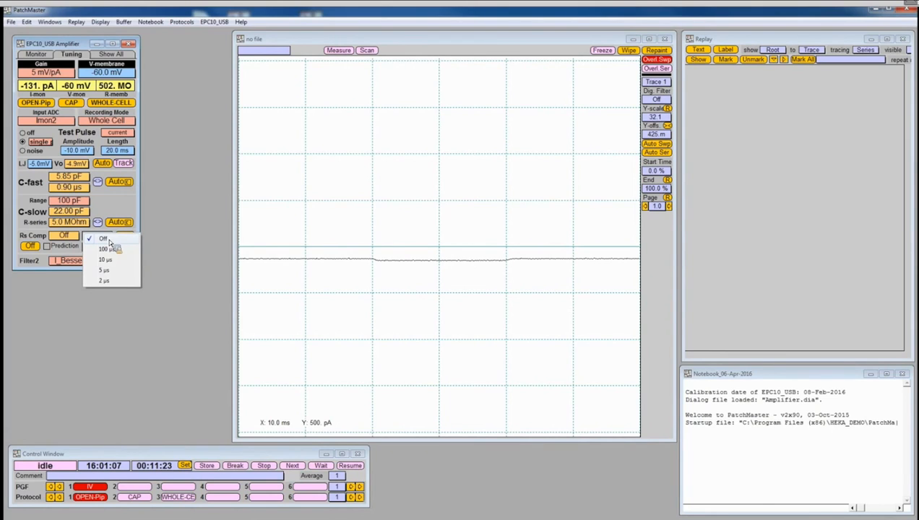
click(106, 249)
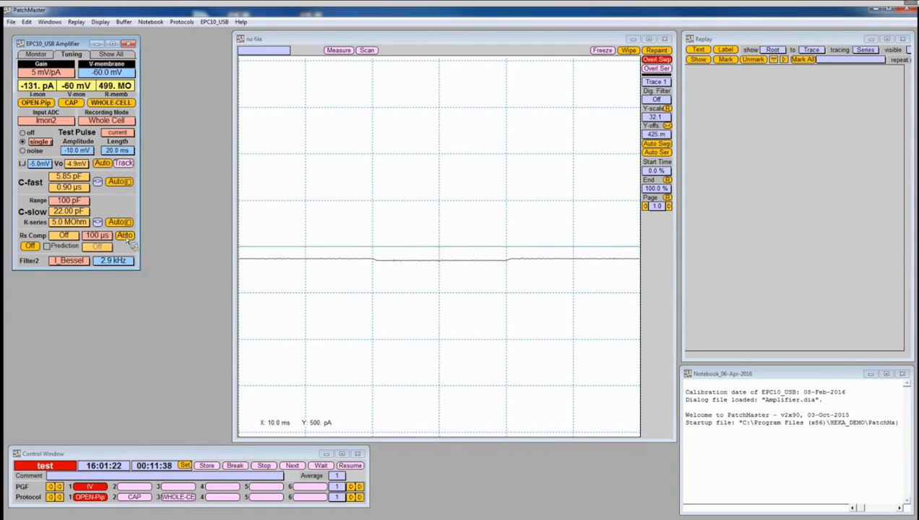
click(125, 236)
click(65, 239)
text(8)
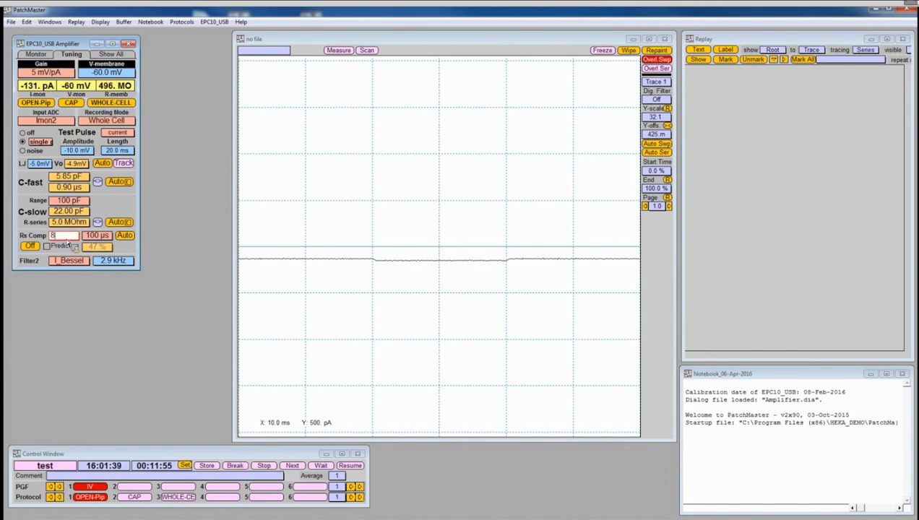
text(0)
key(Return)
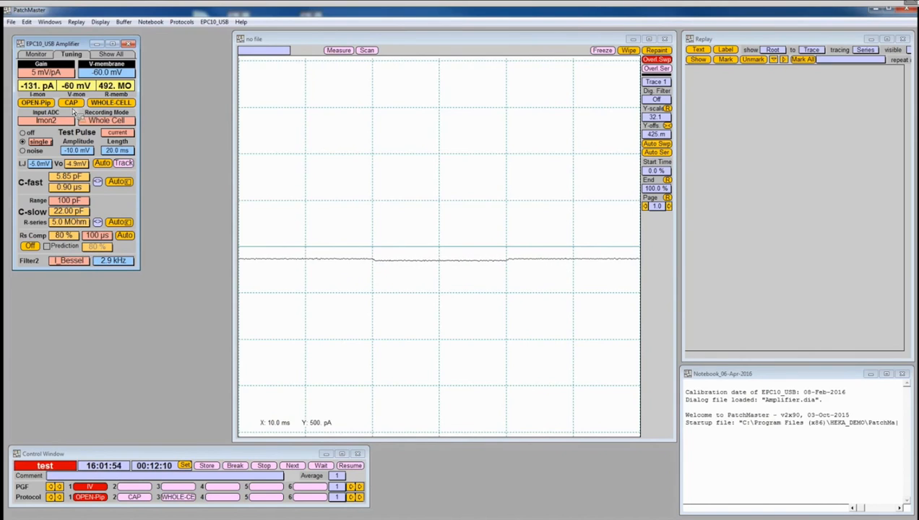
Step: Switch the Rs compensation speed off and set its percentage to 0
click(99, 240)
click(102, 242)
click(61, 236)
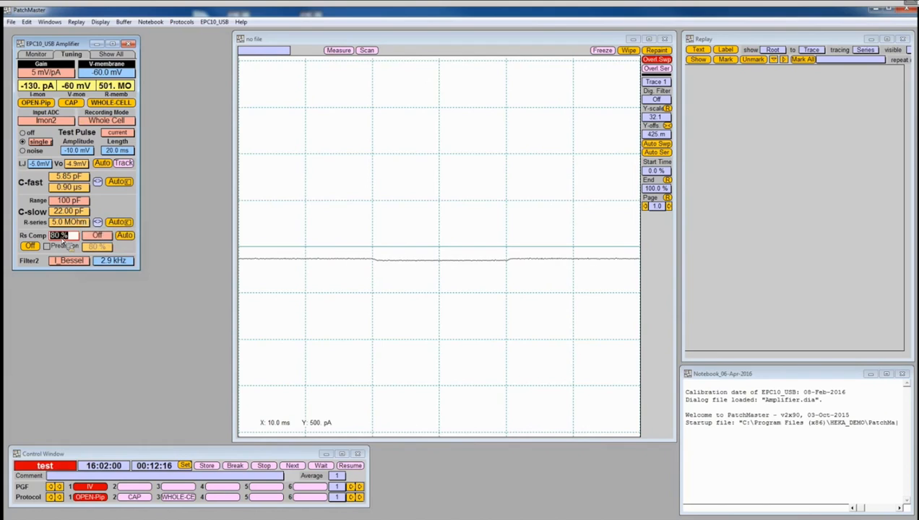
text(0)
key(Return)
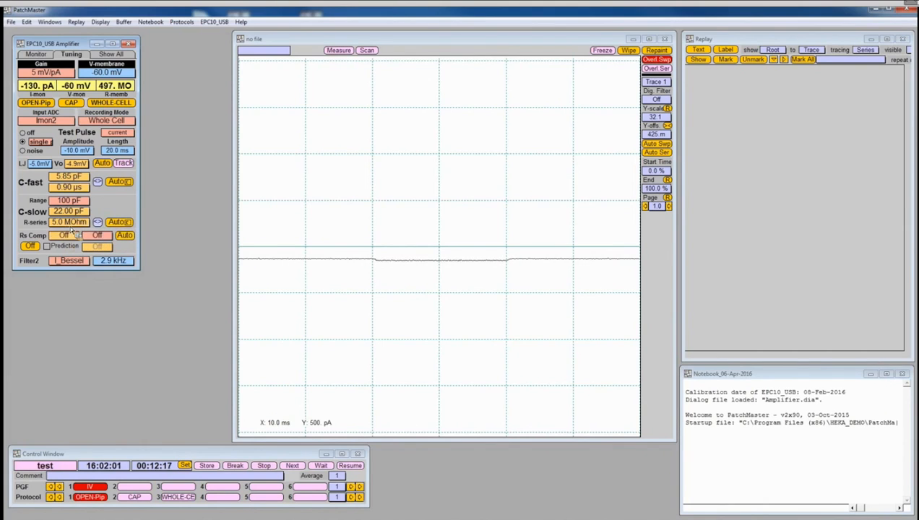
Step: Turn the C-slow range off and enter 0 for both the C-slow capacitance and the series resistance
click(70, 225)
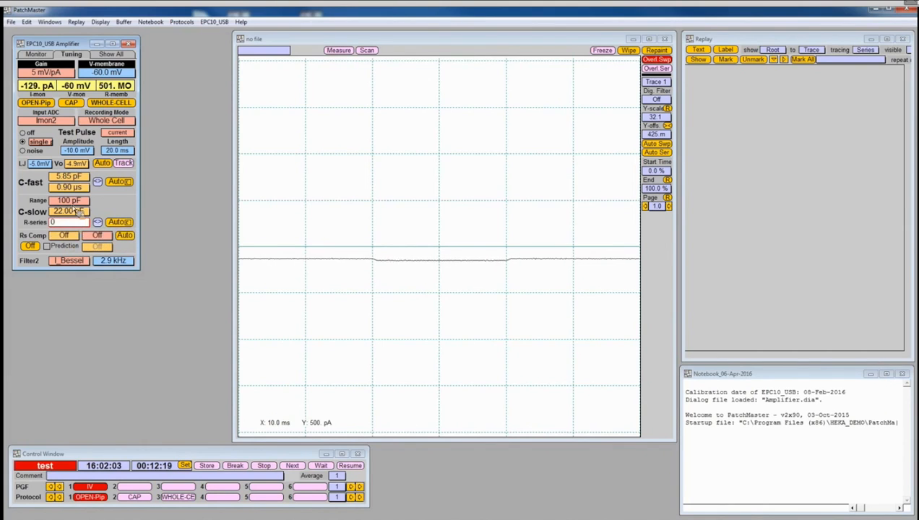
click(72, 201)
click(75, 185)
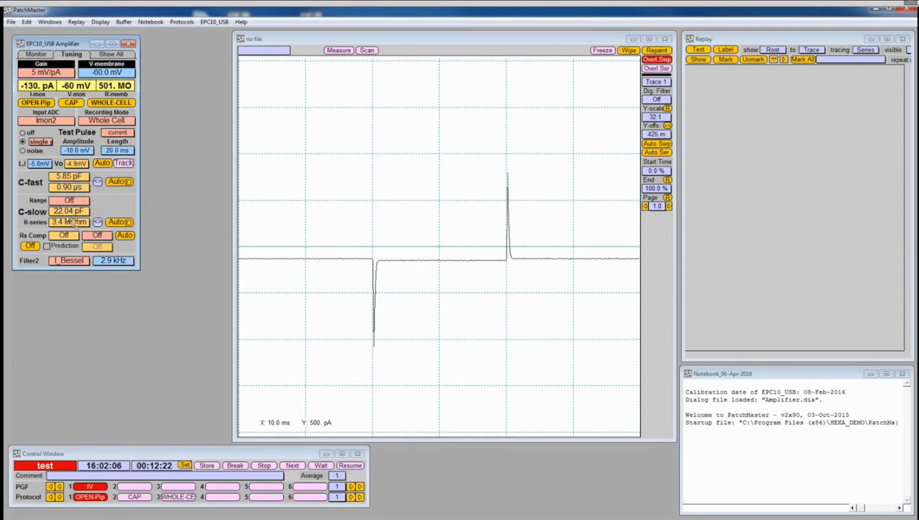
click(71, 212)
text(0)
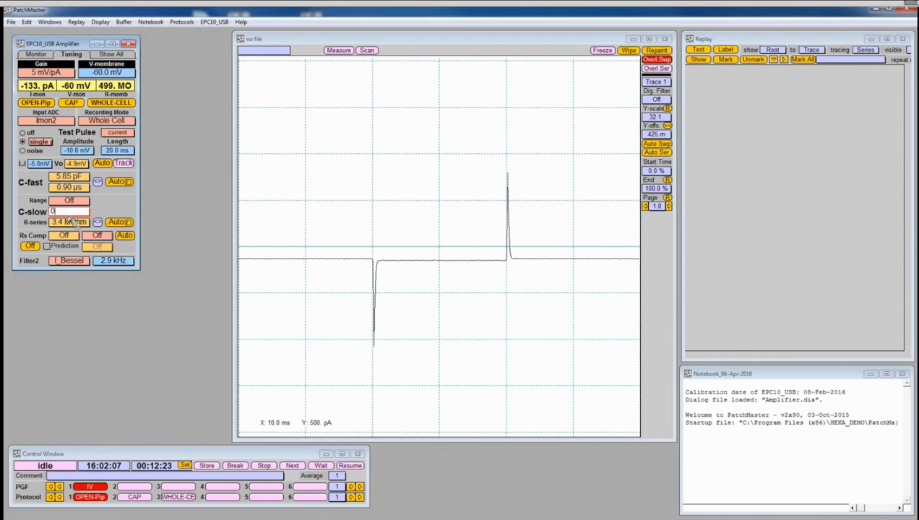
key(Return)
click(68, 223)
text(0)
key(Return)
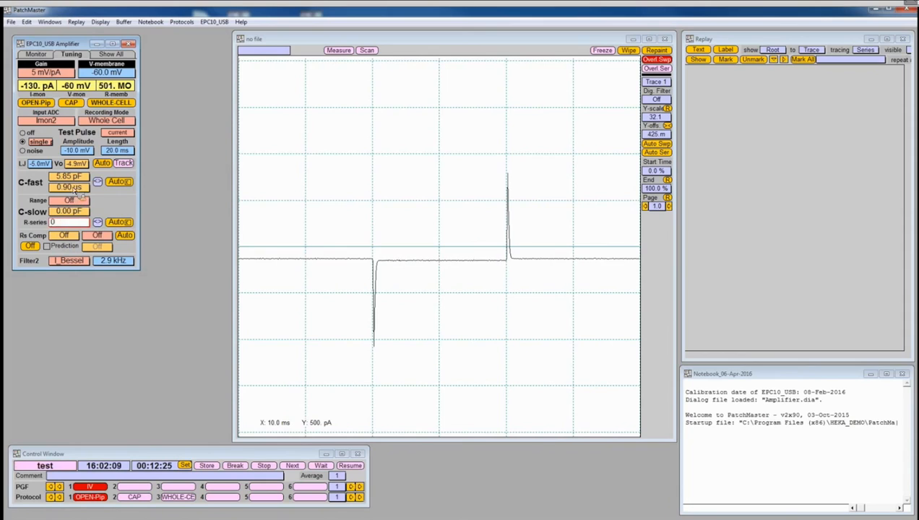
Step: Enter 0 for the C-fast time constant and capacitance, and set the liquid junction potential (LJ) to 0 mV
click(72, 187)
text(0)
key(Return)
click(70, 176)
text(0)
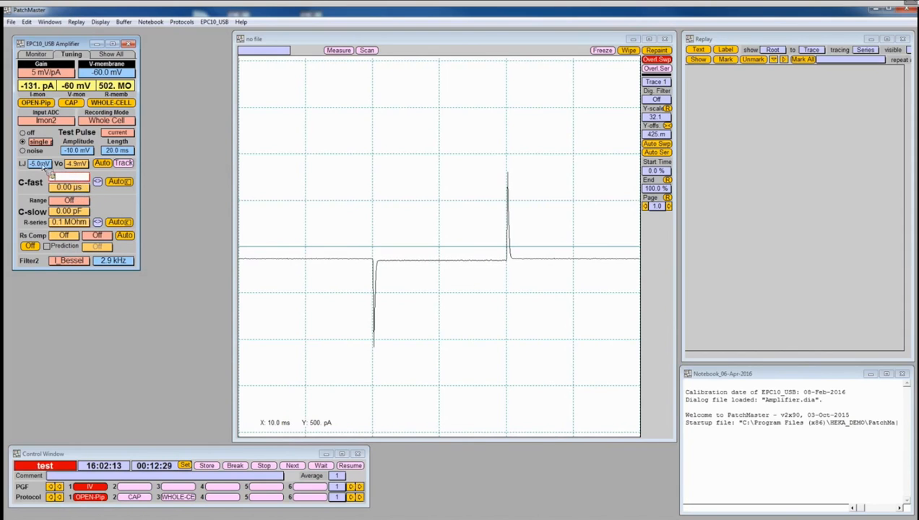
key(Return)
click(39, 164)
text(0)
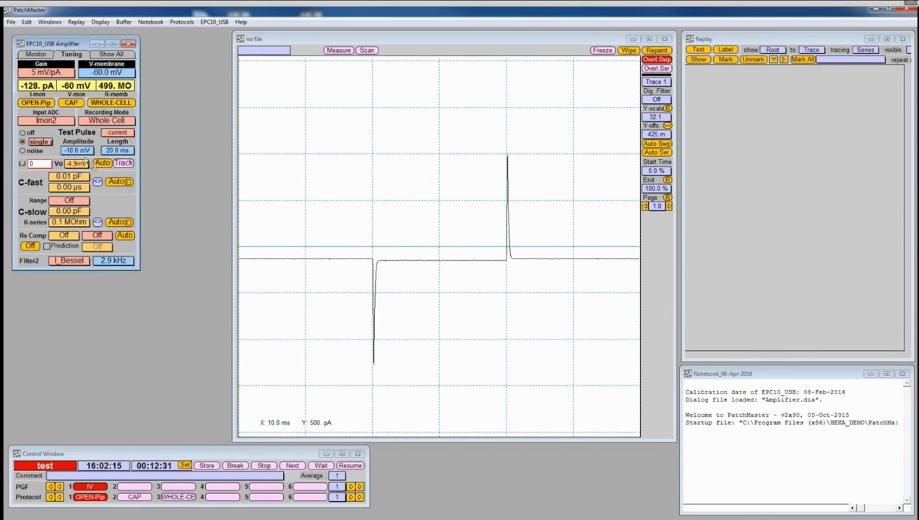
key(Return)
Step: Set the test pulse to 10 mV amplitude and 10 ms length, showing both the current and voltage traces
click(81, 150)
text(10)
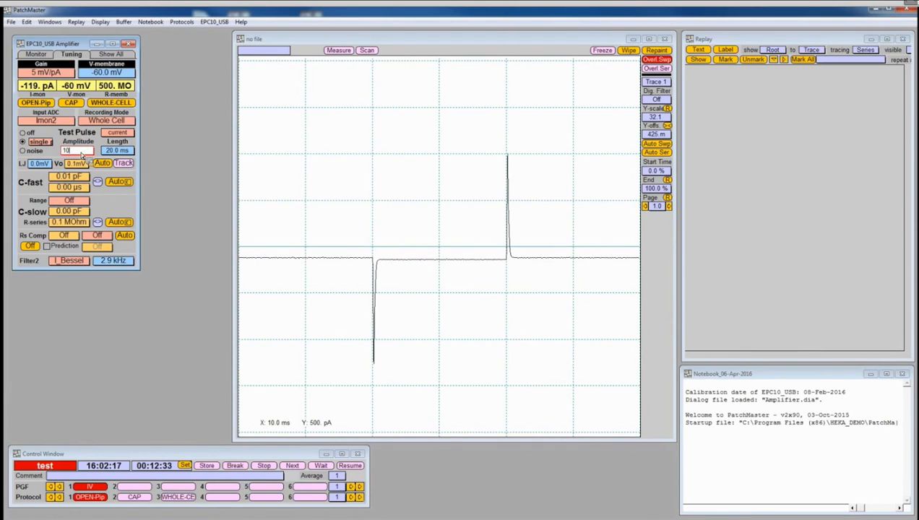
key(Return)
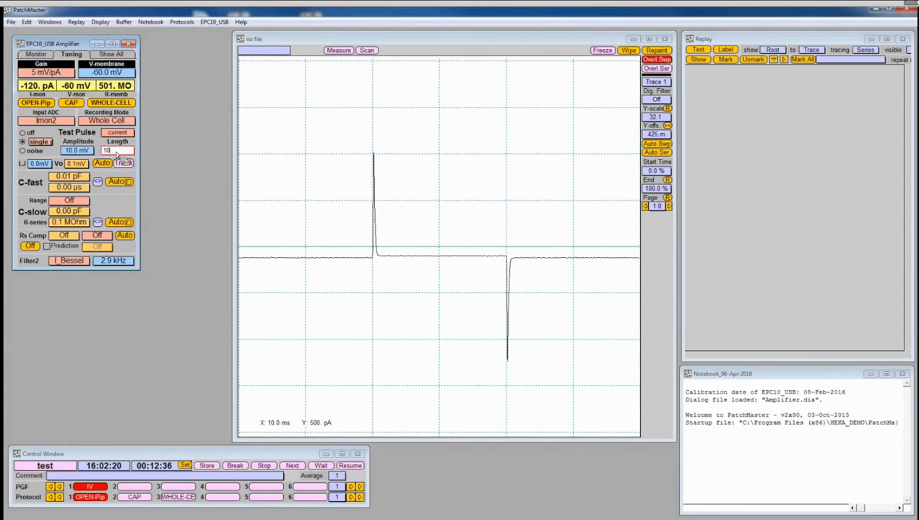
click(118, 134)
click(131, 156)
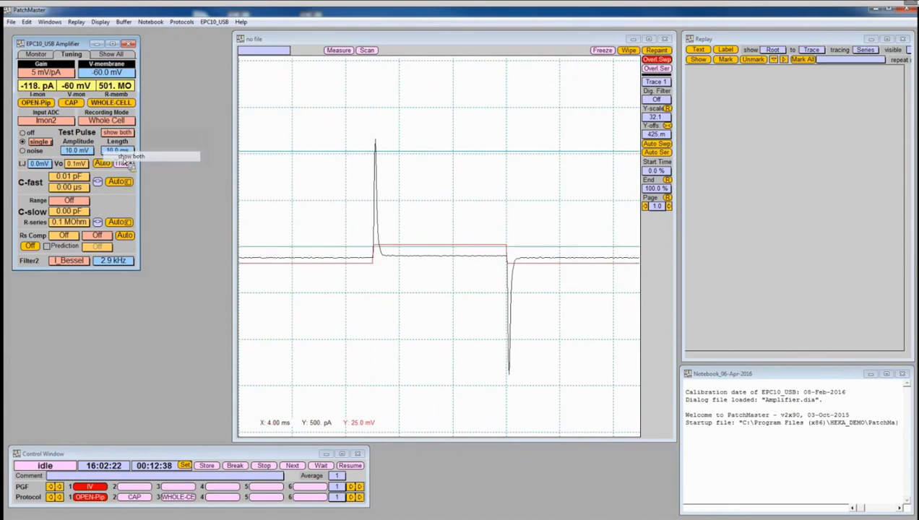
Step: Change the test pulse type to double pulse and switch the test pulse off
click(41, 143)
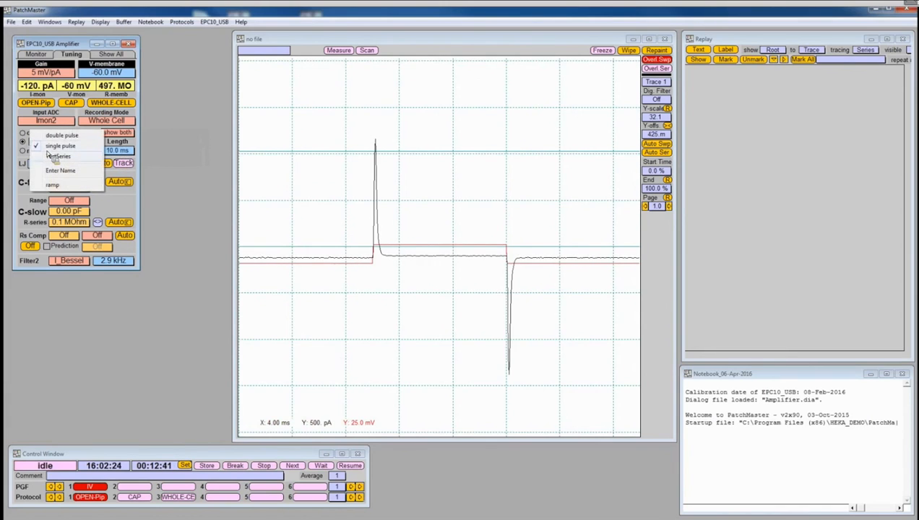
click(57, 136)
click(24, 133)
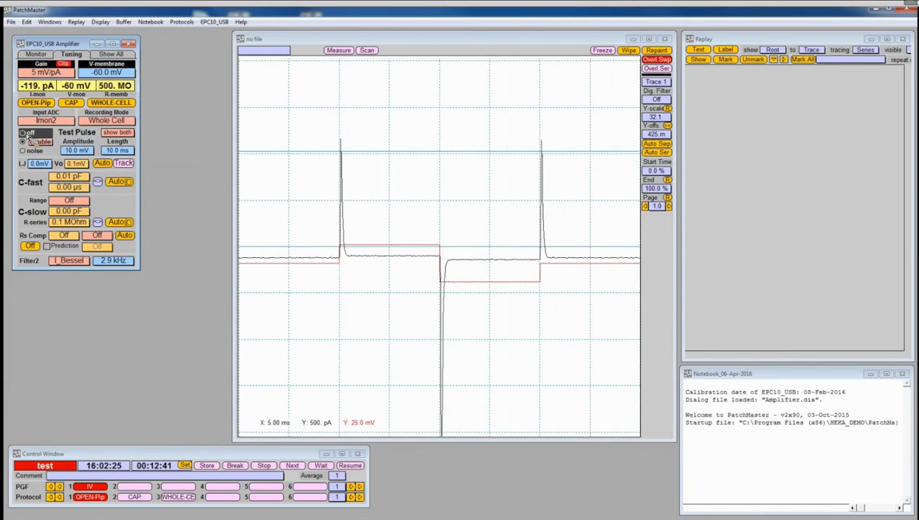
Step: Set the amplifier gain to 1 mV/pA and the membrane potential (V-membrane) to 0 mV
click(45, 75)
click(42, 91)
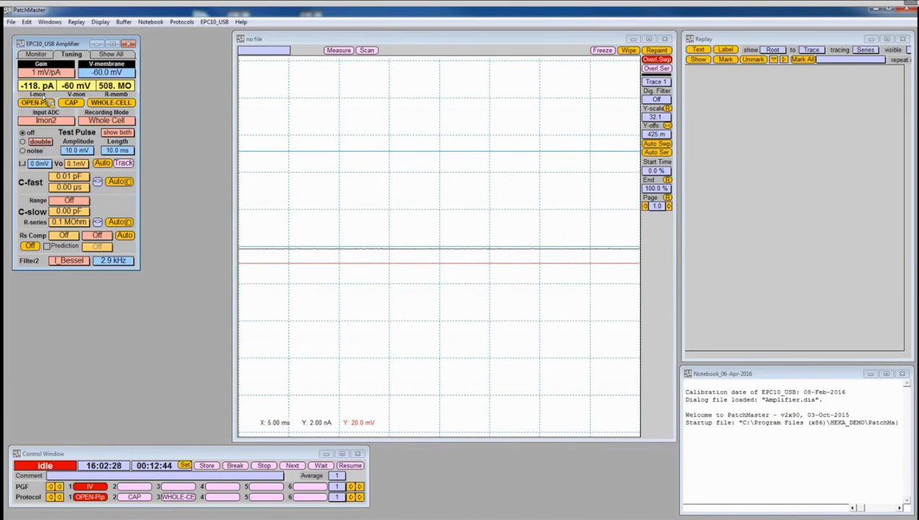
click(115, 74)
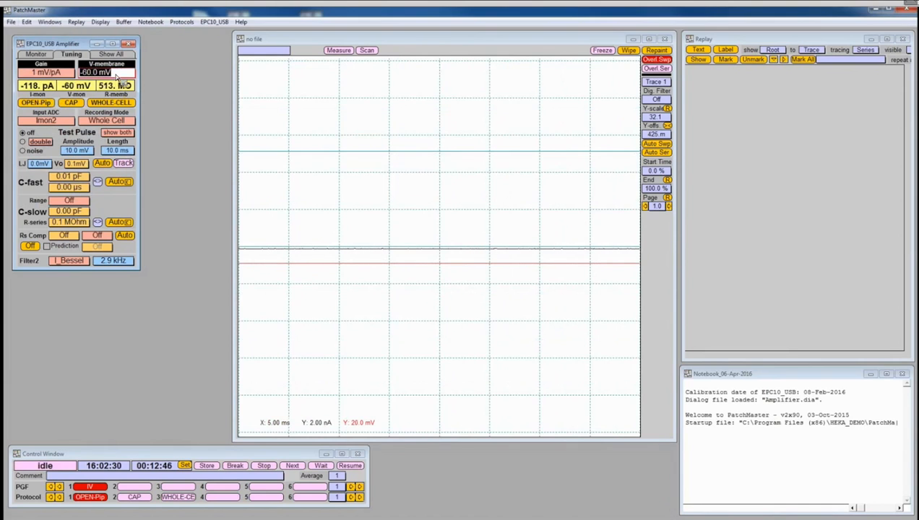
text(0)
key(Return)
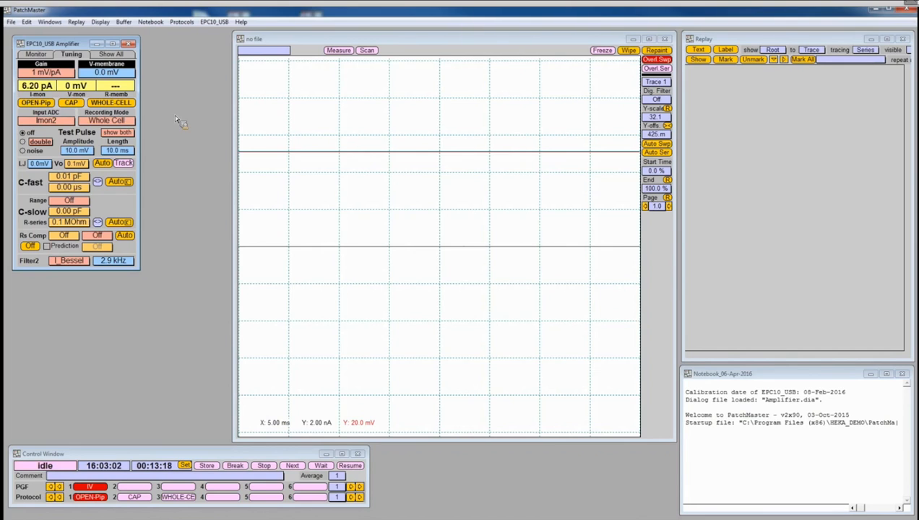
Step: Open the Protocol Editor and insert an empty macro command before the AutoZero event of the OPEN-Pip protocol
key(F10)
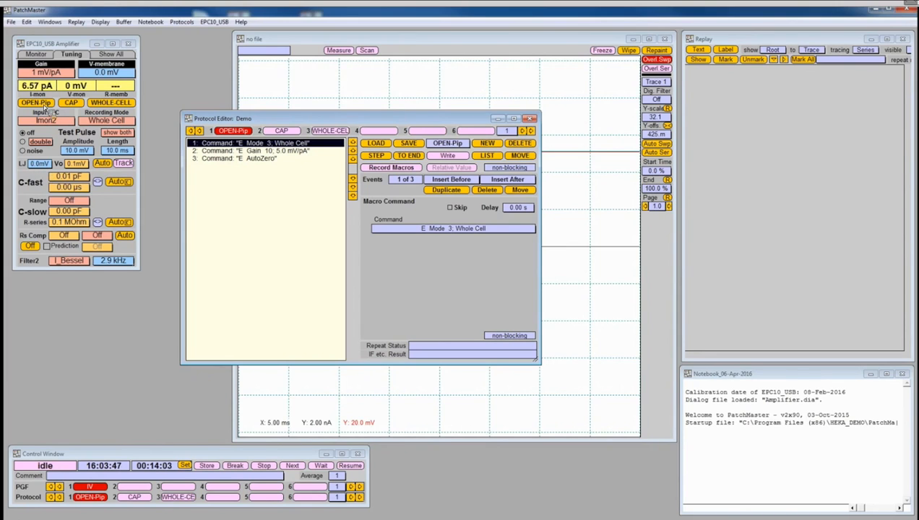
click(231, 158)
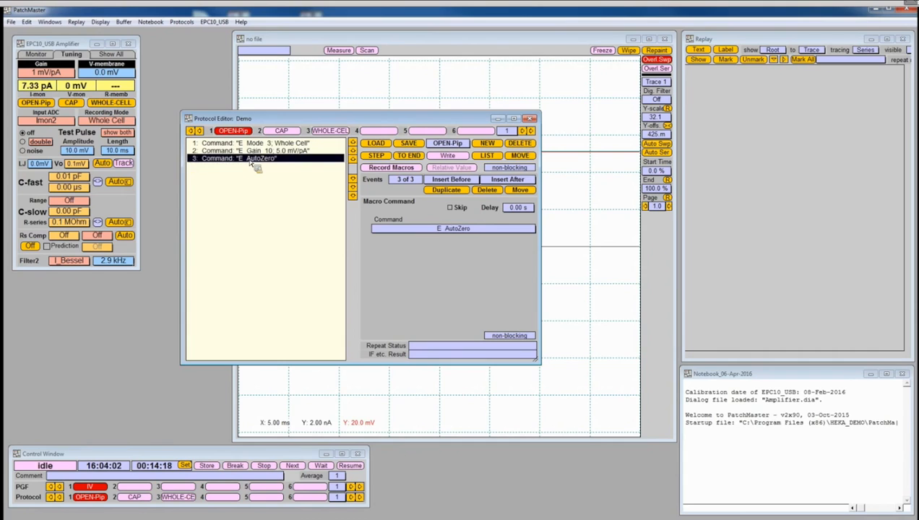
click(446, 184)
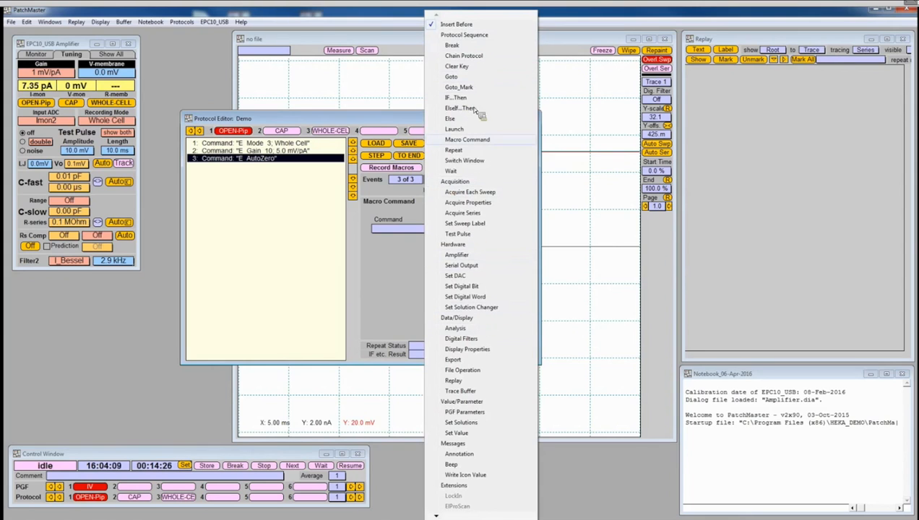
click(479, 142)
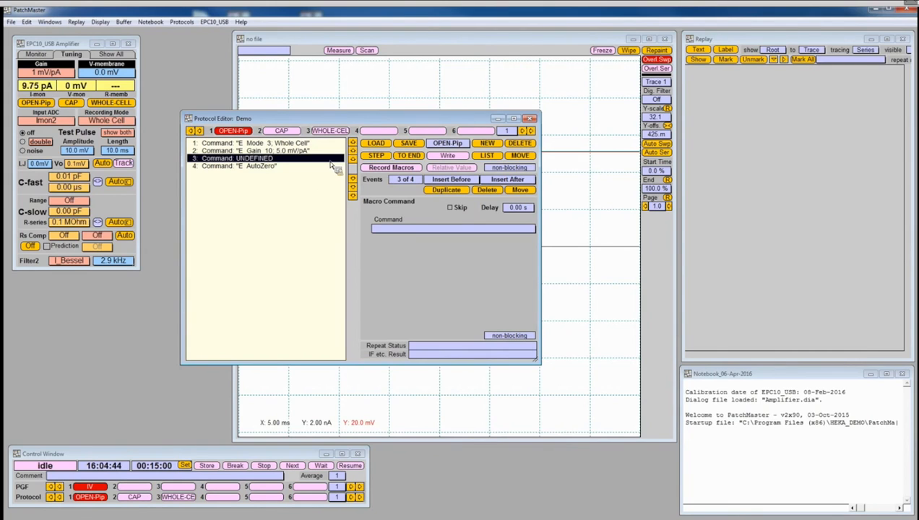
Step: Record setting the liquid junction potential (LJ) to -5 mV into the empty third macro command, and end the recording
click(386, 168)
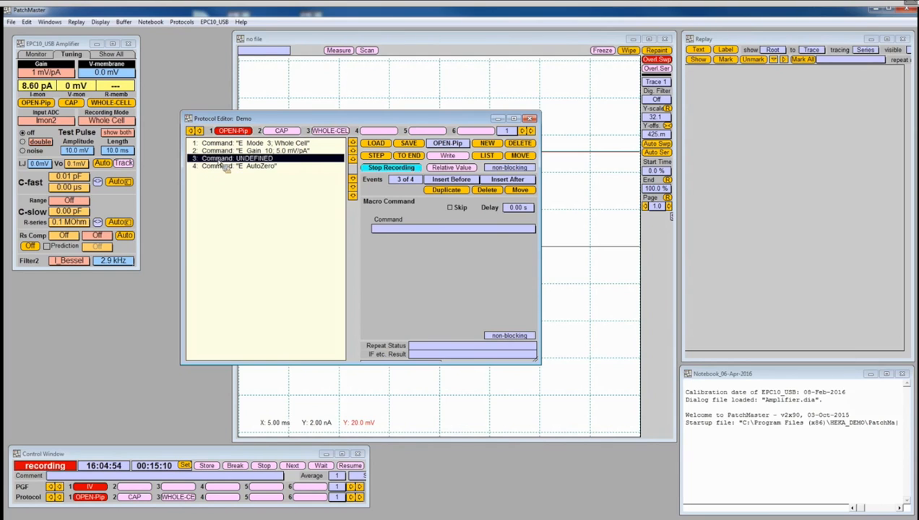
click(42, 165)
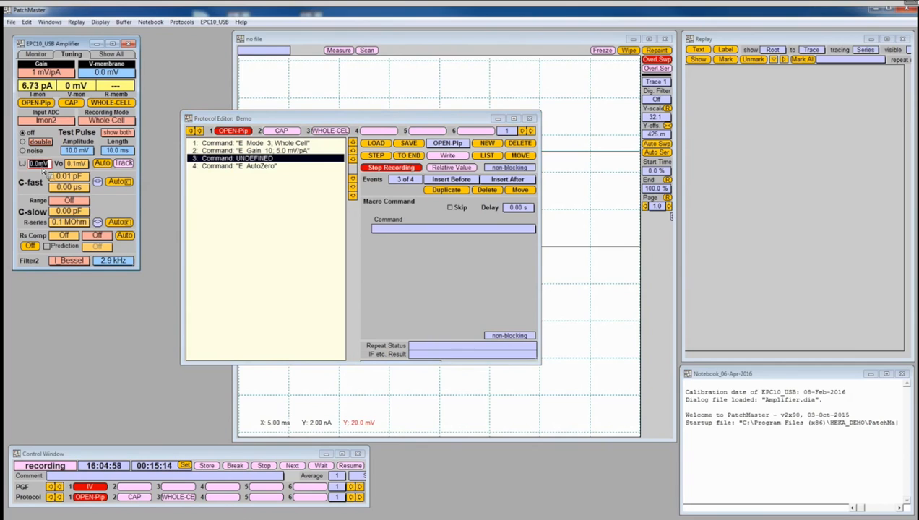
text(-5)
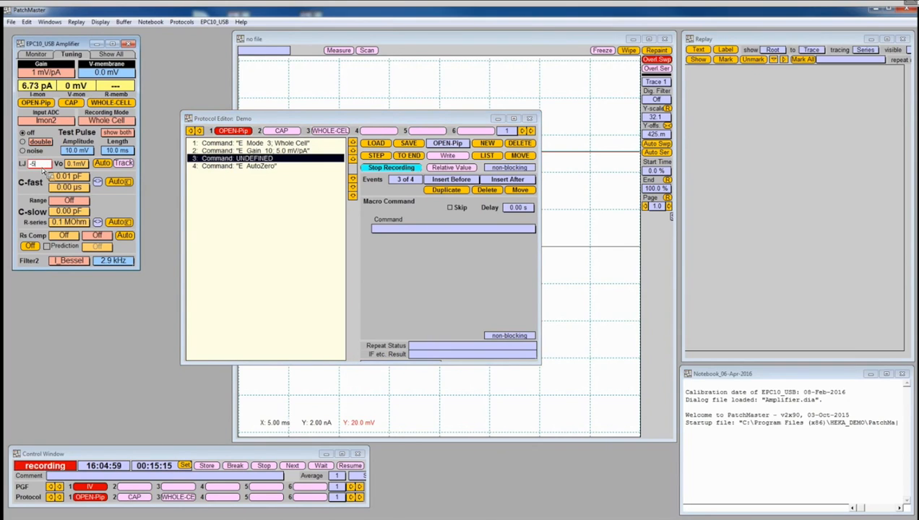
key(Return)
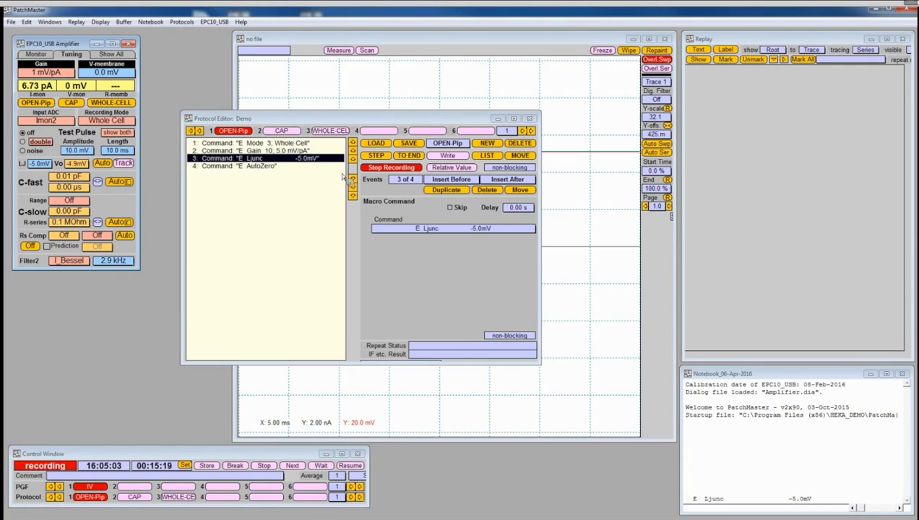
click(376, 175)
click(375, 171)
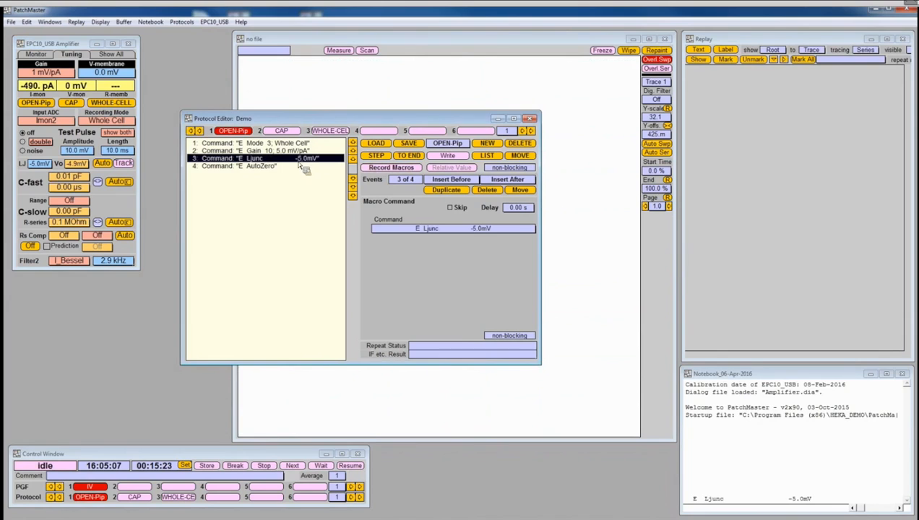
Step: Set the amplifier's liquid junction potential (LJ) back to 0 mV outside of macro recording
click(40, 164)
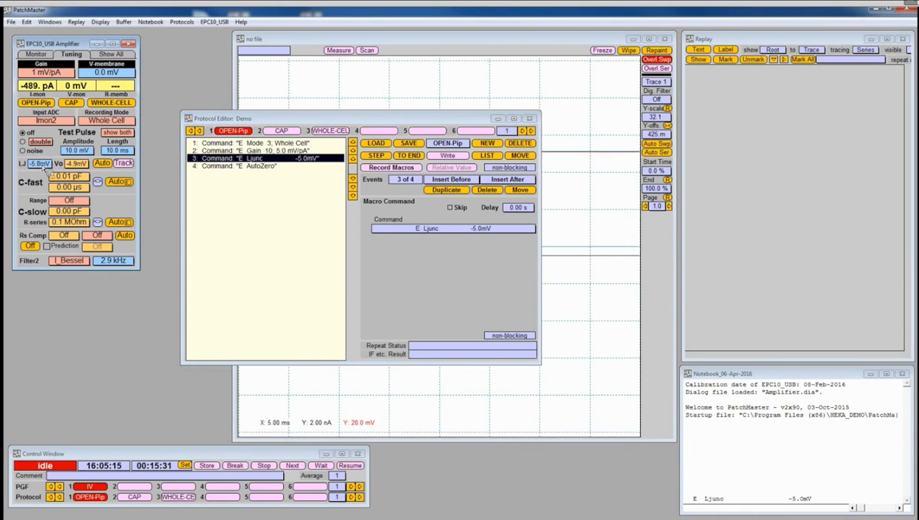
text(0)
key(Return)
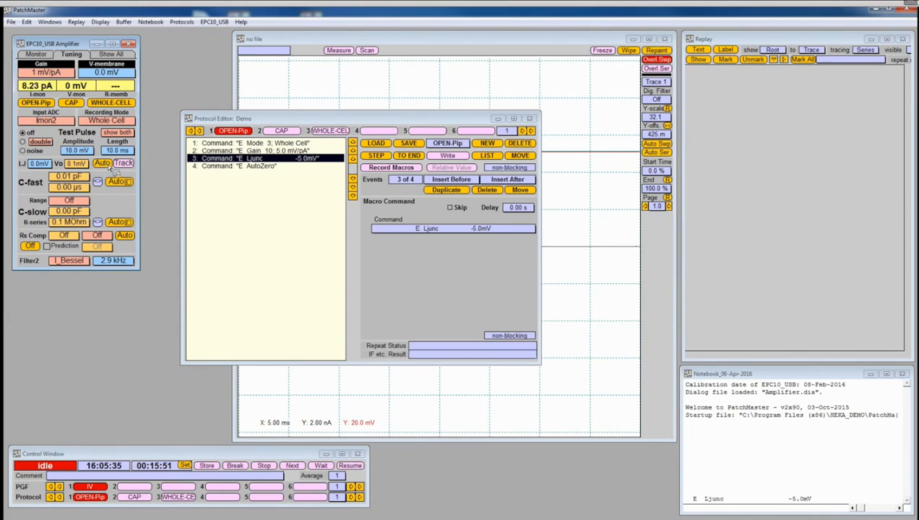
Step: Insert an empty macro command after the AutoZero event of the OPEN-Pip protocol
click(214, 168)
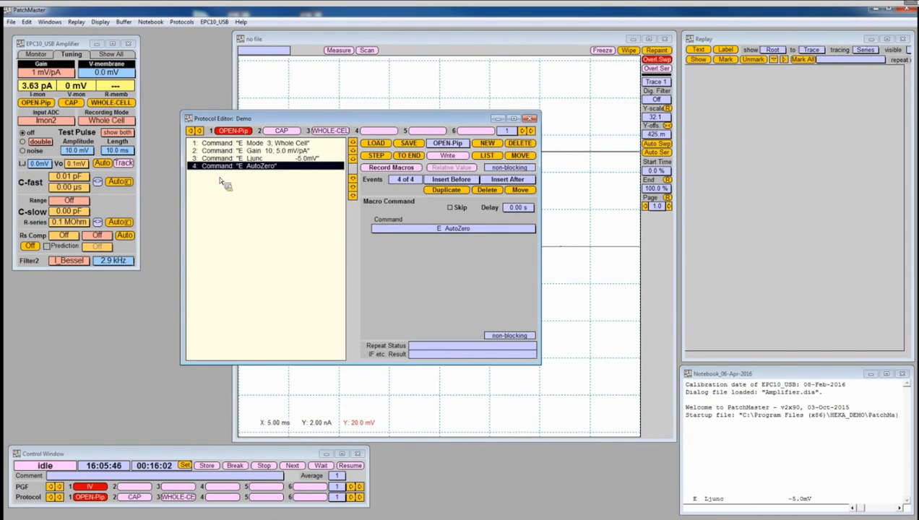
click(513, 180)
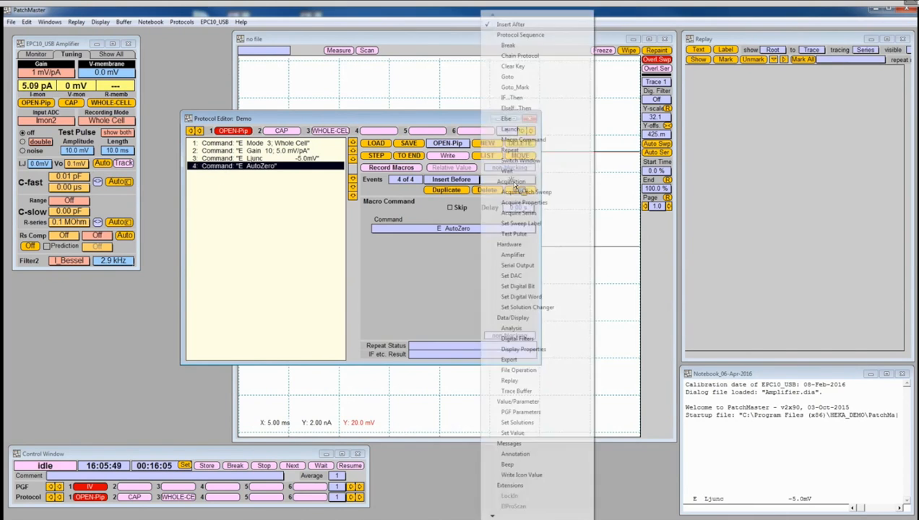
click(515, 141)
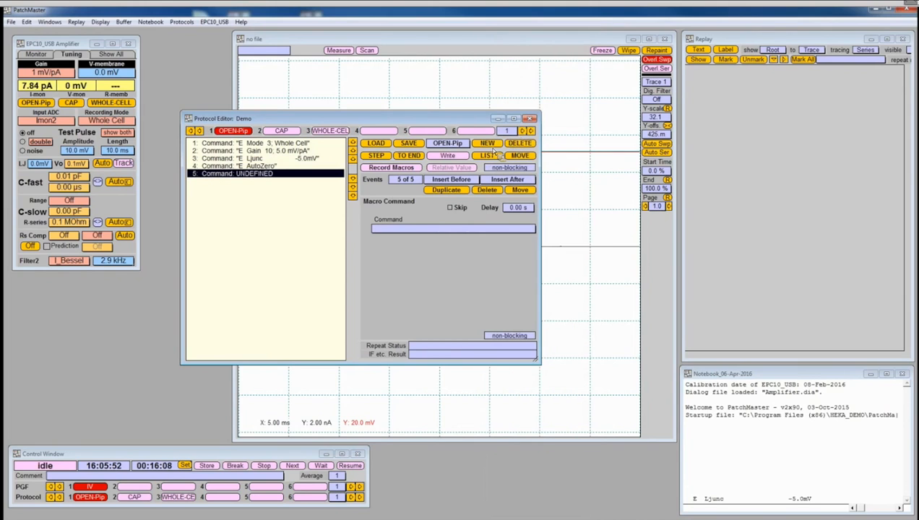
Step: Record switching the test pulse to single pulse with an amplitude of -10 mV into the new OPEN-Pip event
click(397, 168)
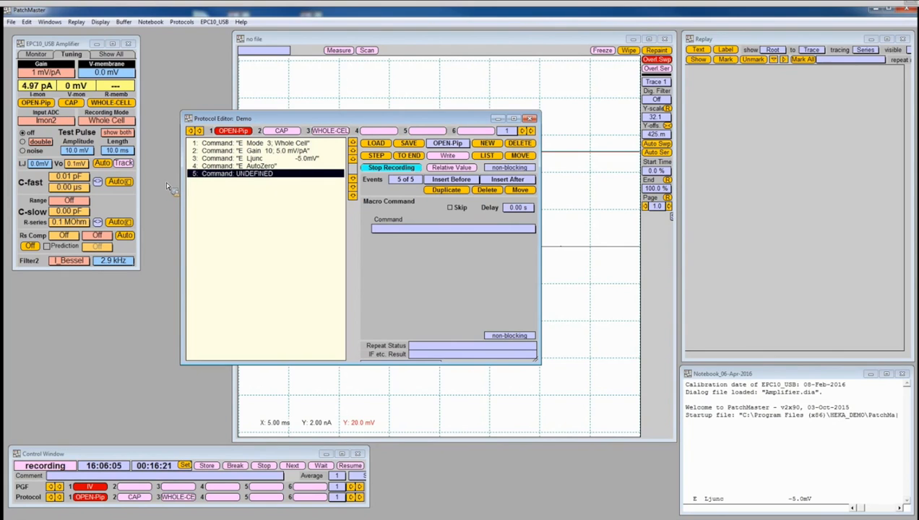
click(42, 143)
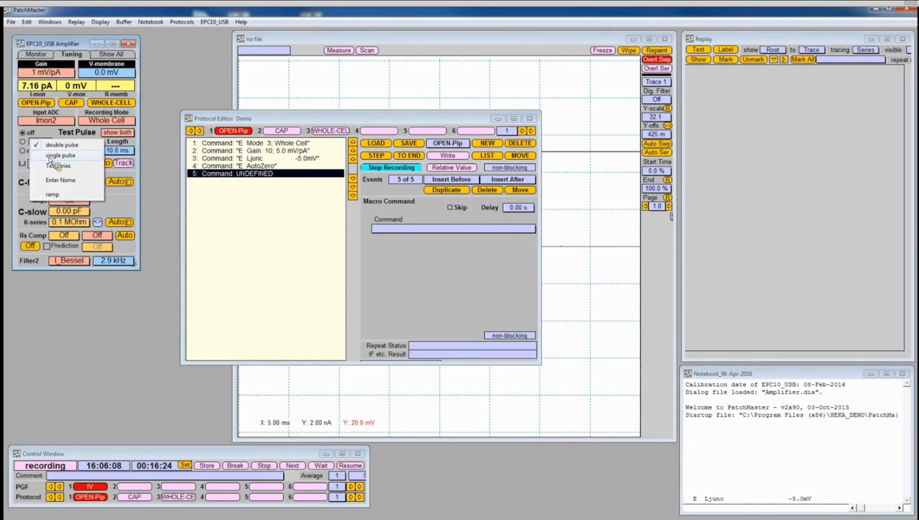
click(52, 155)
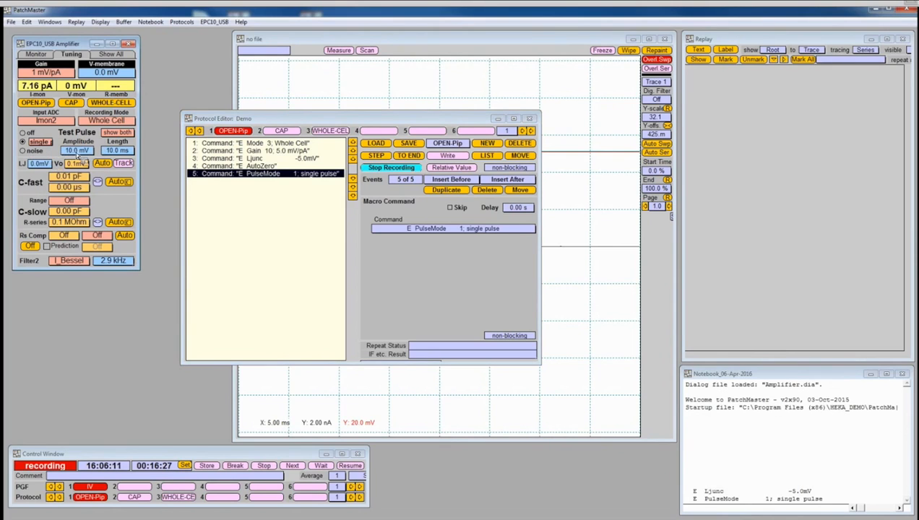
click(76, 150)
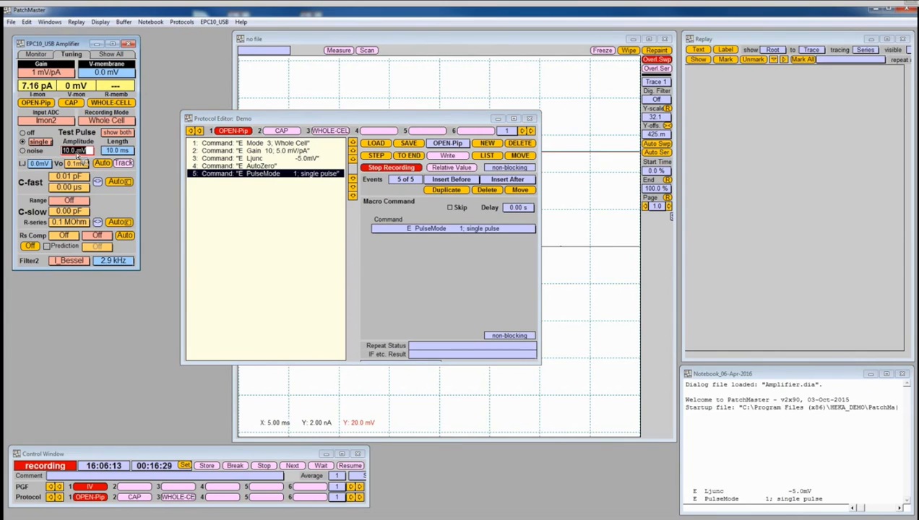
text(-10)
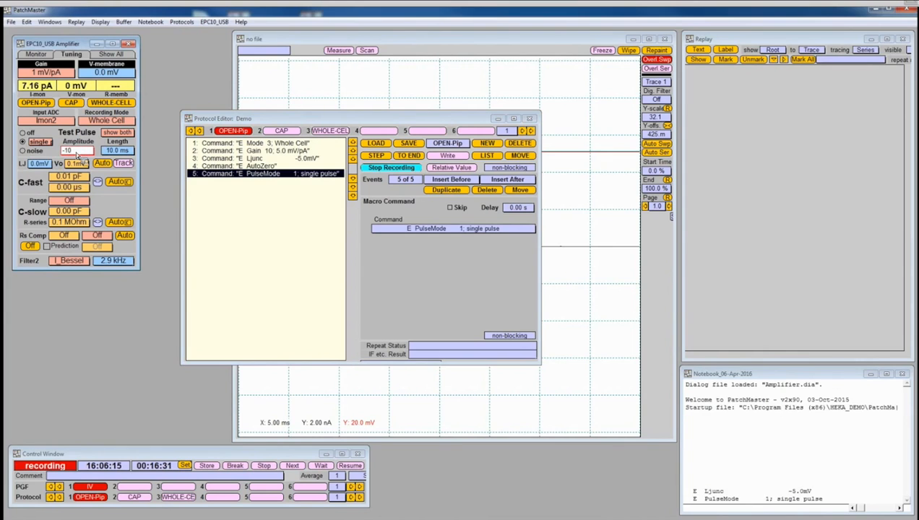
key(Return)
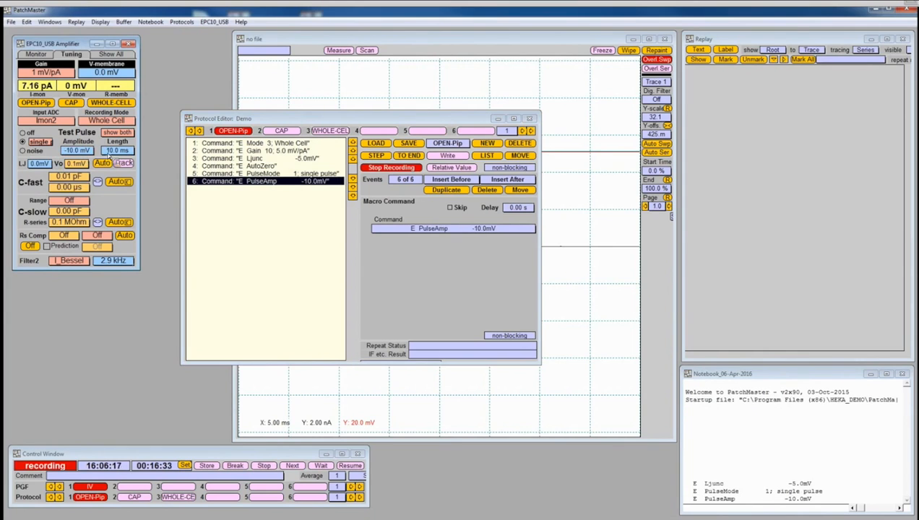
Step: Record a test pulse length of 20 ms and showing only the current trace, and end the macro recording
click(116, 151)
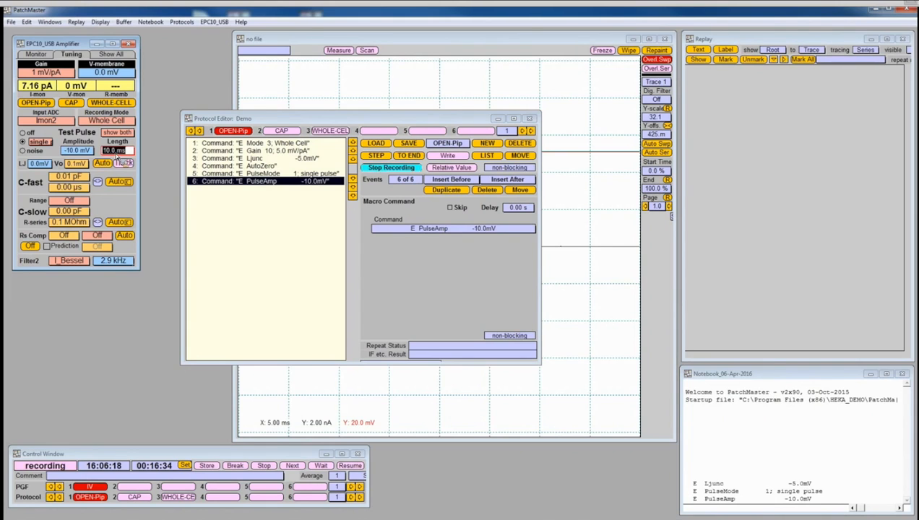
text(20)
key(Return)
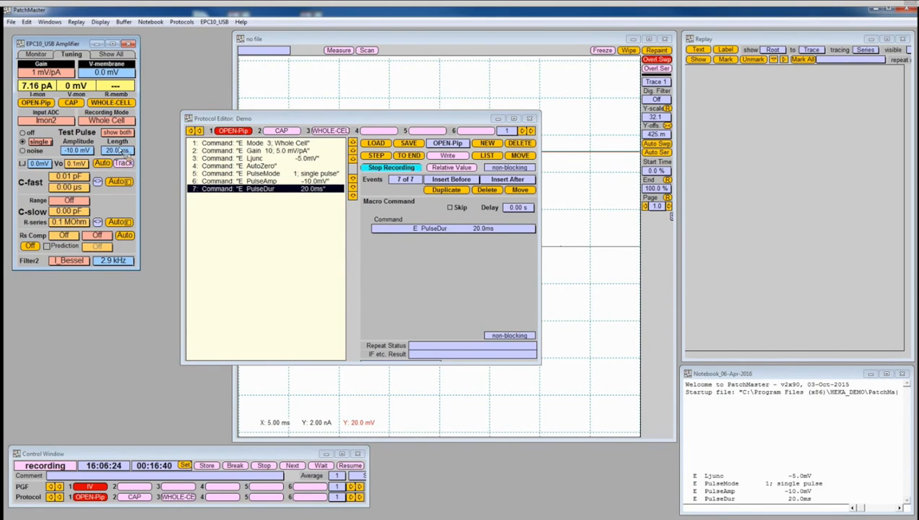
click(123, 134)
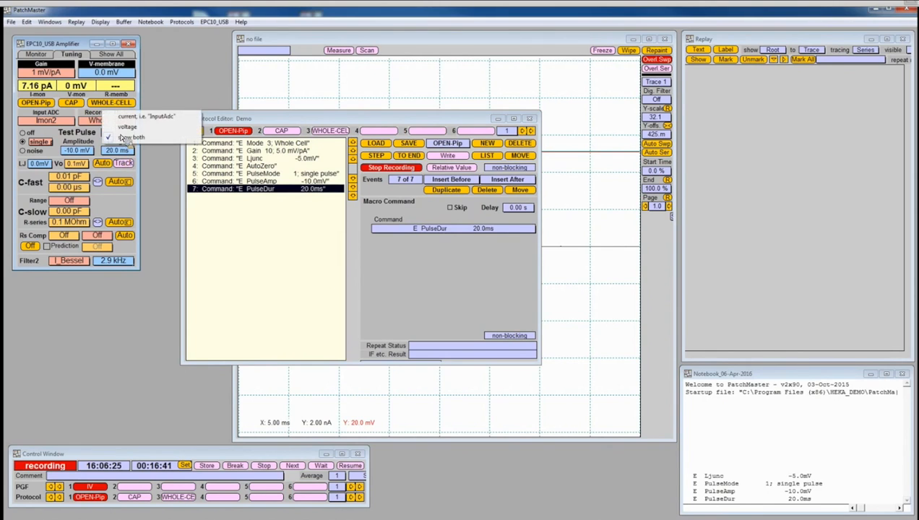
click(126, 118)
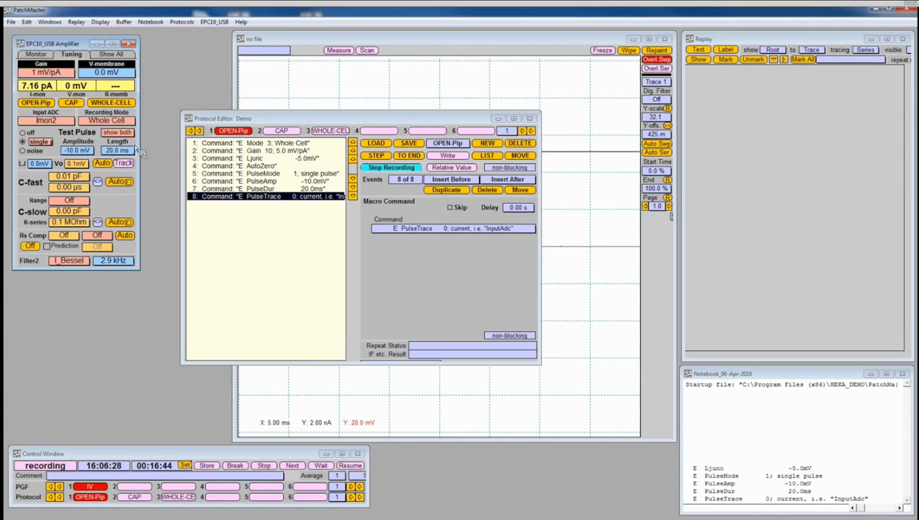
click(377, 169)
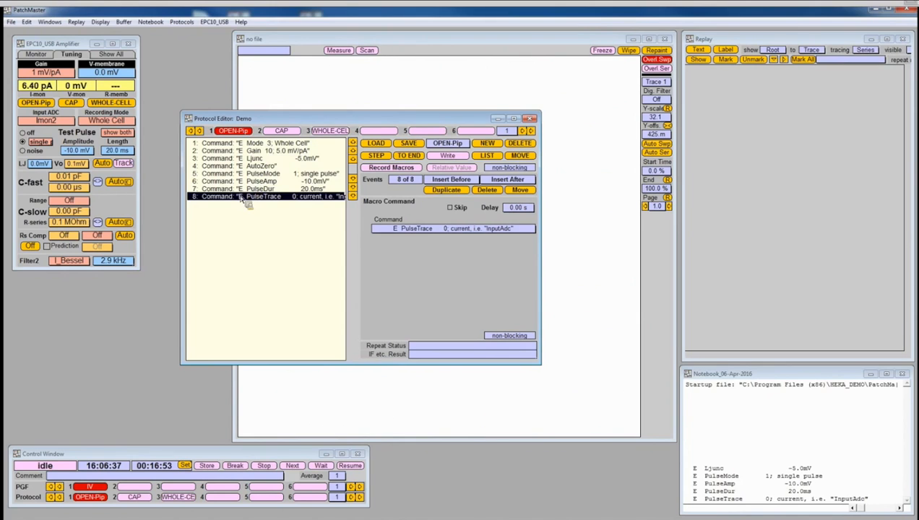
Step: Outside of macro recording, set the test pulse to show both traces and its length back to 10 ms
click(117, 133)
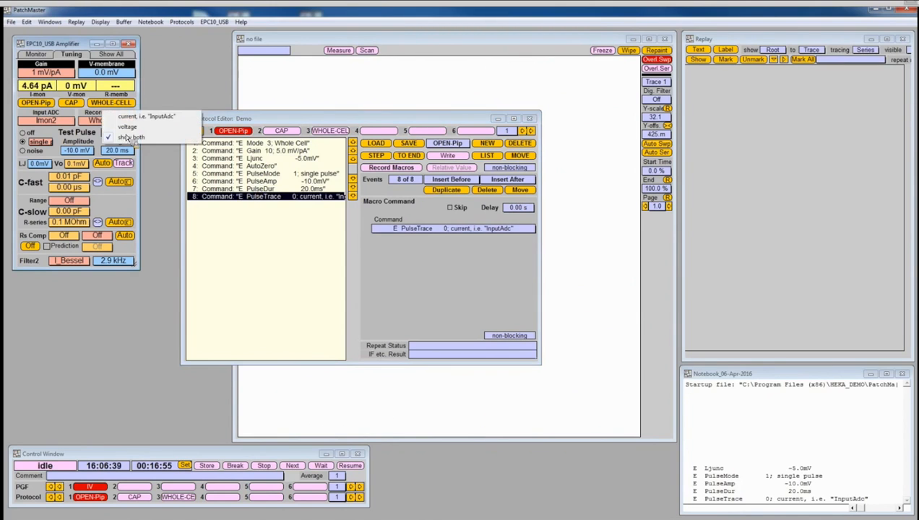
click(128, 137)
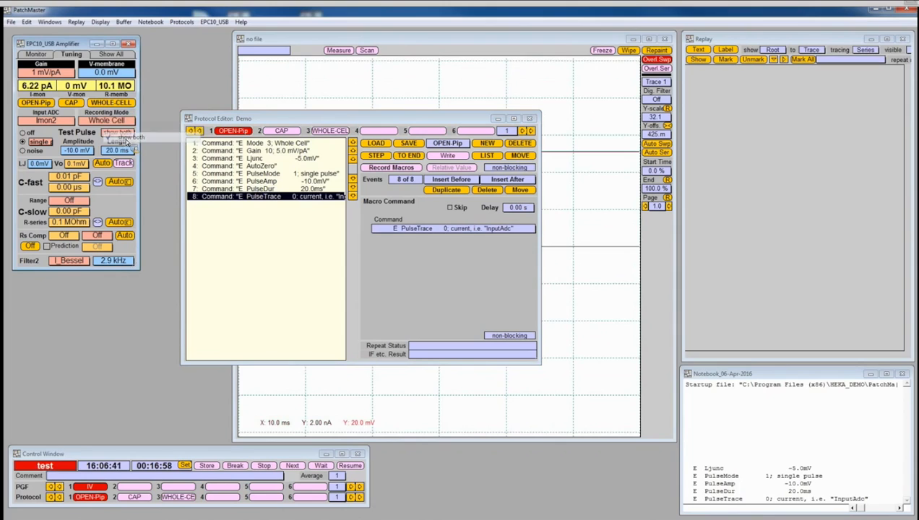
click(116, 149)
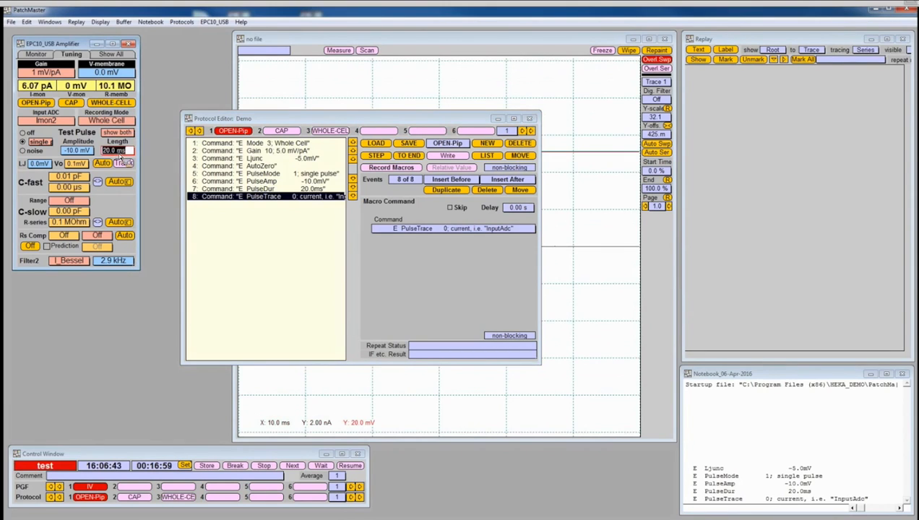
text(10)
key(Return)
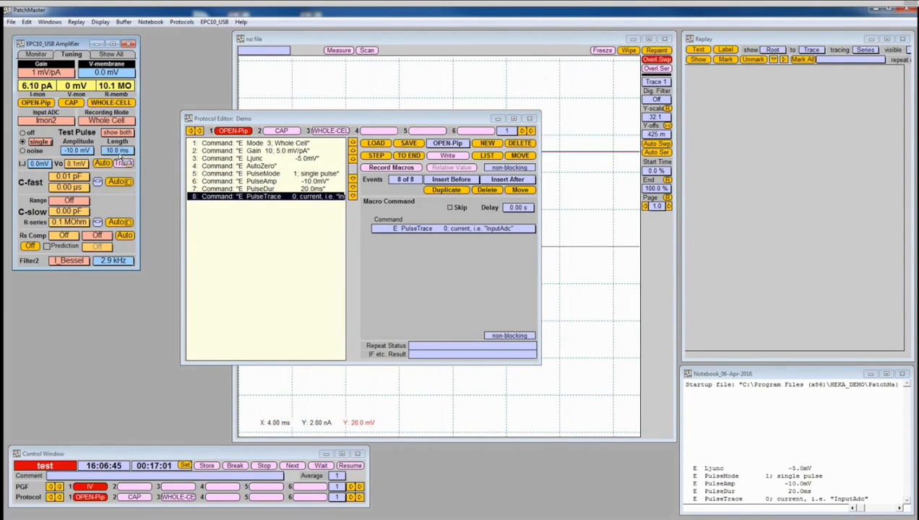
Step: Set the test pulse amplitude back to 10 mV and return to the double pulse mode with the test pulse off
double_click(80, 152)
text(10)
key(Return)
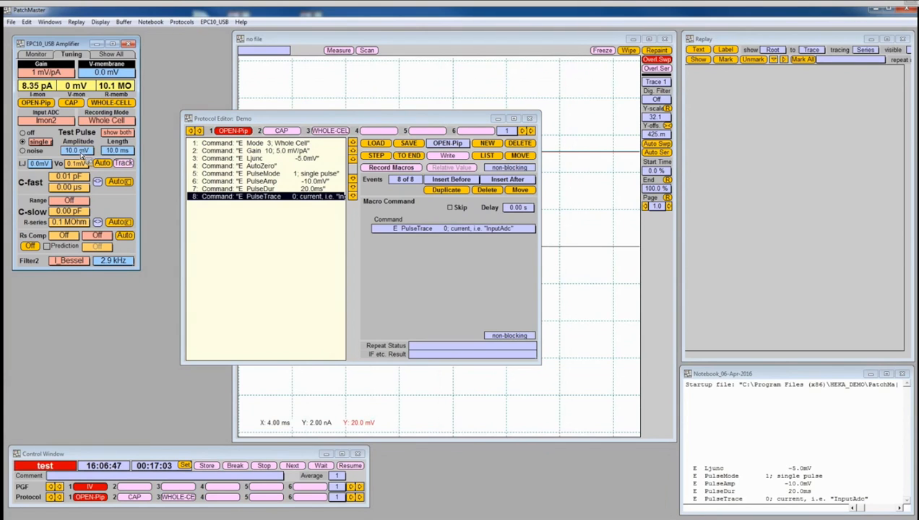
click(45, 143)
click(59, 136)
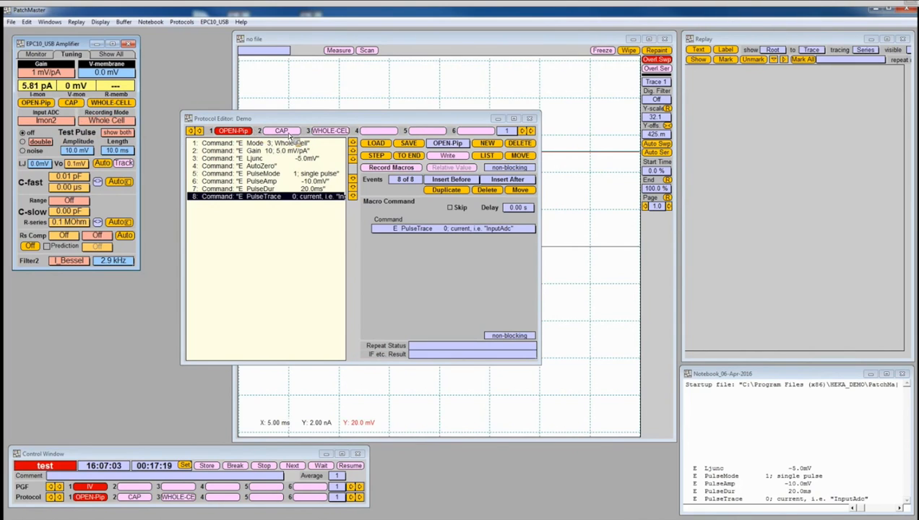
Step: Open the CAP protocol and insert an empty macro command after its AutoCFast event
click(286, 133)
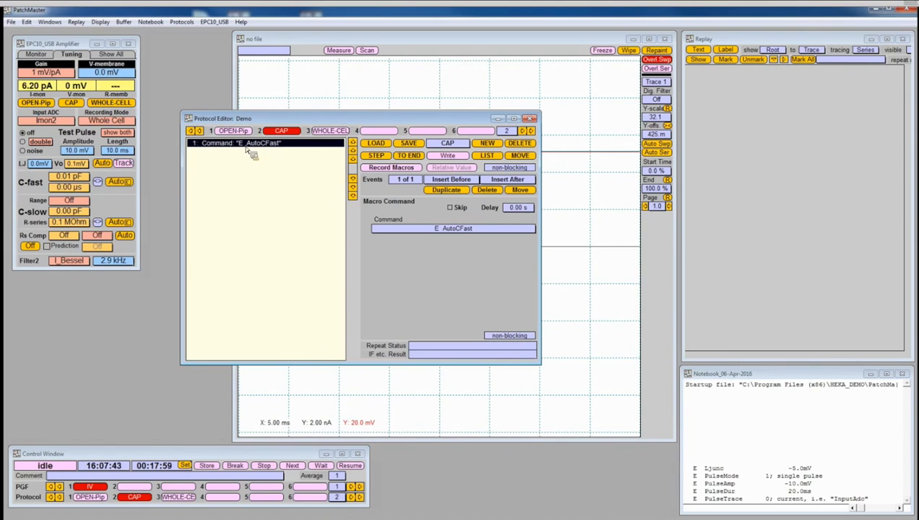
click(508, 181)
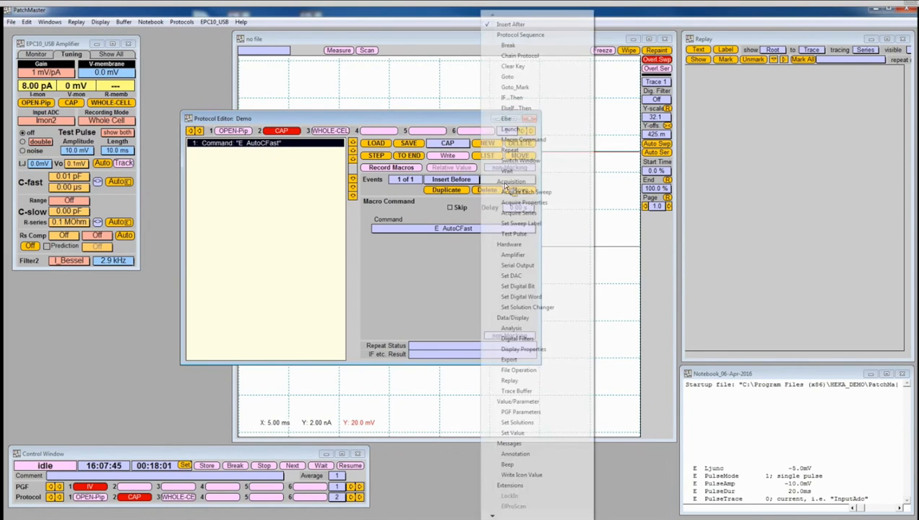
click(520, 140)
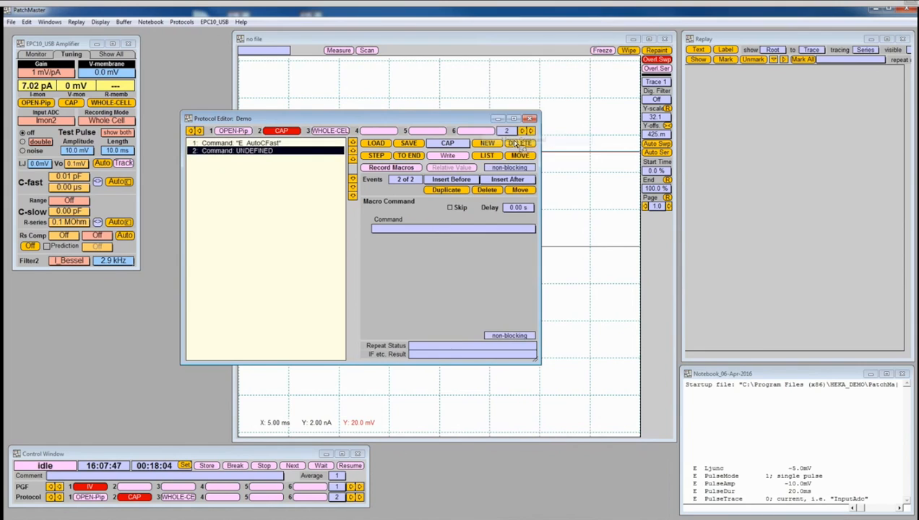
Step: Record setting the membrane potential (V-membrane) to -60 mV into the empty CAP event, and end the recording
click(381, 172)
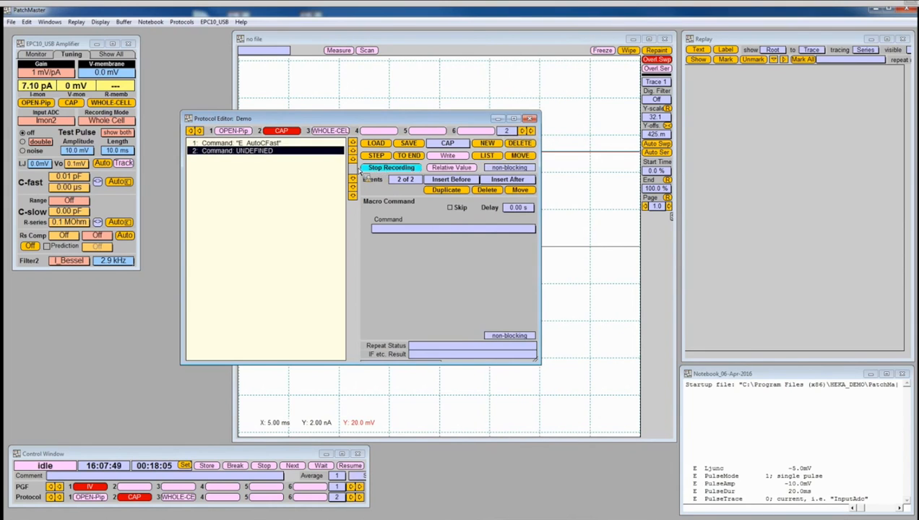
double_click(102, 74)
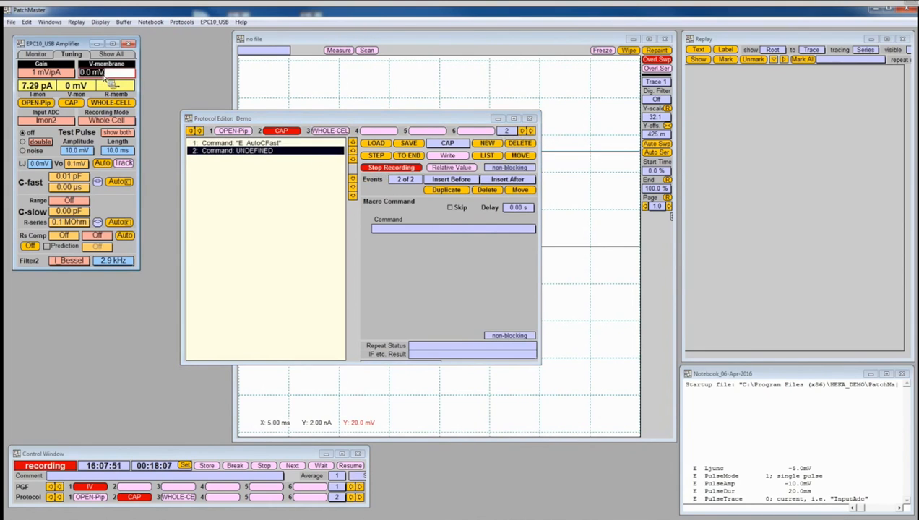
text(-60)
key(Return)
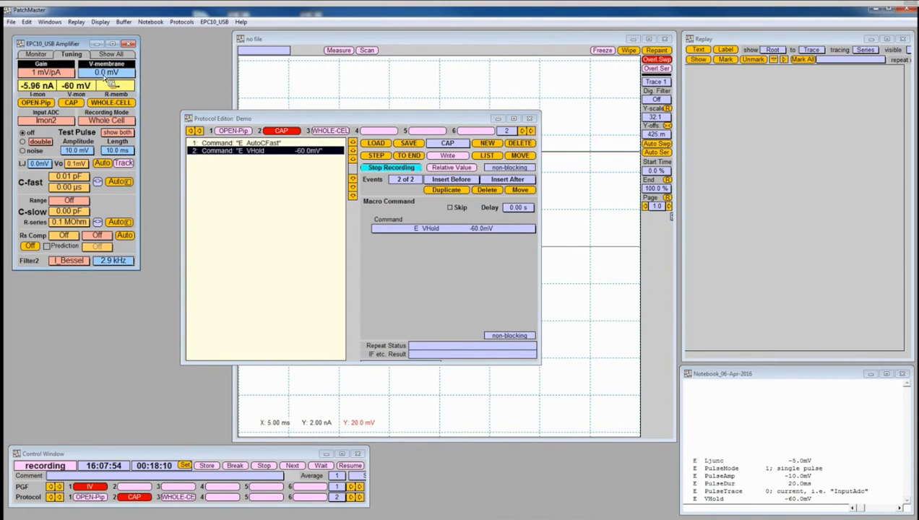
click(373, 168)
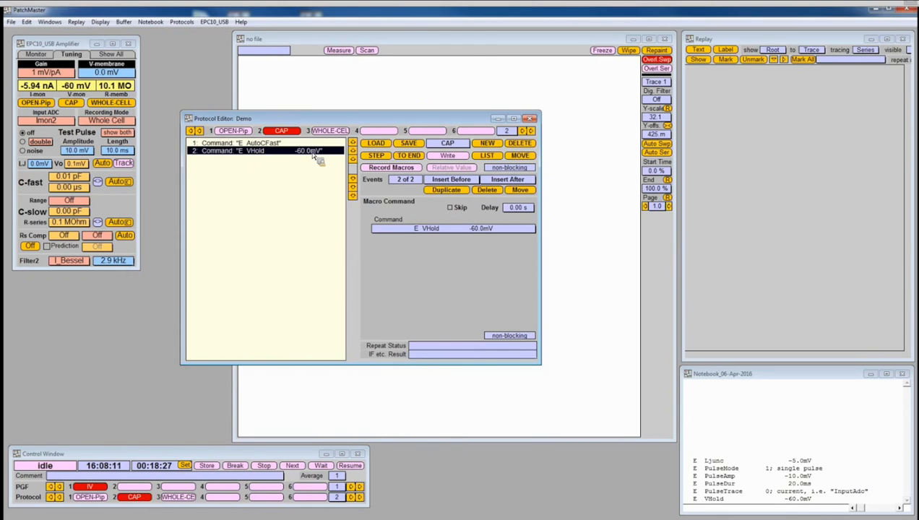
Step: Review the events of the WHOLE-CELL protocol and close the Protocol Editor
click(329, 132)
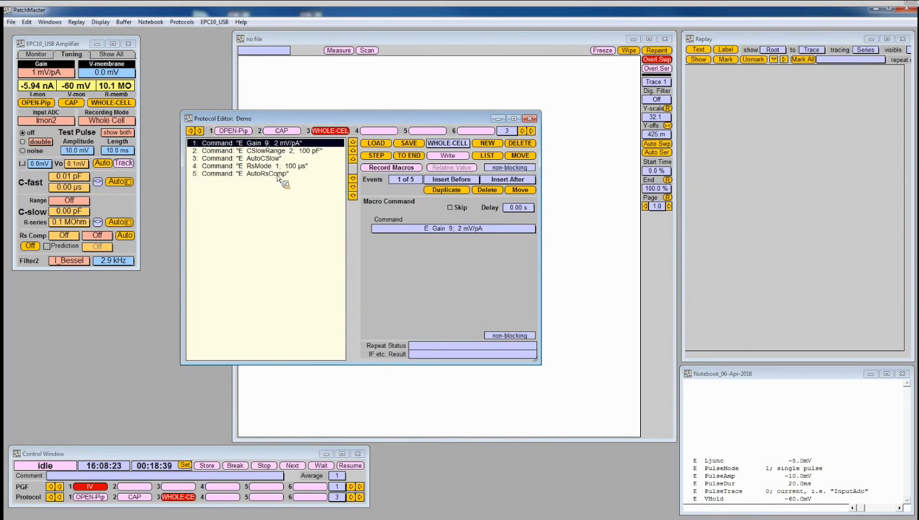
click(530, 119)
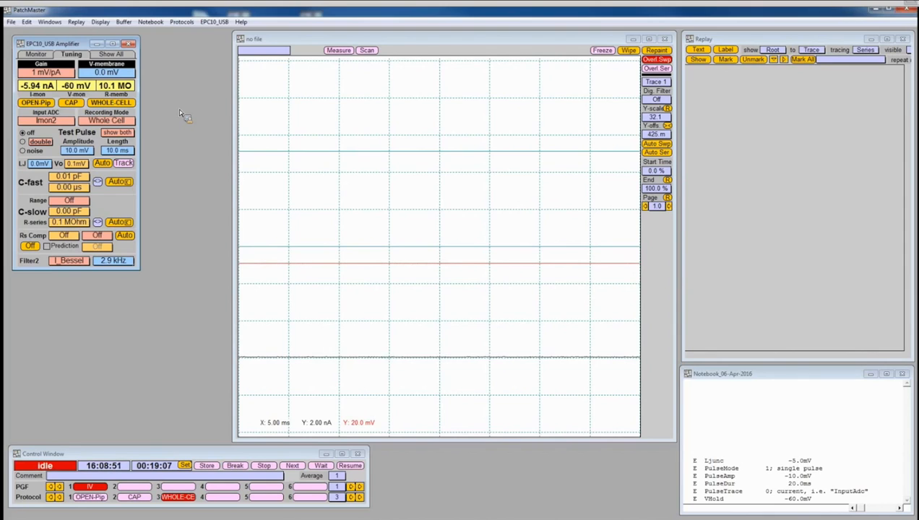
Step: Run the OPEN-Pip, CAP and WHOLE-CELL protocols one after another from the amplifier window
click(38, 103)
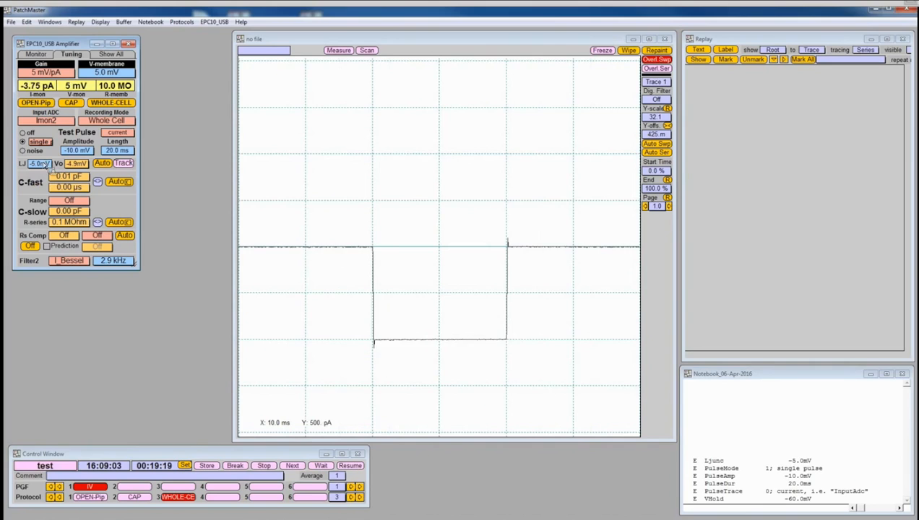
click(113, 180)
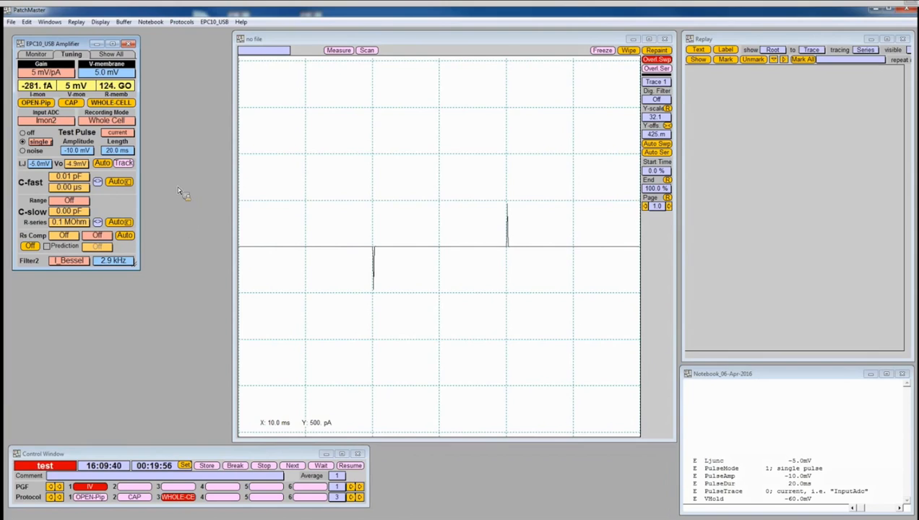
click(78, 104)
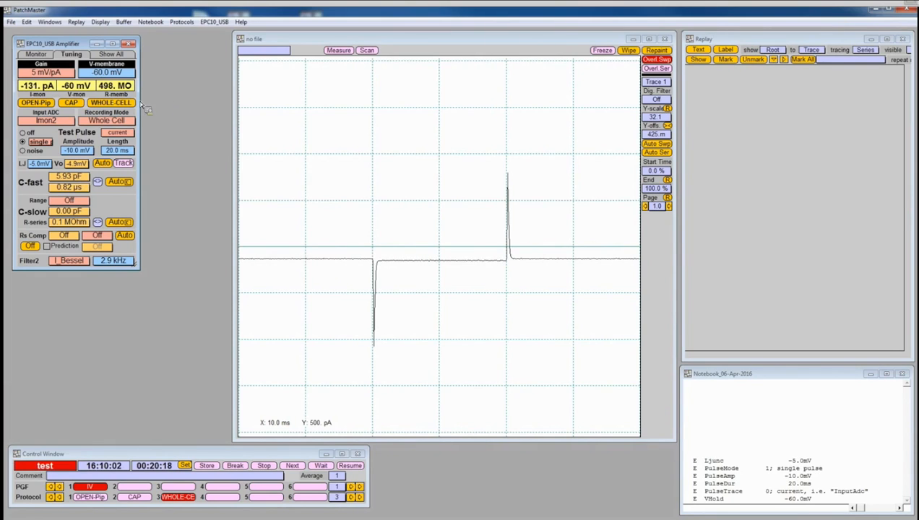
click(131, 103)
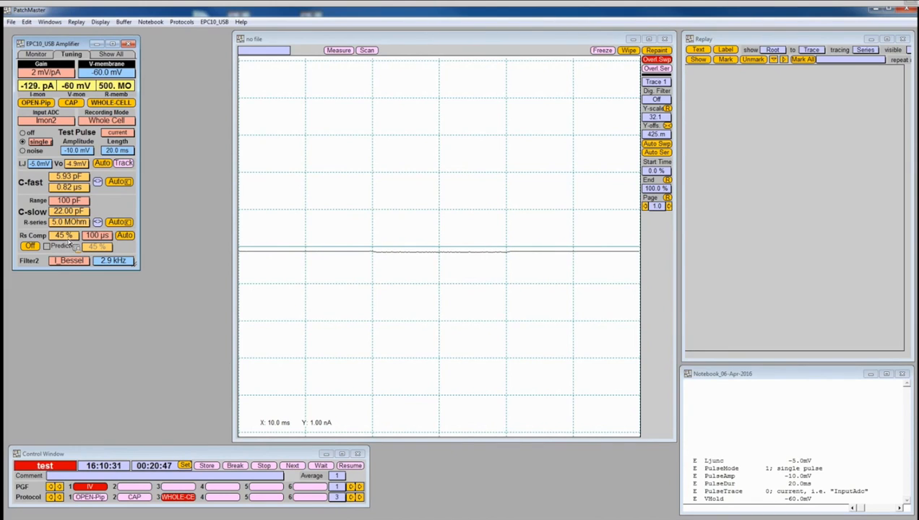
Step: Set the amplifier's series resistance compensation (Rs Comp) to 80 %
click(68, 239)
text(80)
key(Return)
Step: Create a new data file named 2016_04_06.dat in the Data folder
click(16, 22)
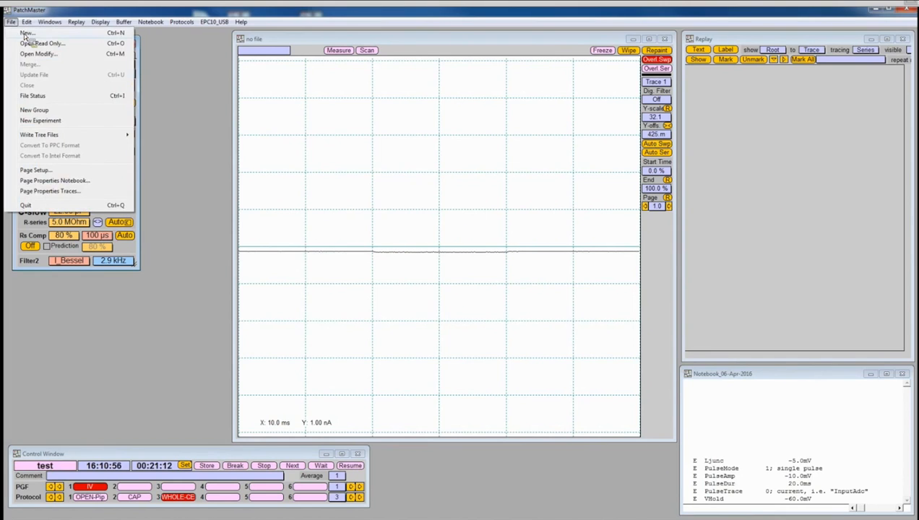
click(24, 34)
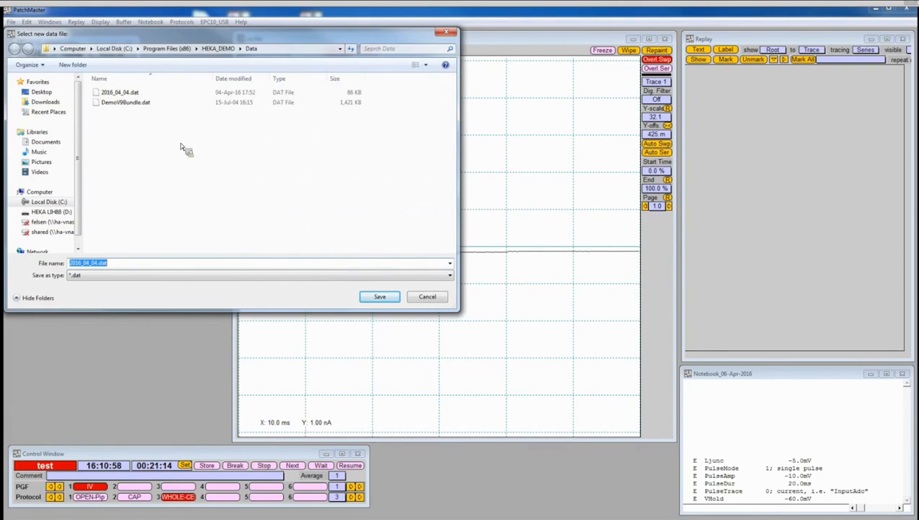
click(93, 265)
text(6)
key(Delete)
click(380, 298)
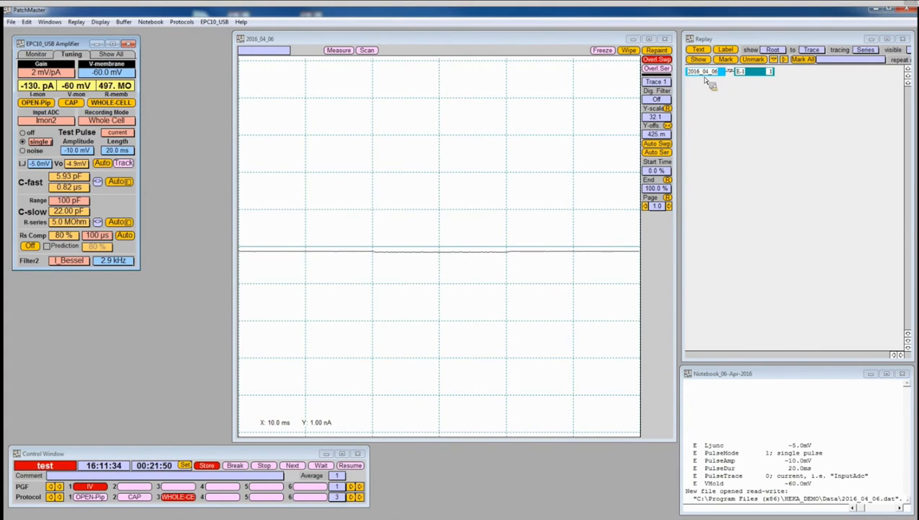
Step: Add the root text "demo recordings" to the 2016_04_06 data file, and reopen it once to check the entry
click(758, 74)
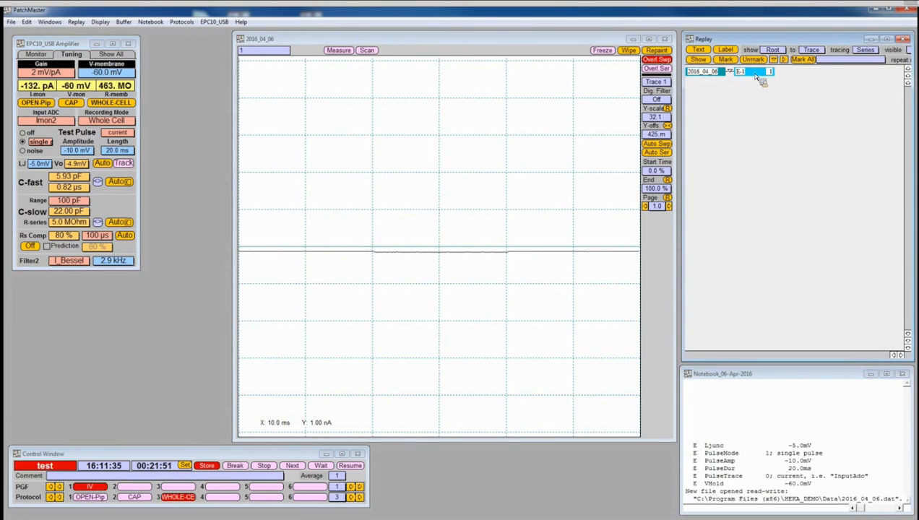
click(723, 73)
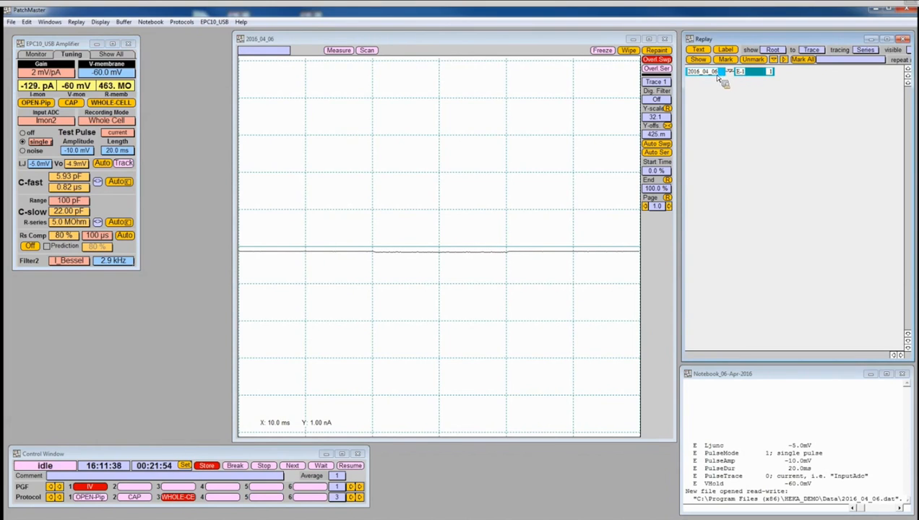
click(701, 50)
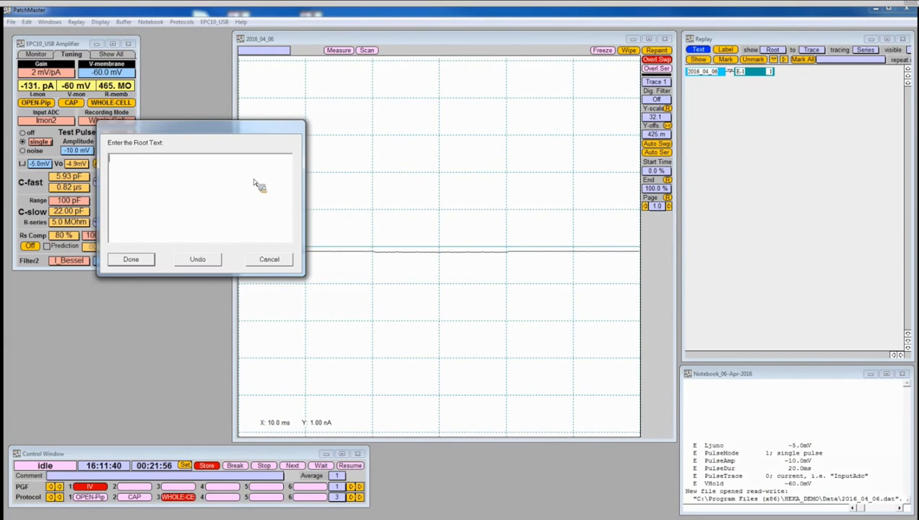
text(demo recordings)
click(151, 265)
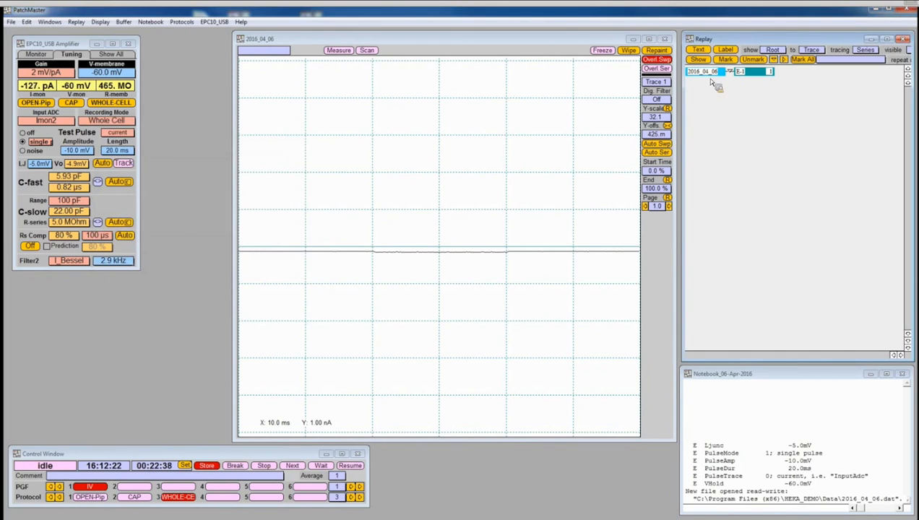
click(698, 51)
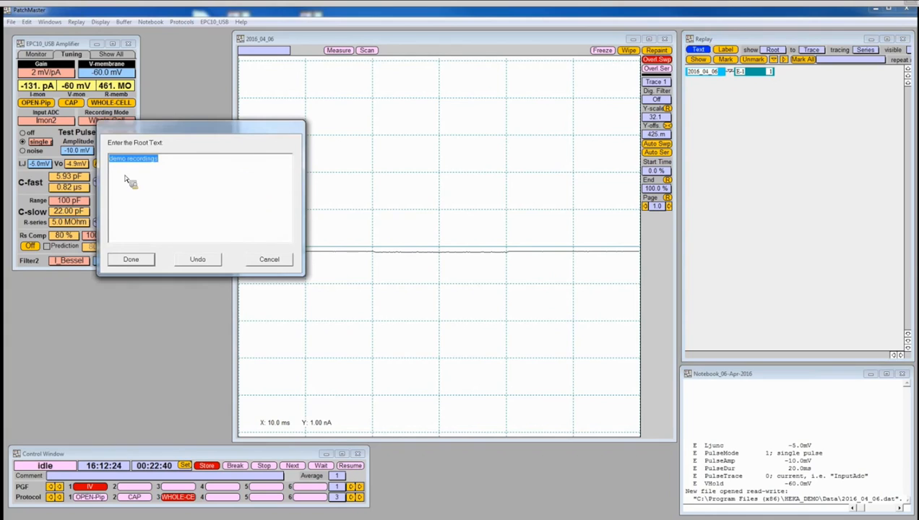
click(269, 262)
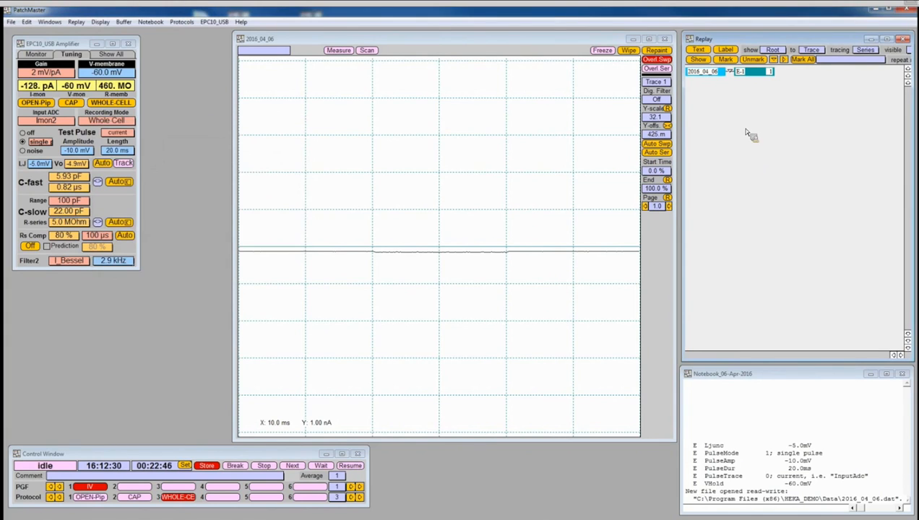
Step: Label the experiment group MC-10 and give it the group text "model cell of the EPC10_USB"
click(759, 75)
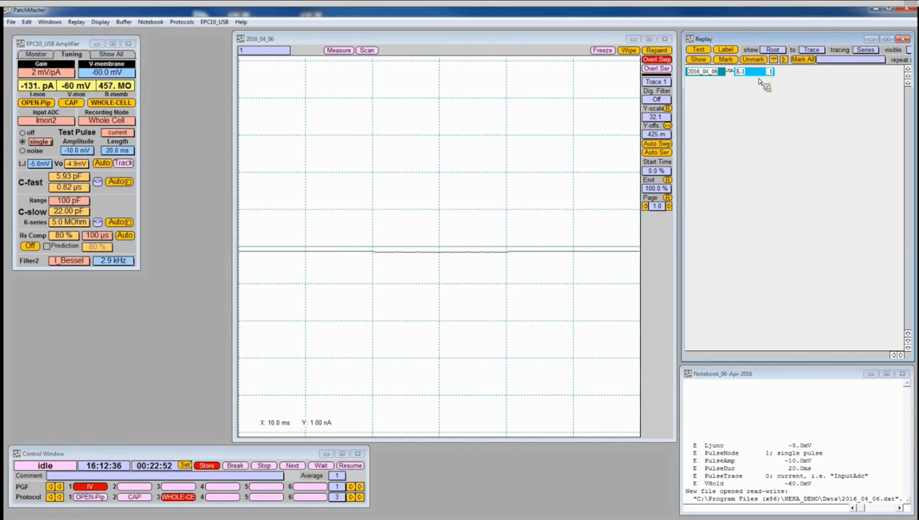
click(731, 51)
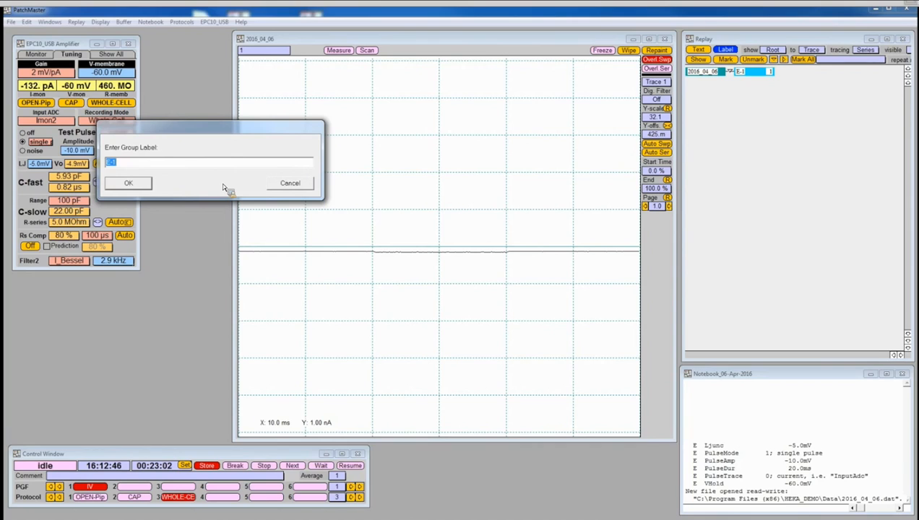
text(MC-10)
click(128, 184)
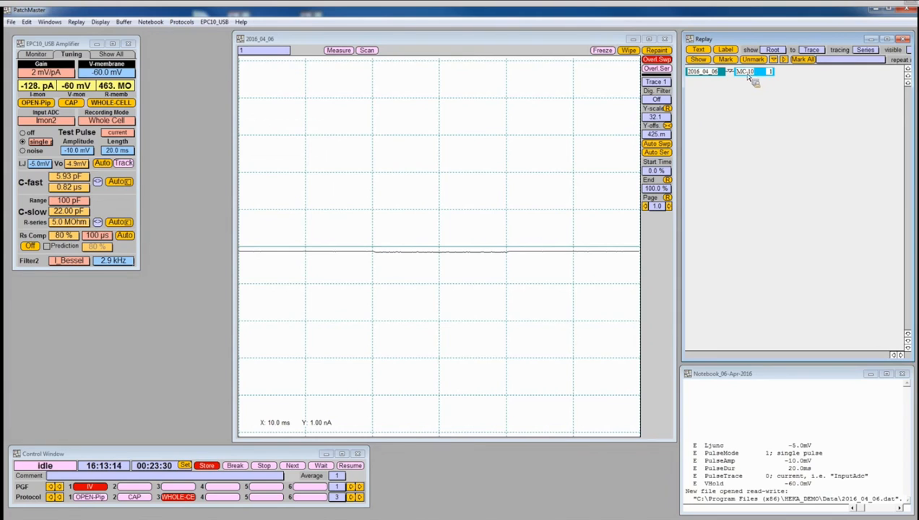
click(699, 51)
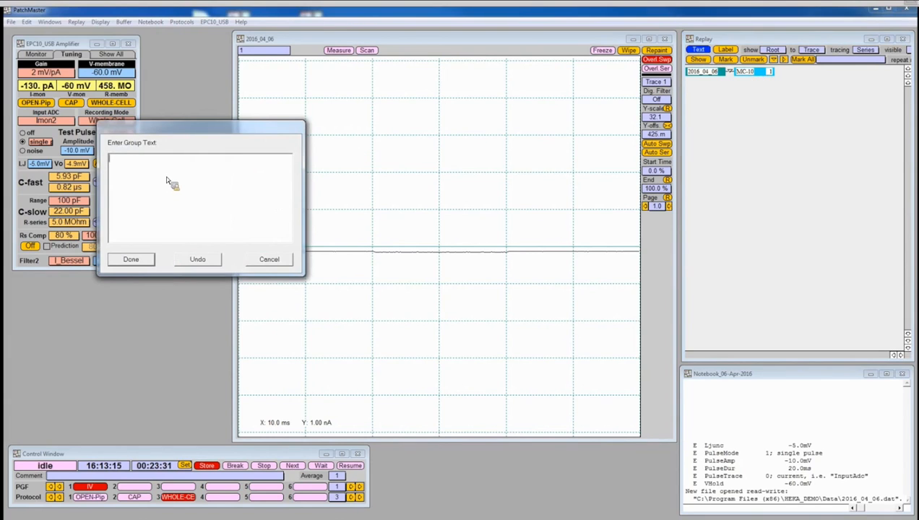
text(model cell of the EPC10_USB)
click(119, 260)
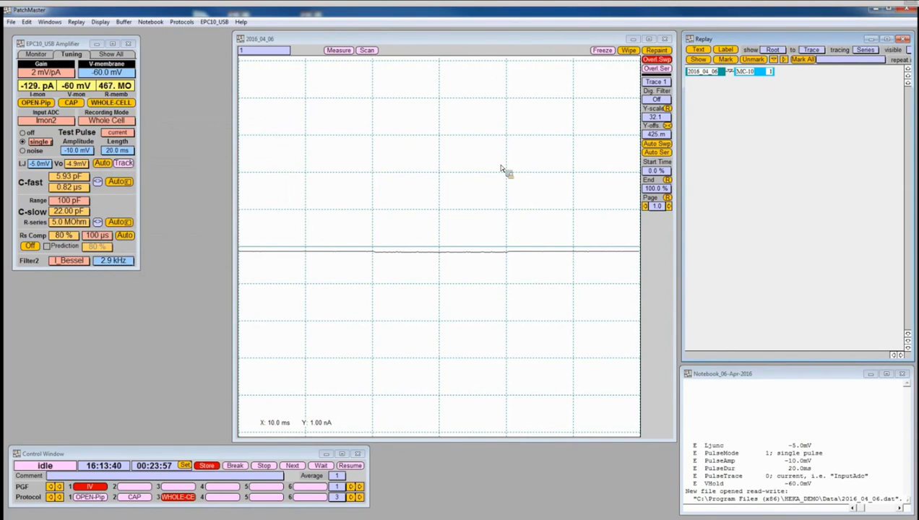
Step: Open the Pulse Generator and set the IV sequence's number of sweeps to 12
click(479, 42)
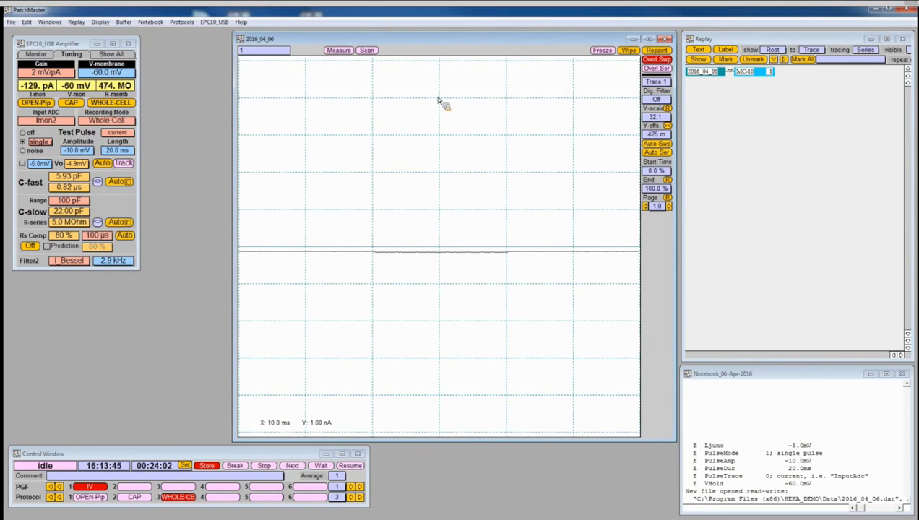
key(F9)
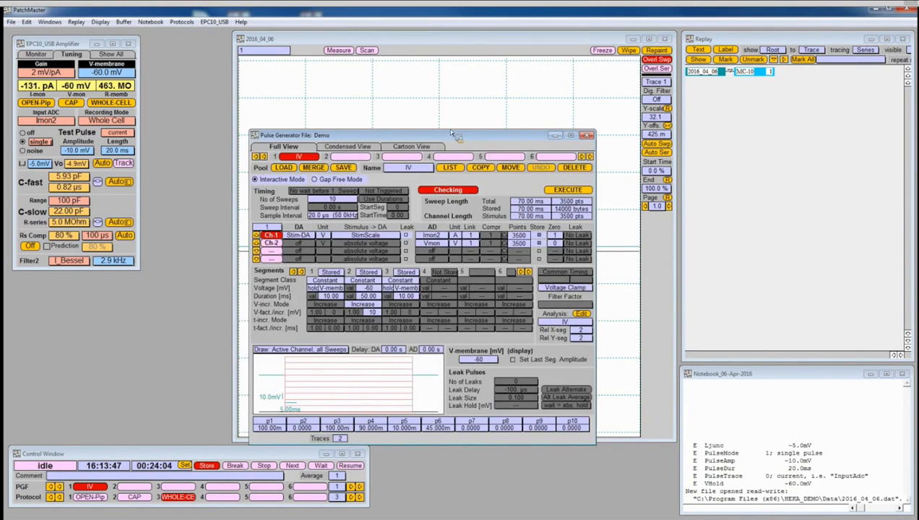
drag(447, 136, 451, 95)
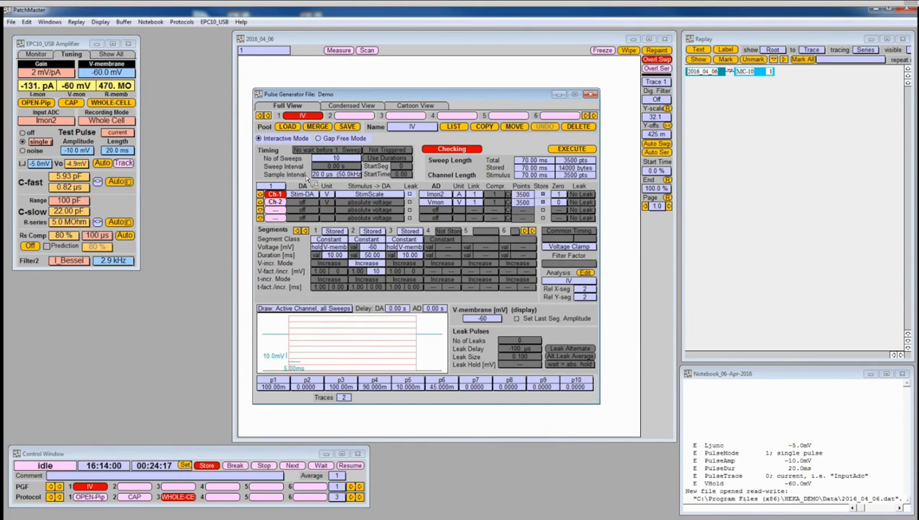
click(345, 165)
text(12)
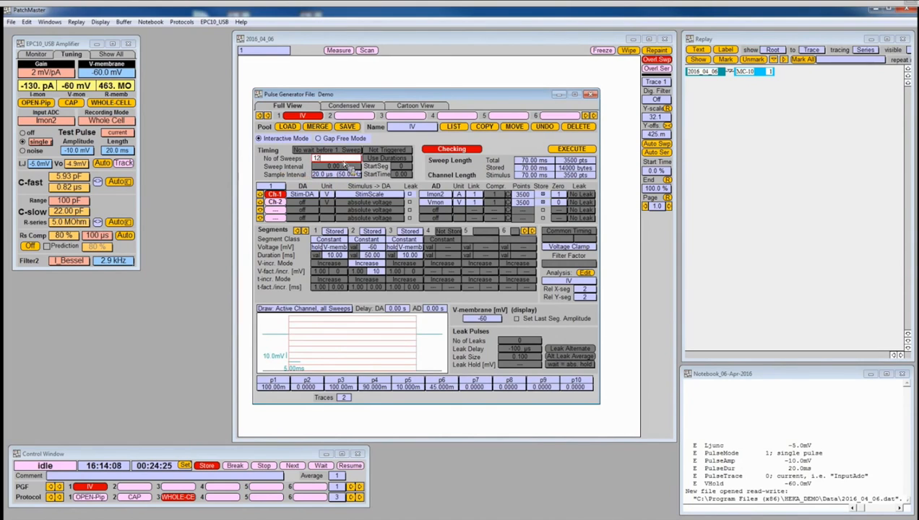
key(Return)
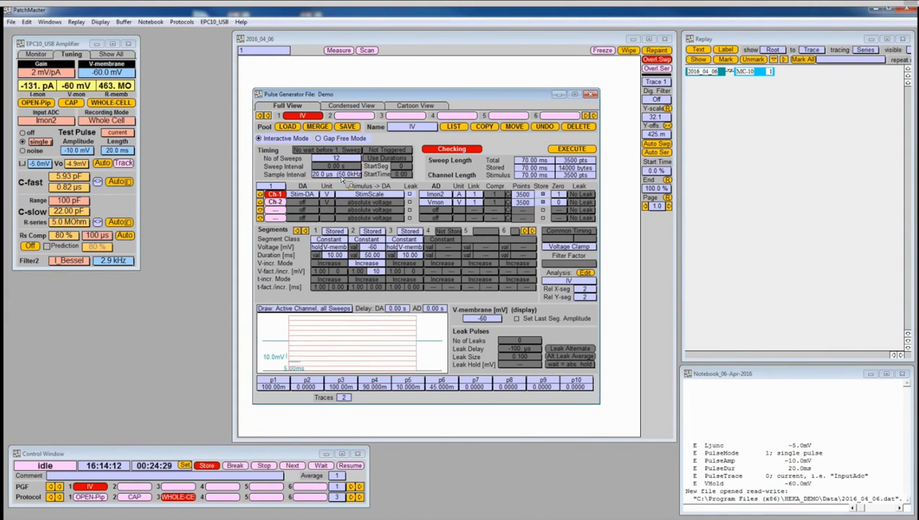
Step: Set the IV sequence's sample interval to 5.00 µs (200 kHz)
click(346, 175)
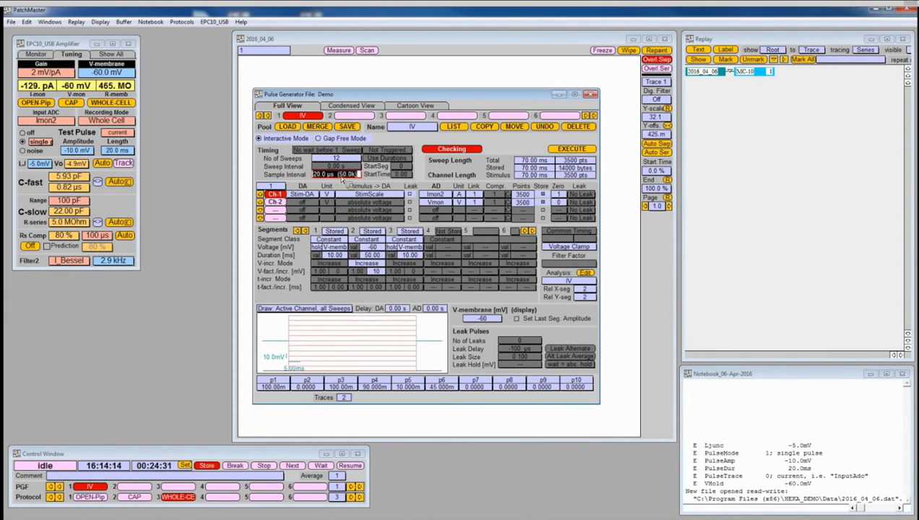
click(359, 176)
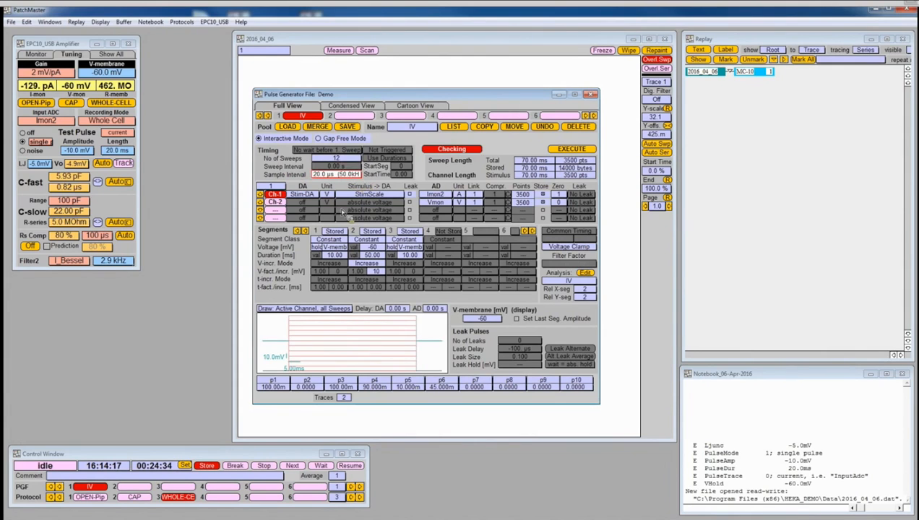
click(339, 208)
click(343, 177)
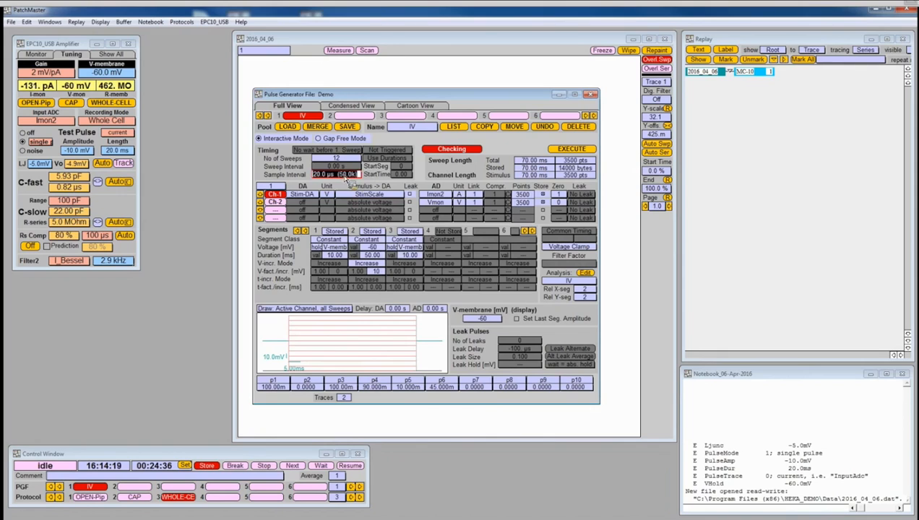
drag(352, 175, 360, 176)
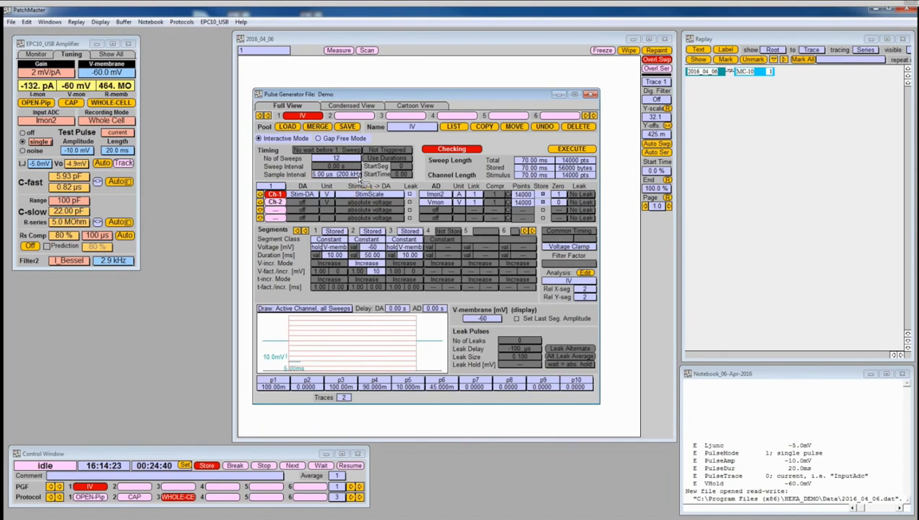
Step: Set the IV sequence's sample interval to 100 µs (10.0 kHz)
double_click(359, 176)
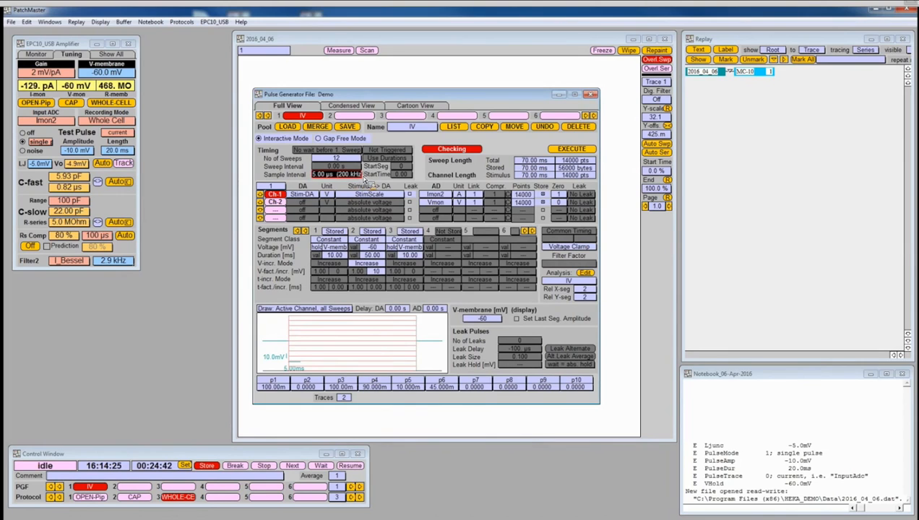
text(35)
scroll(364, 179, up, 5)
scroll(367, 183, up, 2)
key(Return)
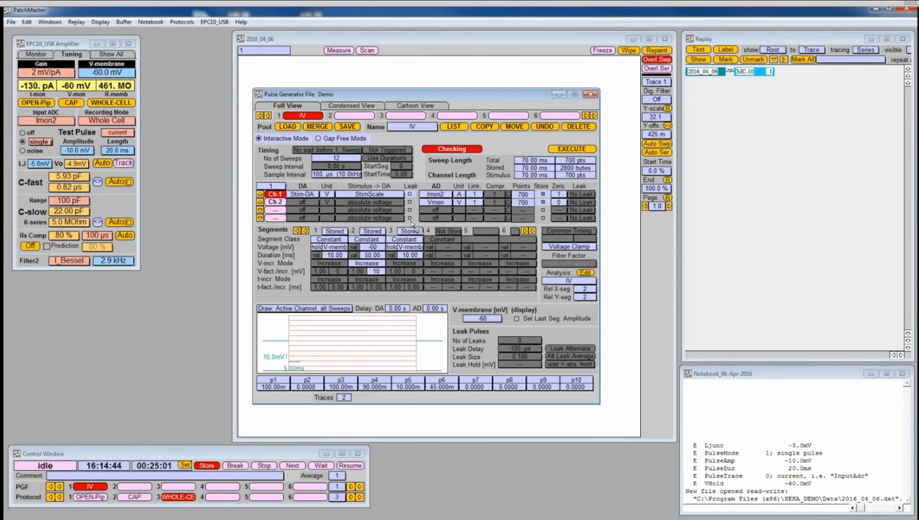
Step: Keep Stim-DA as the output of Ch-1 and switch the AD input of Ch-2 to off
click(309, 199)
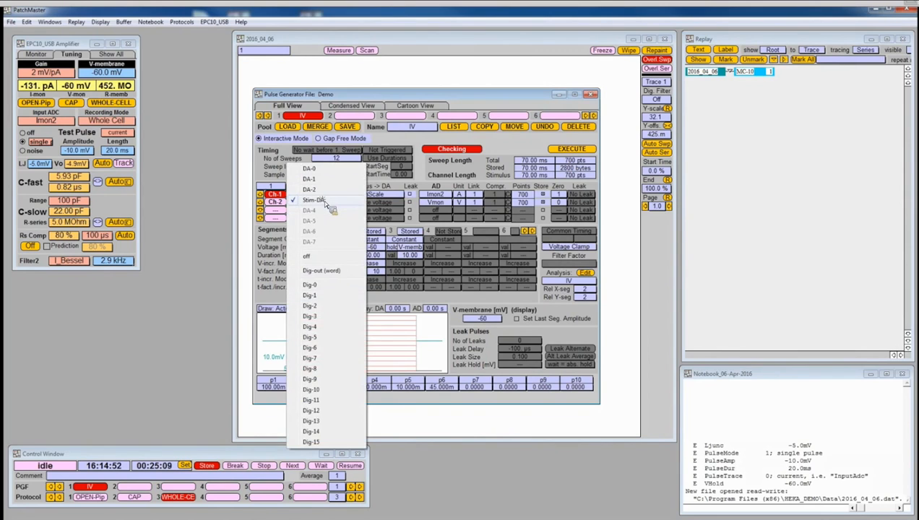
click(325, 201)
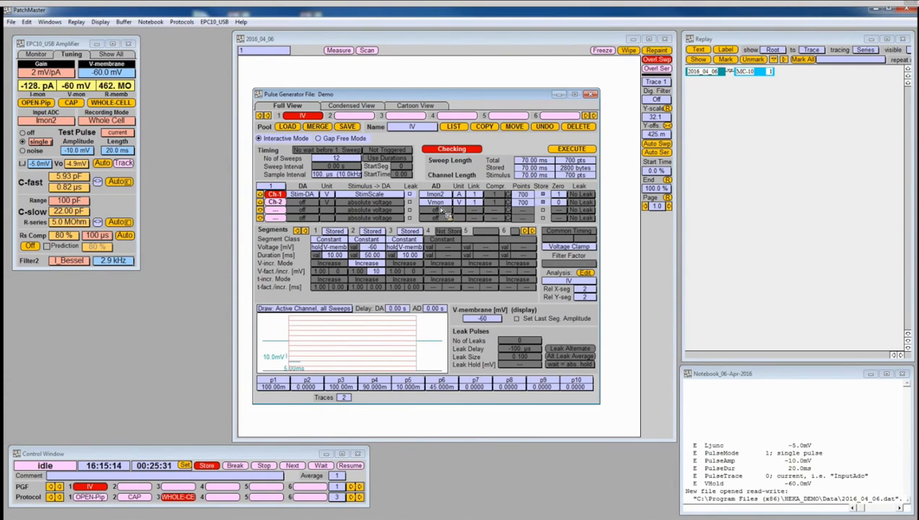
click(441, 217)
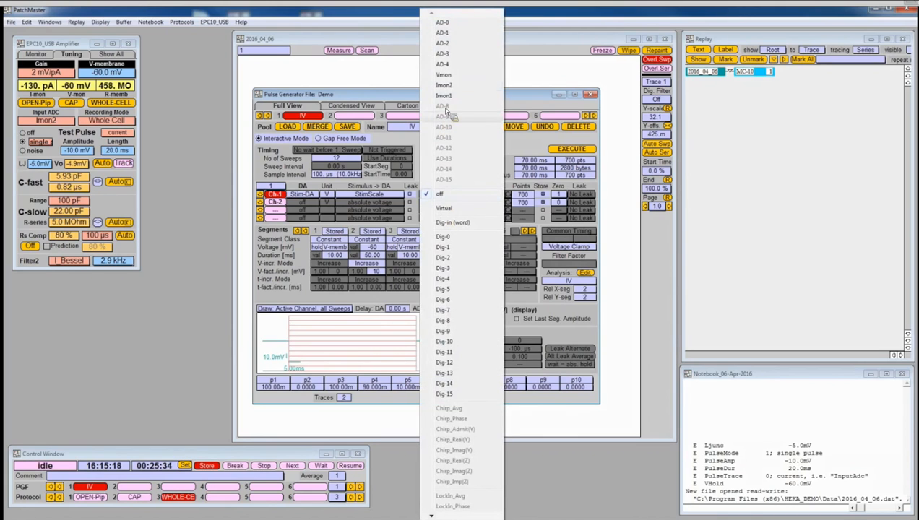
key(Escape)
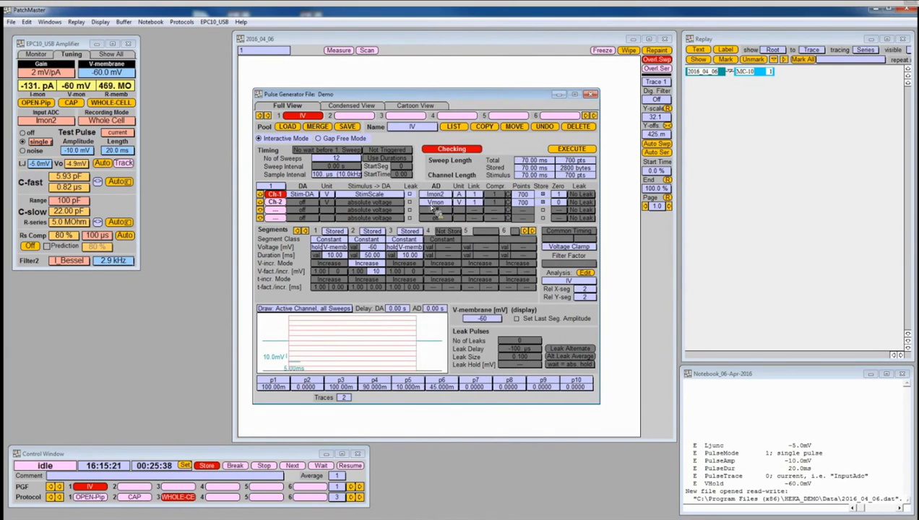
click(440, 209)
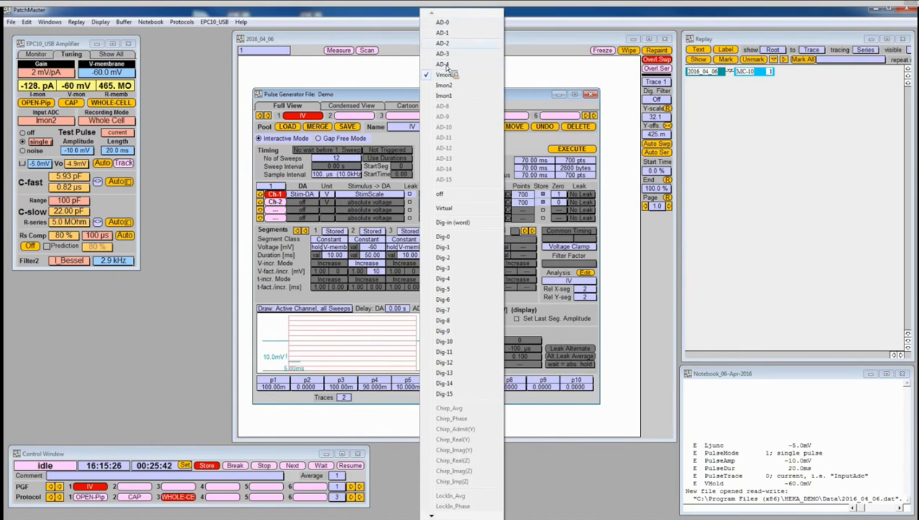
click(443, 195)
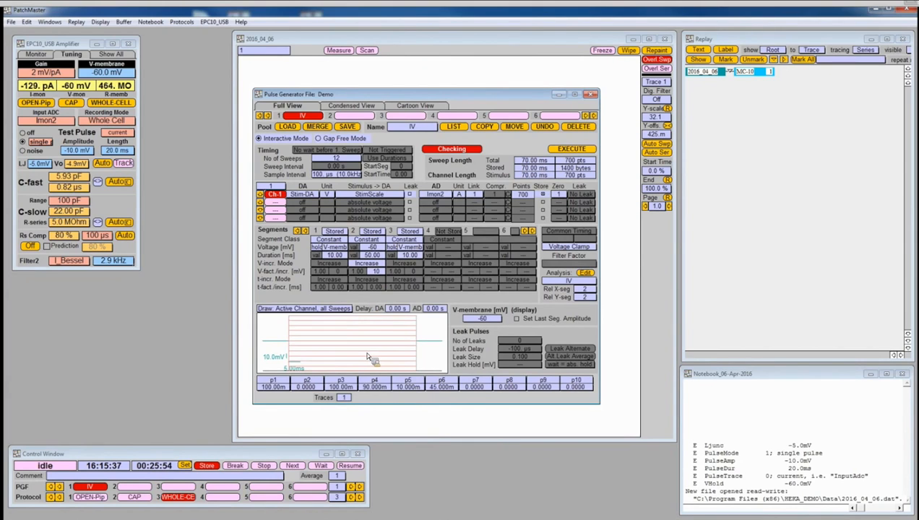
Step: Switch the first segment's voltage source to a fixed value (val), and set it back to holding
click(319, 249)
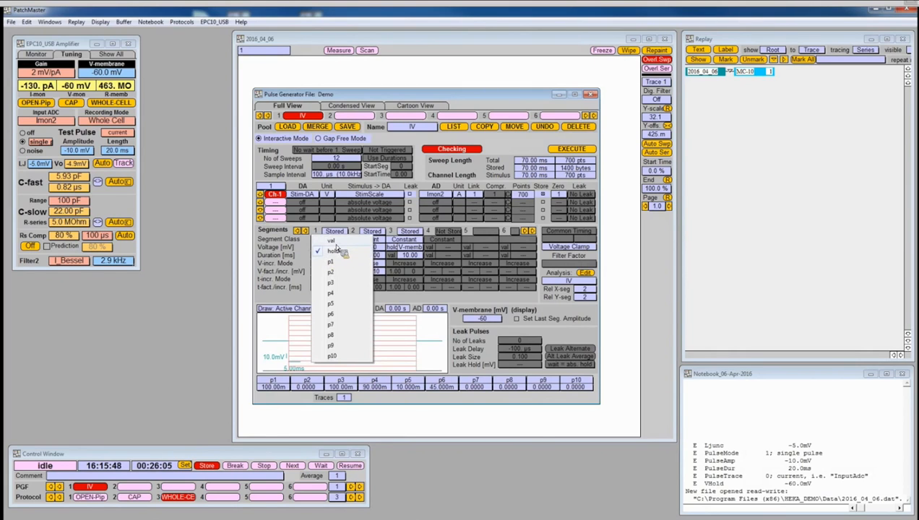
click(339, 251)
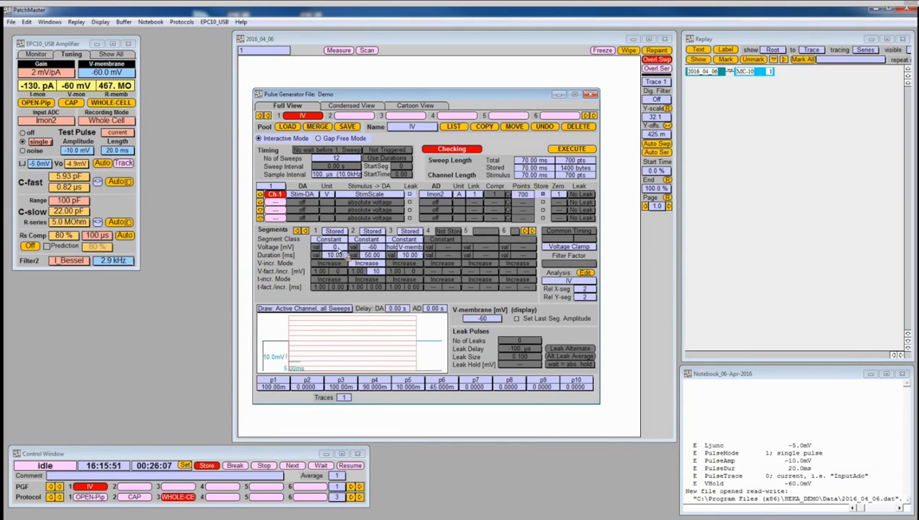
click(318, 251)
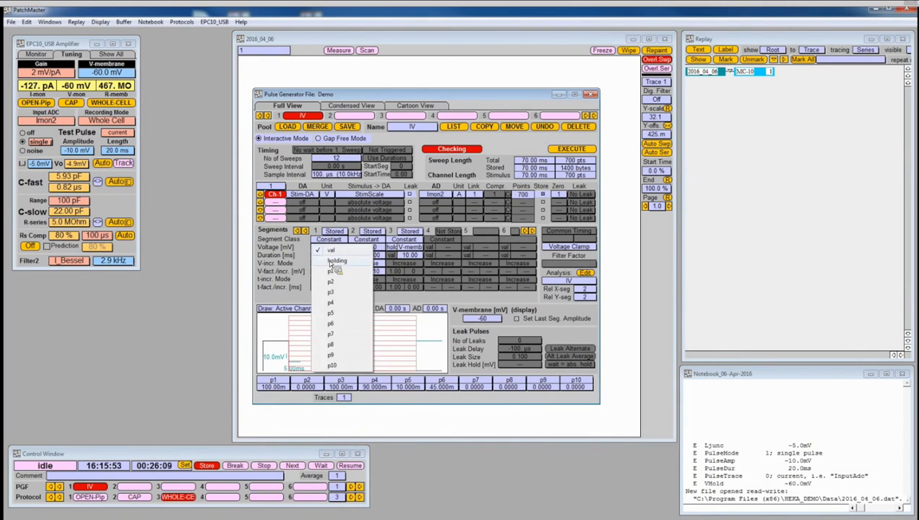
click(336, 260)
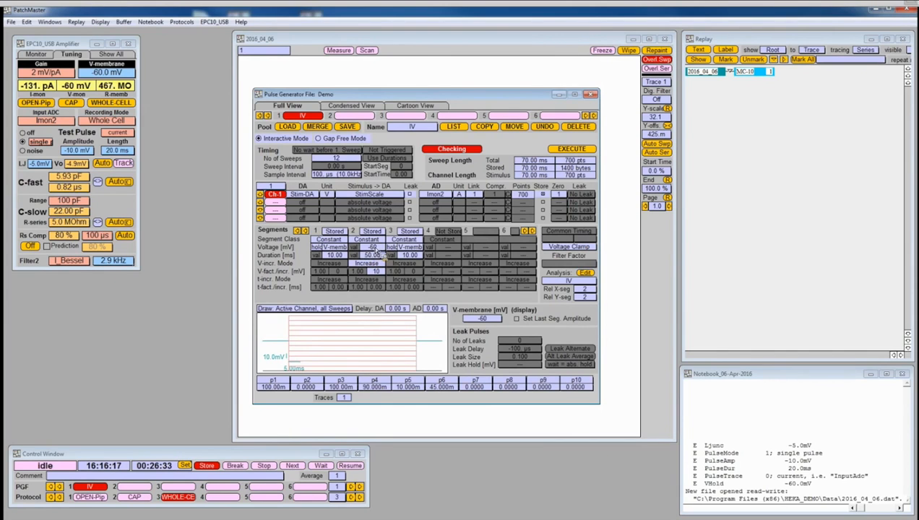
Step: Set the IV sequence's second segment to a voltage of -80 mV and a duration of 100 ms
click(375, 250)
text(-80)
click(375, 255)
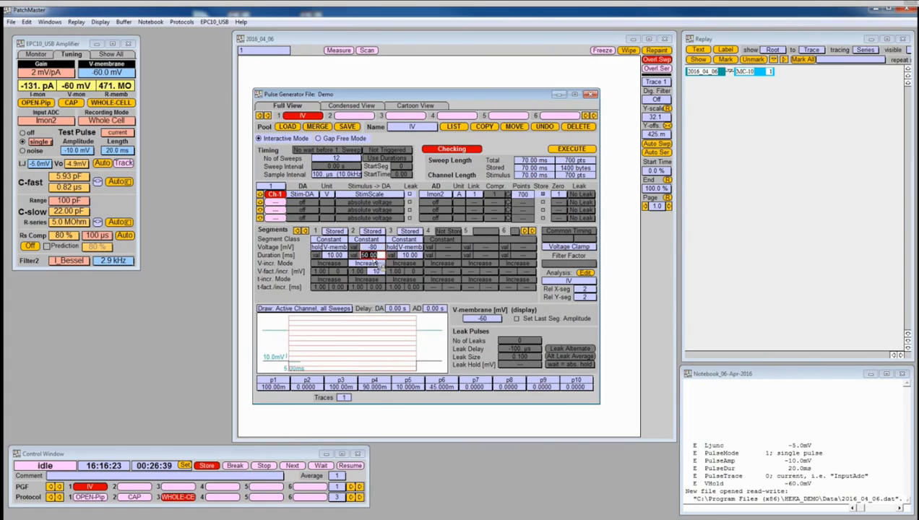
text(100)
key(Return)
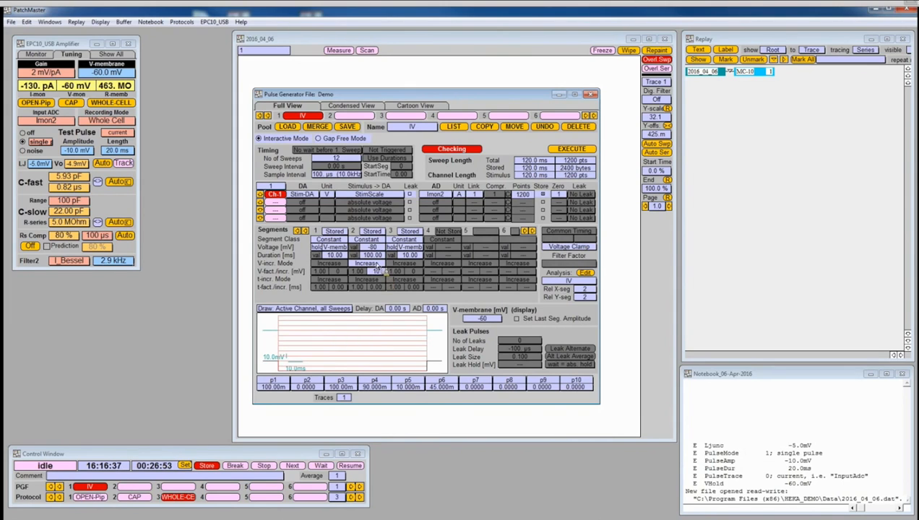
Step: Keep the second segment's voltage increment mode at Increase, set its increment to 15 mV, and close the Pulse Generator
click(379, 272)
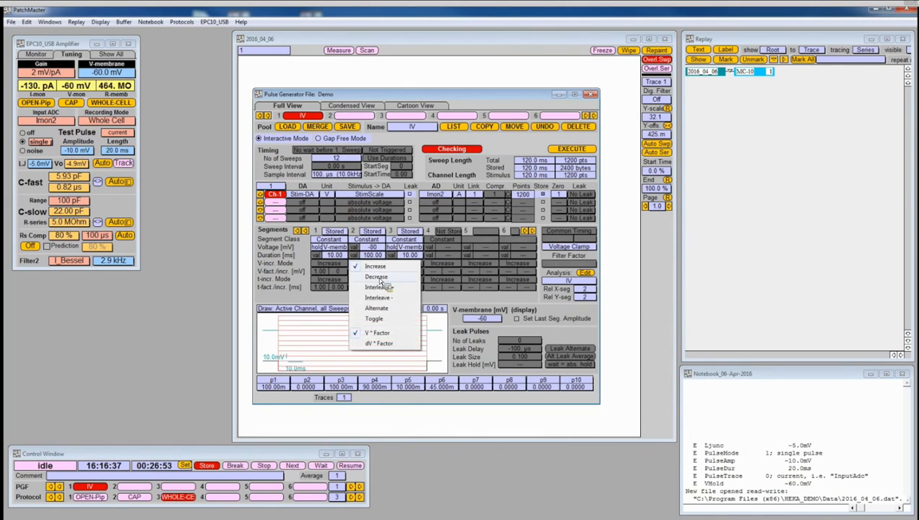
click(375, 267)
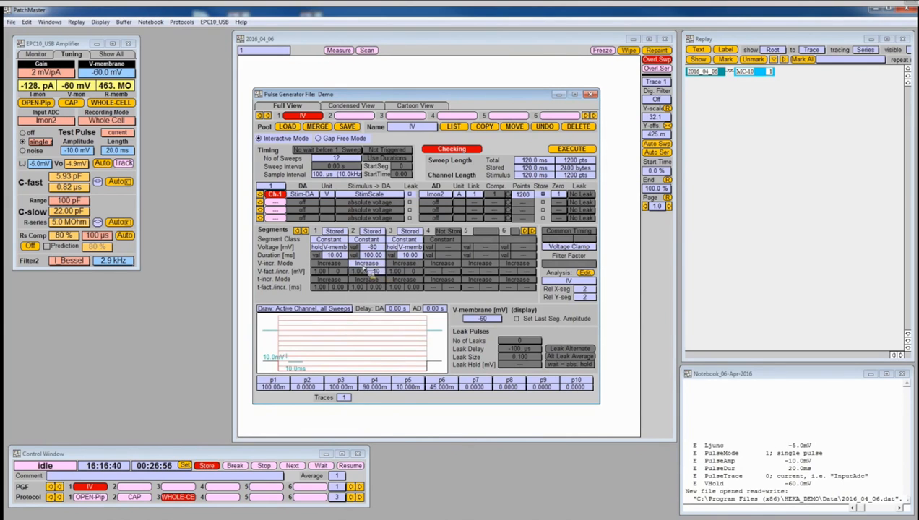
click(378, 272)
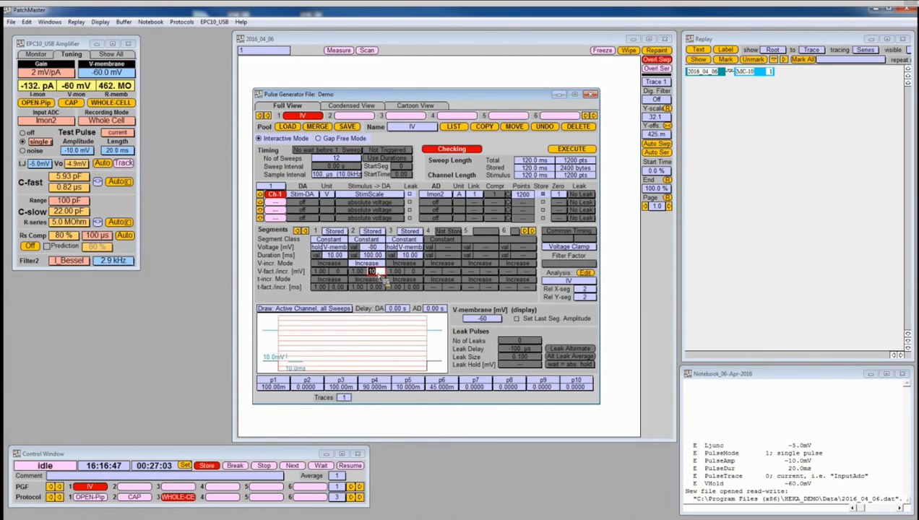
text(15)
key(Return)
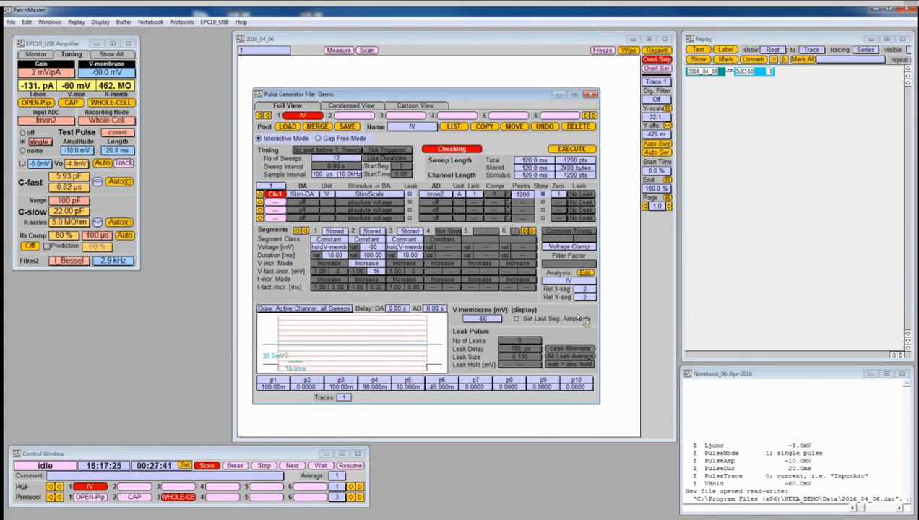
click(591, 94)
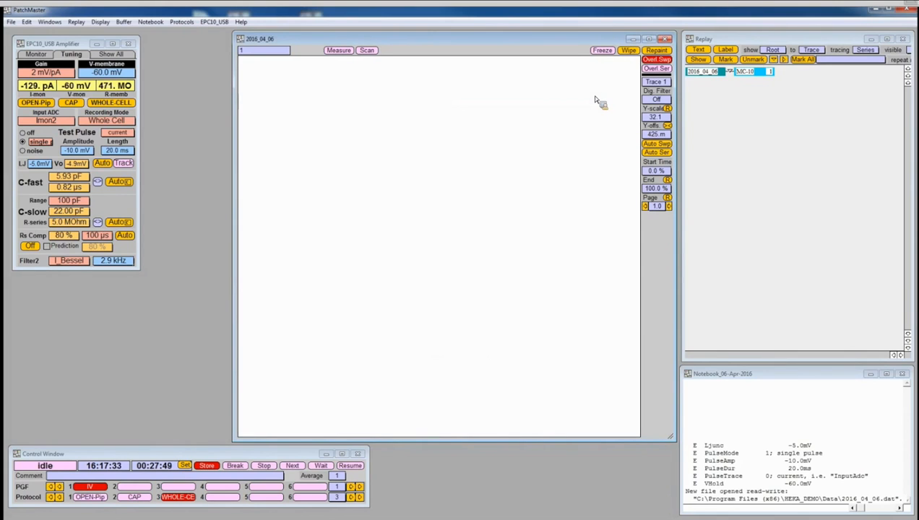
Step: Check the Analysis window's settings, close it, and execute the IV sequence with data storage on
key(F7)
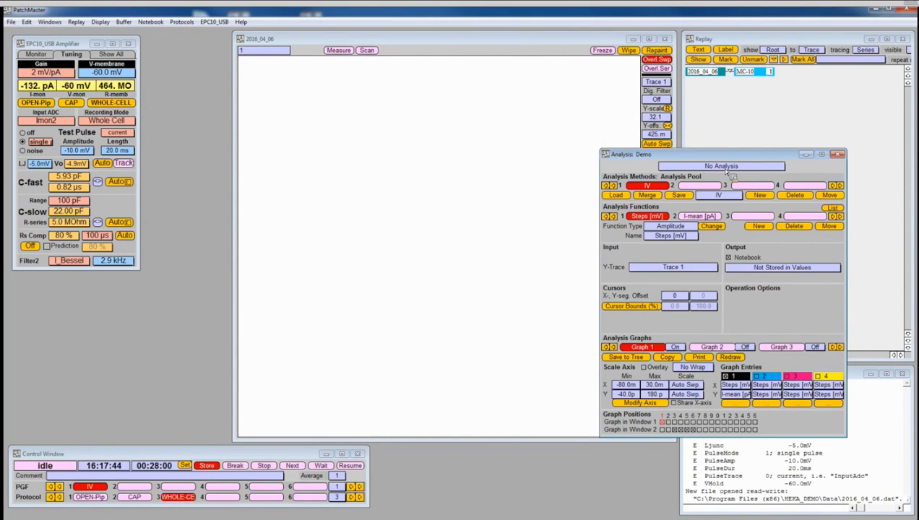
click(837, 155)
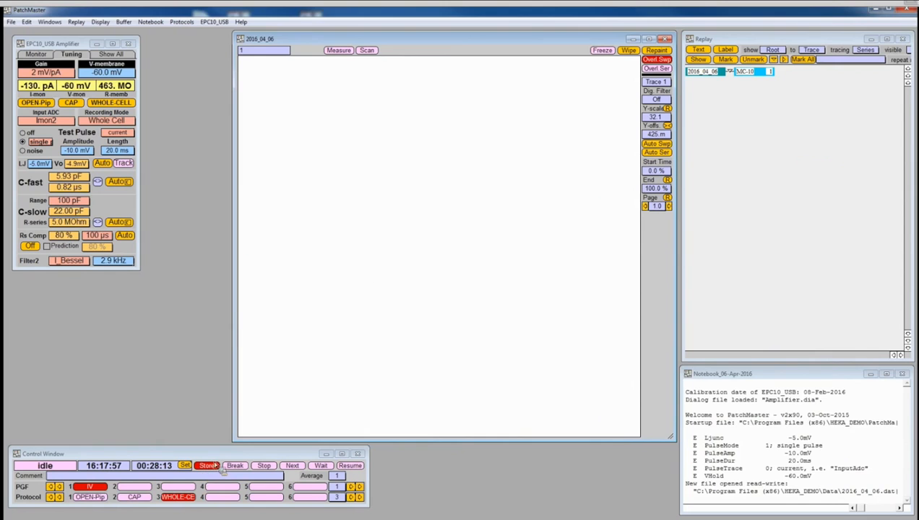
click(99, 488)
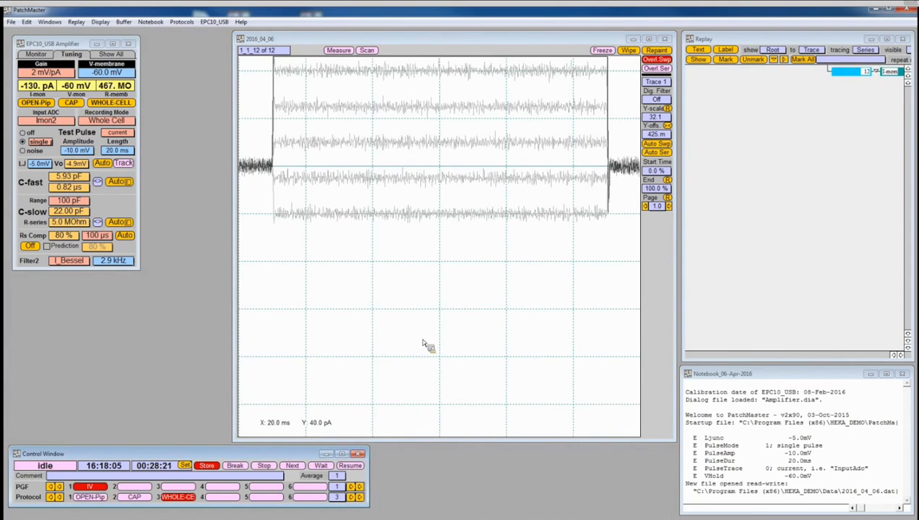
Step: Auto-scale the display to the first IV sweep and repaint the whole IV series
click(910, 79)
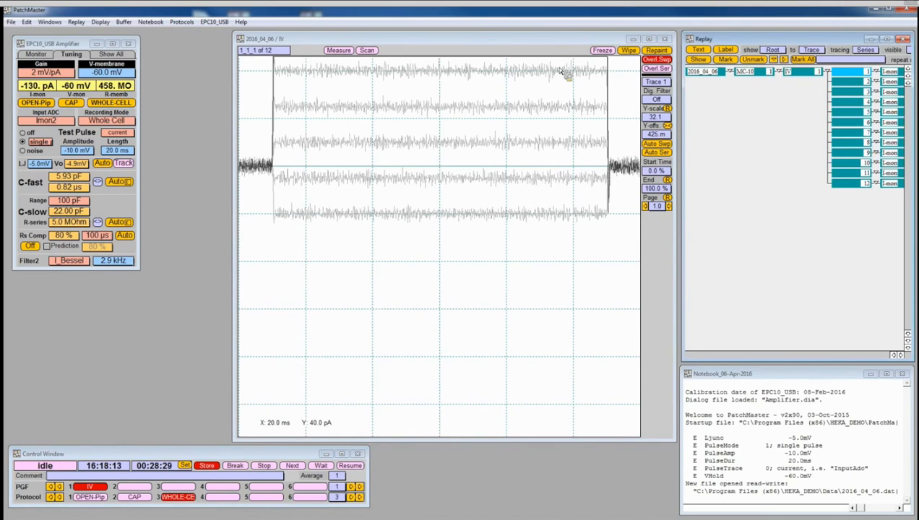
click(655, 150)
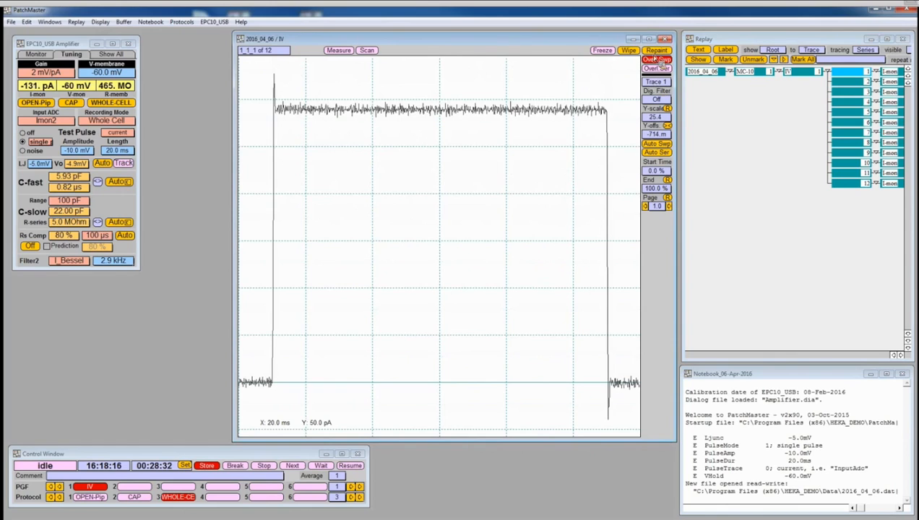
click(786, 72)
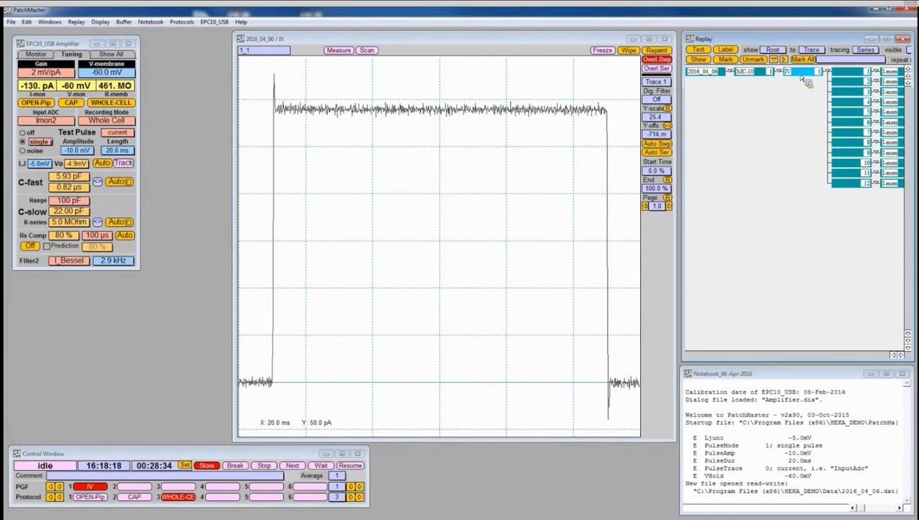
click(653, 52)
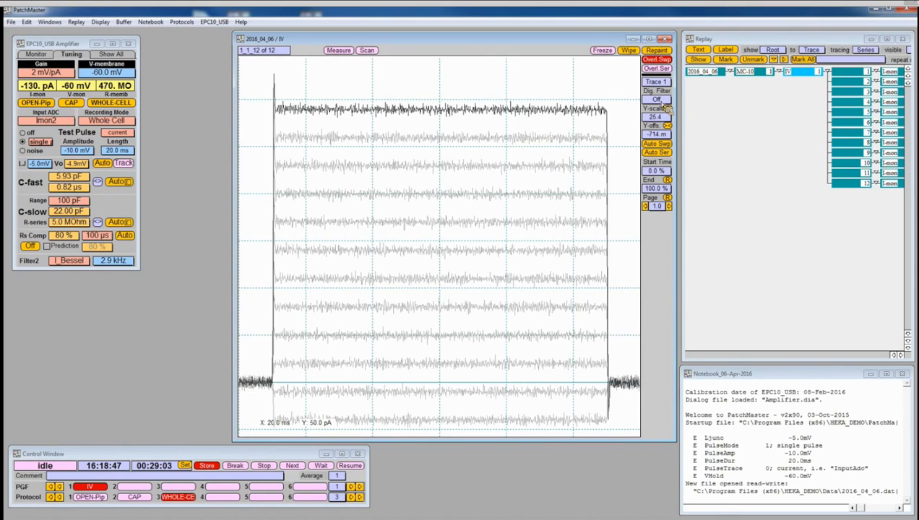
Step: Set the oscilloscope's digital filter to 487 Hz and repaint the IV series
click(670, 101)
drag(673, 102, 675, 102)
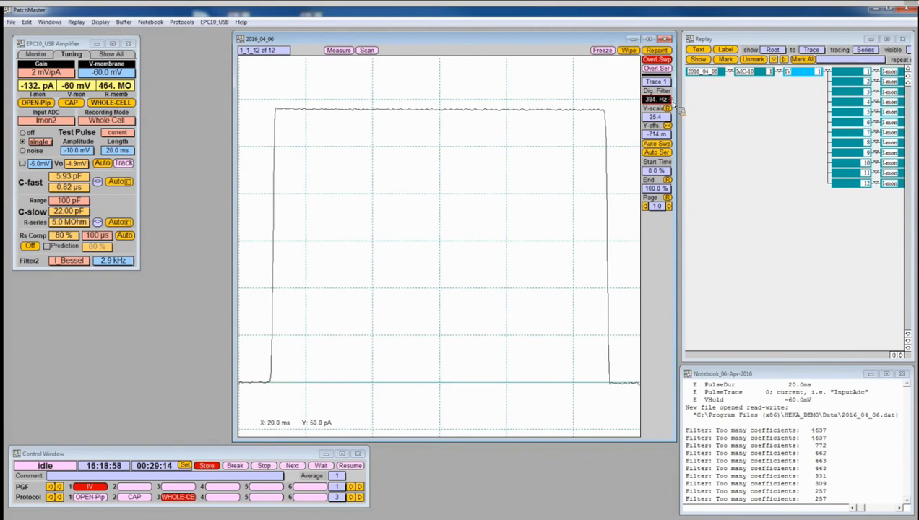
drag(675, 102, 673, 105)
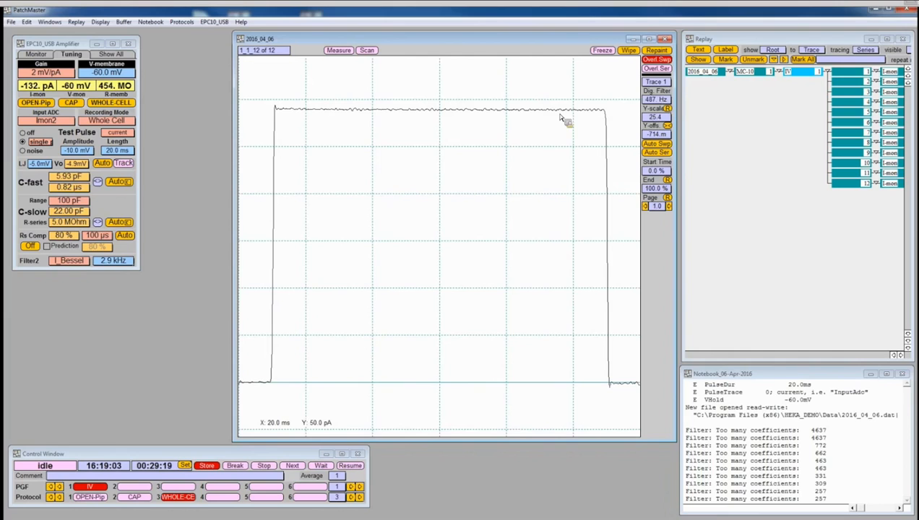
click(668, 53)
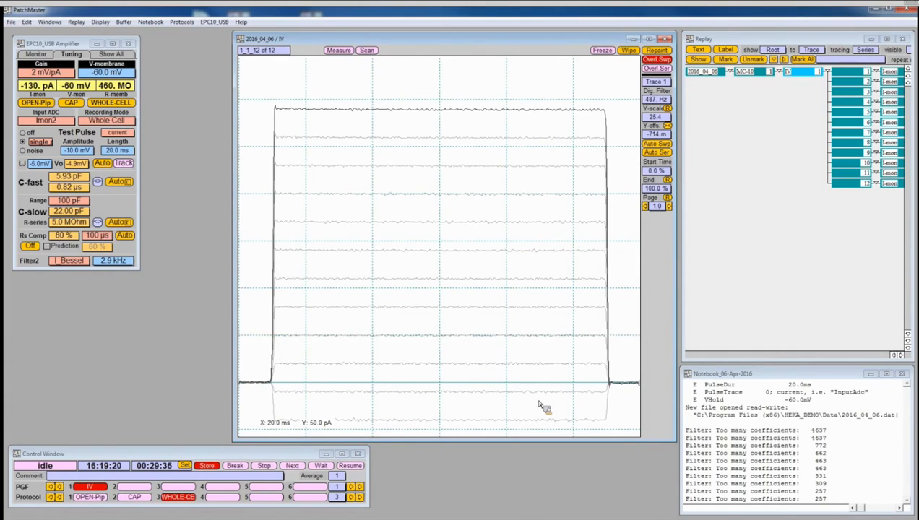
Step: Set the analysis mode to Auto Stim Control: Pool with the Pulse Generator open alongside, and close the Pulse Generator
key(F11)
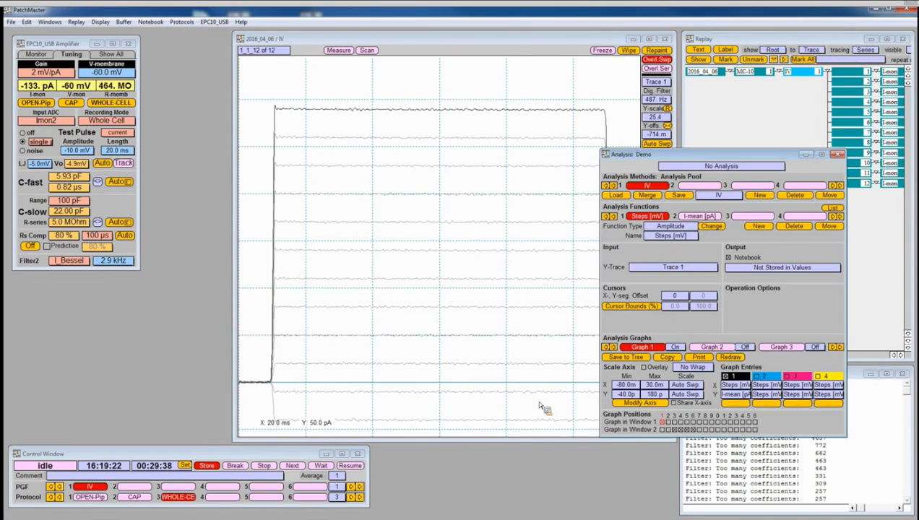
key(F9)
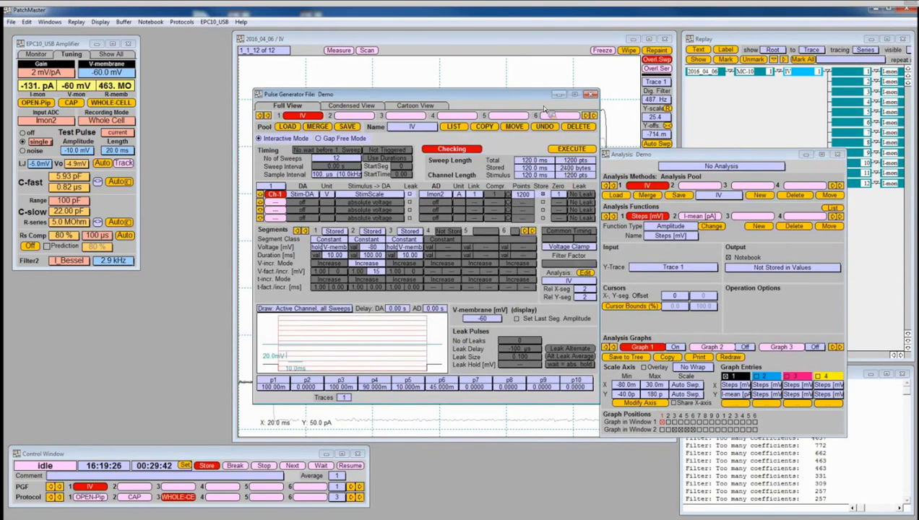
drag(537, 89, 536, 131)
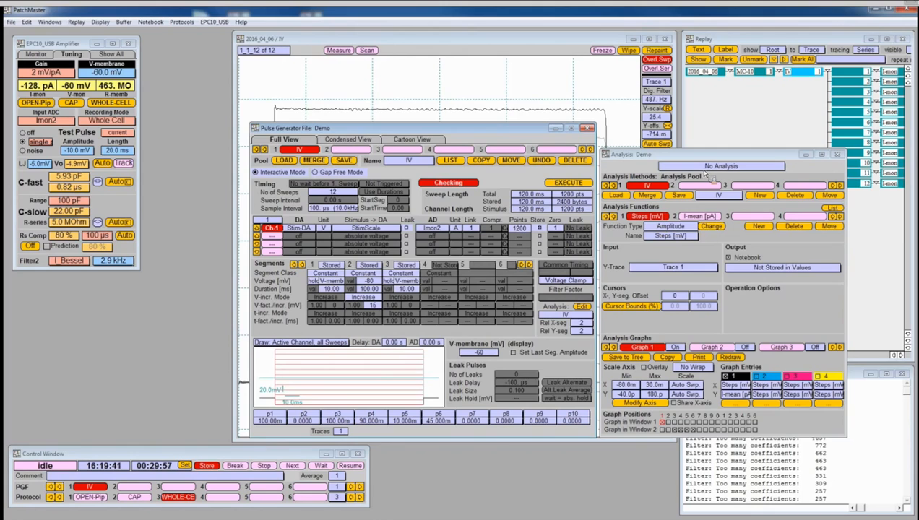
click(707, 167)
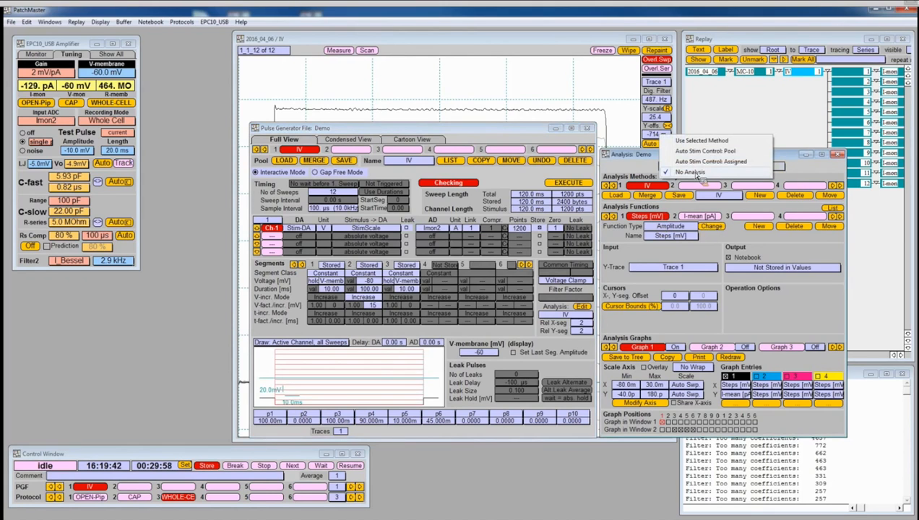
click(703, 153)
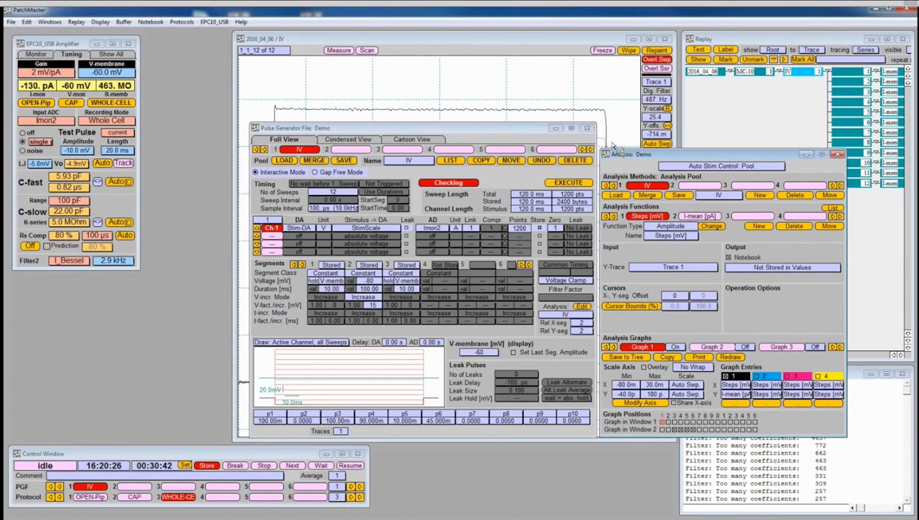
click(587, 129)
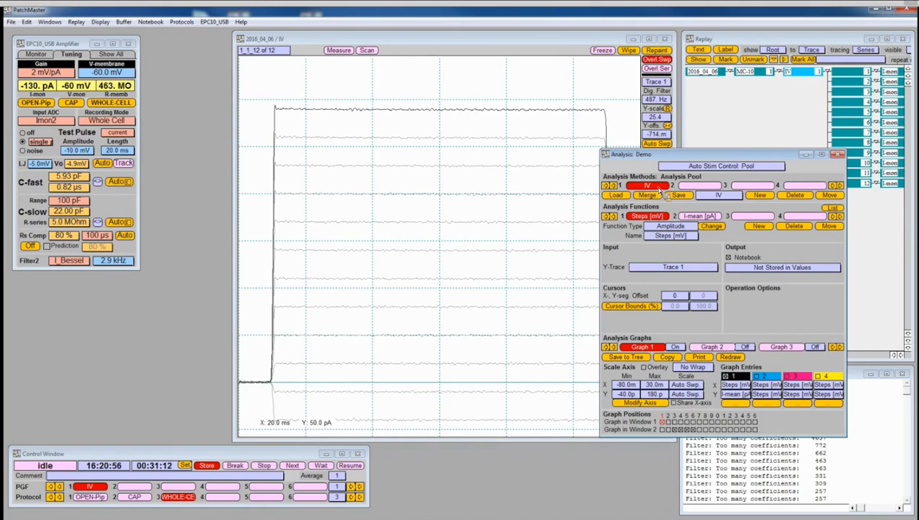
Step: Inspect the available function types, keeping Amplitude for the Steps [mV] function and Mean for I-mean [pA]
click(712, 227)
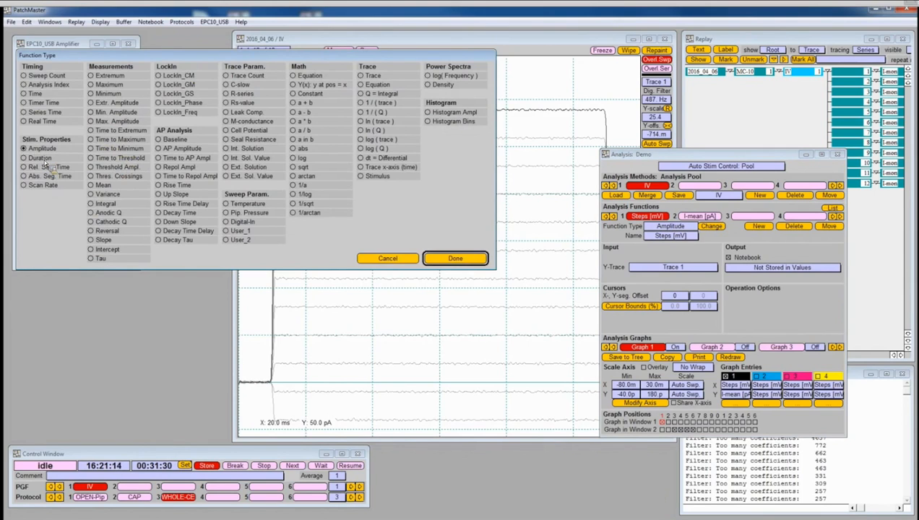
click(450, 260)
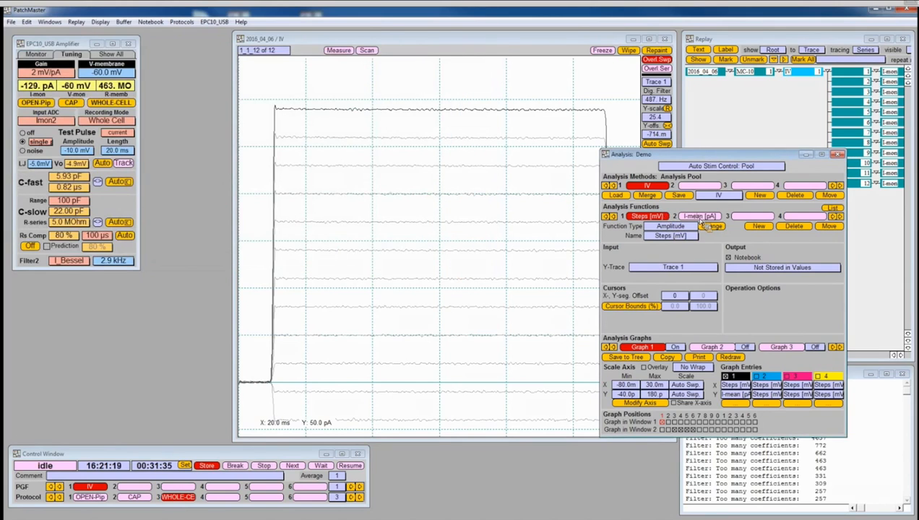
click(699, 217)
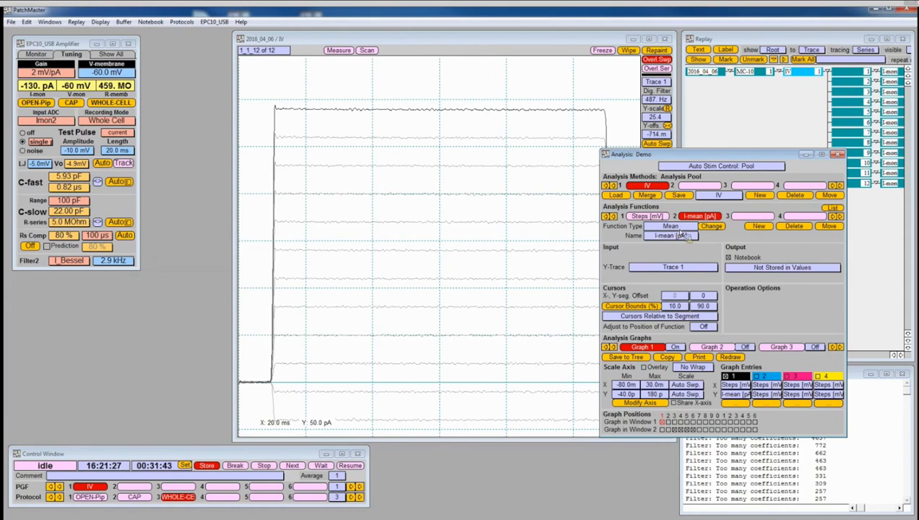
click(712, 230)
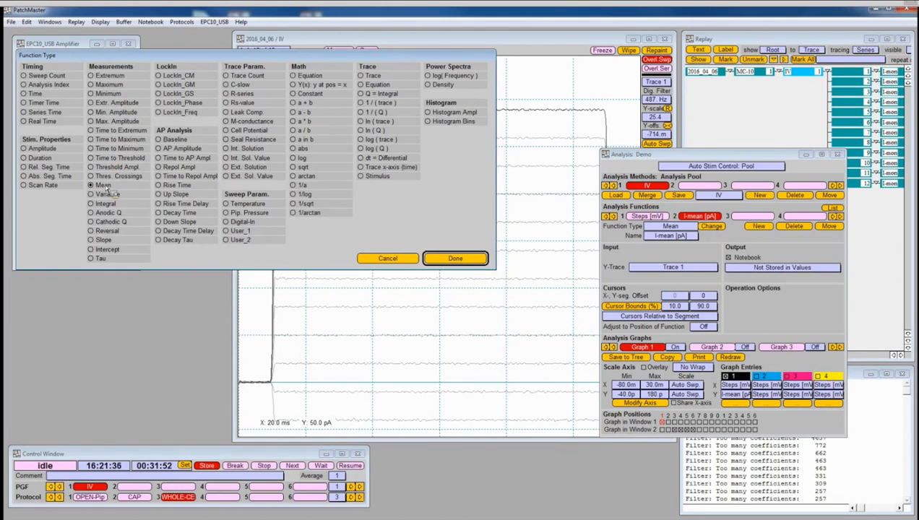
click(467, 261)
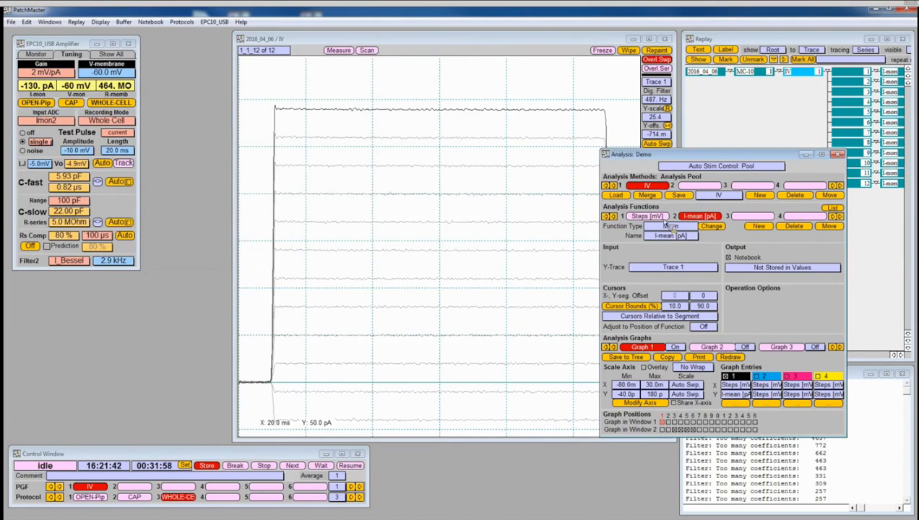
Step: Compare the trace, cursor and output settings of the Steps [mV] and I-mean [pA] analysis functions
click(660, 218)
click(699, 218)
click(659, 219)
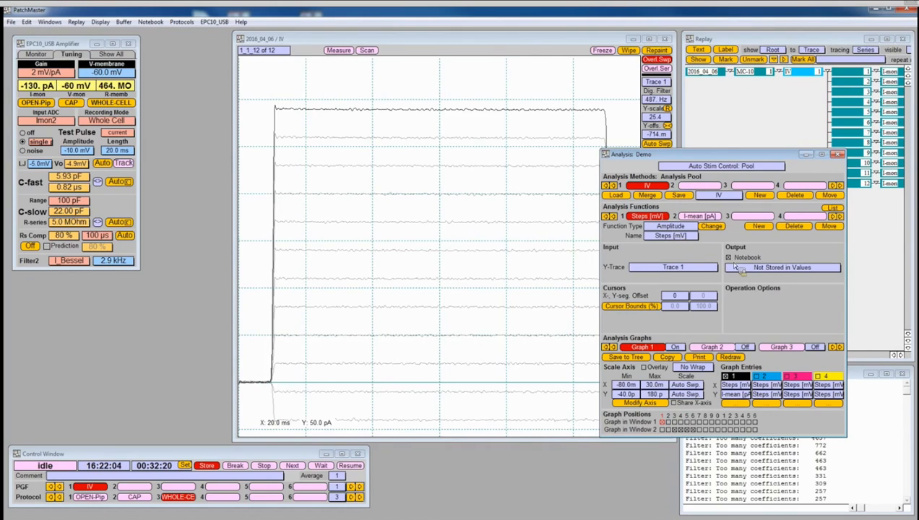
click(698, 218)
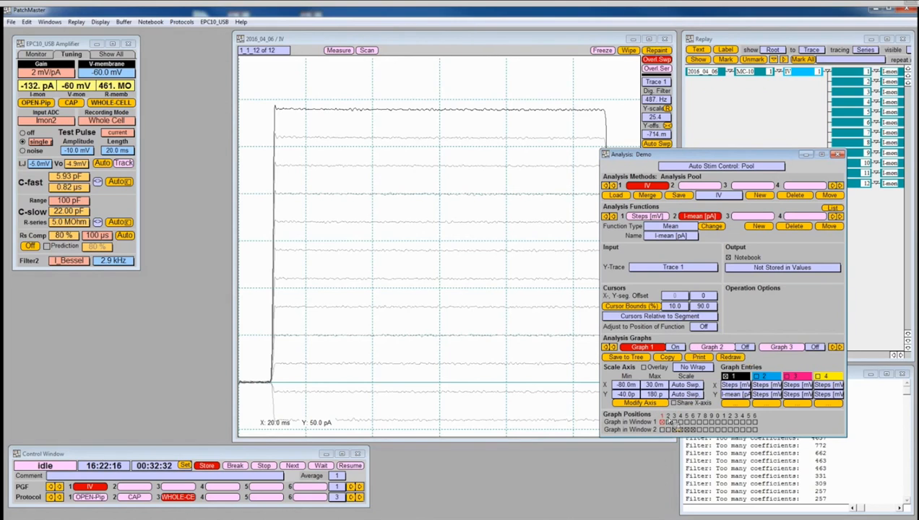
Step: Reopen the Analysis window, move it clear of the Replay tree, and open Analysis Window 1
click(838, 154)
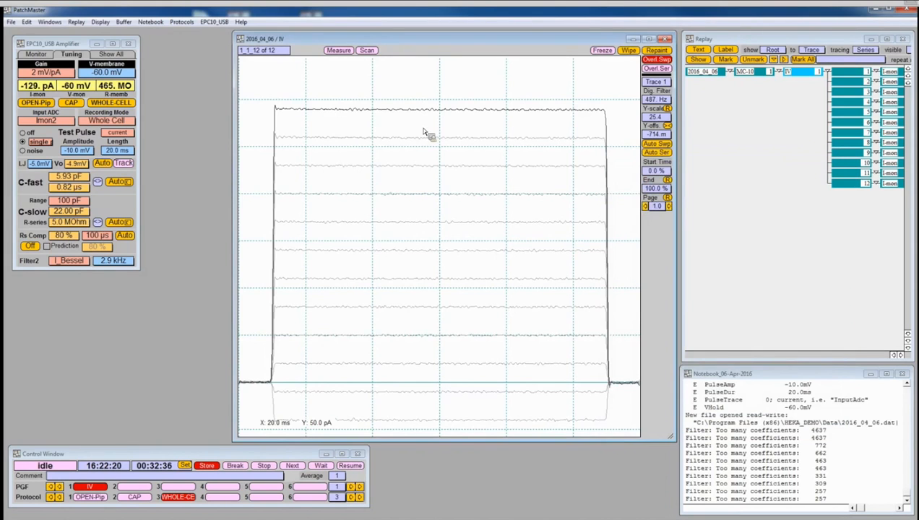
key(F7)
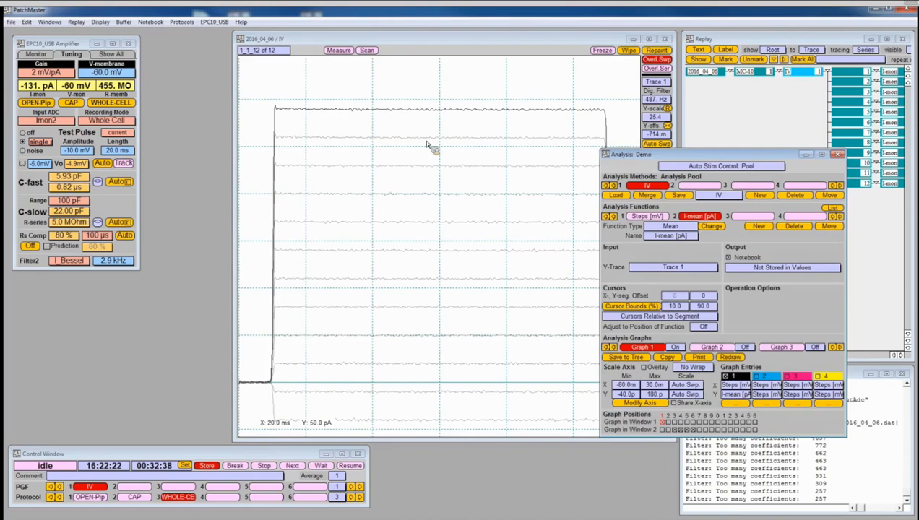
mouse_move(703, 154)
mouse_down()
mouse_move(394, 155)
mouse_move(260, 172)
mouse_move(143, 166)
mouse_up()
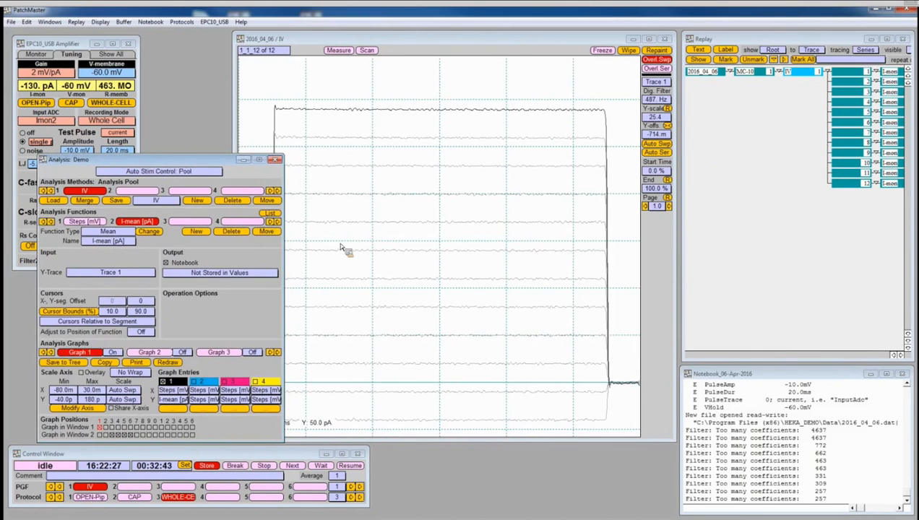
click(51, 22)
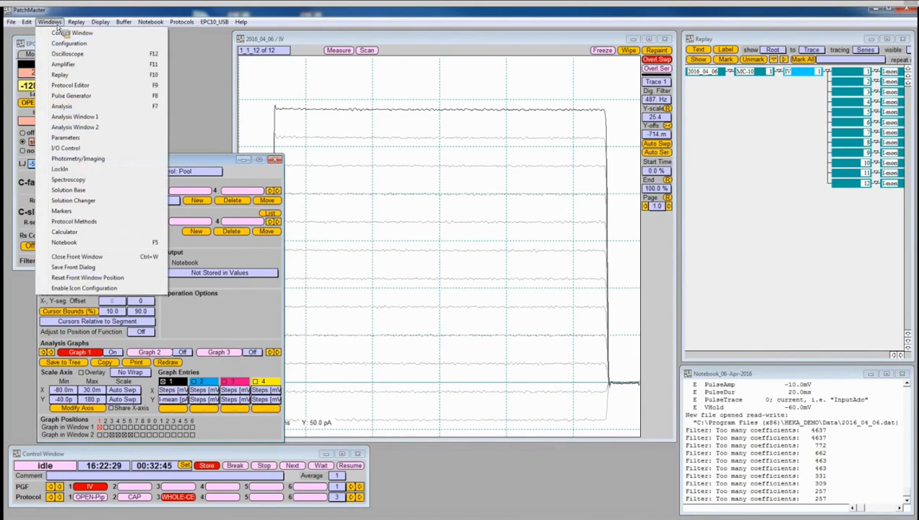
click(108, 117)
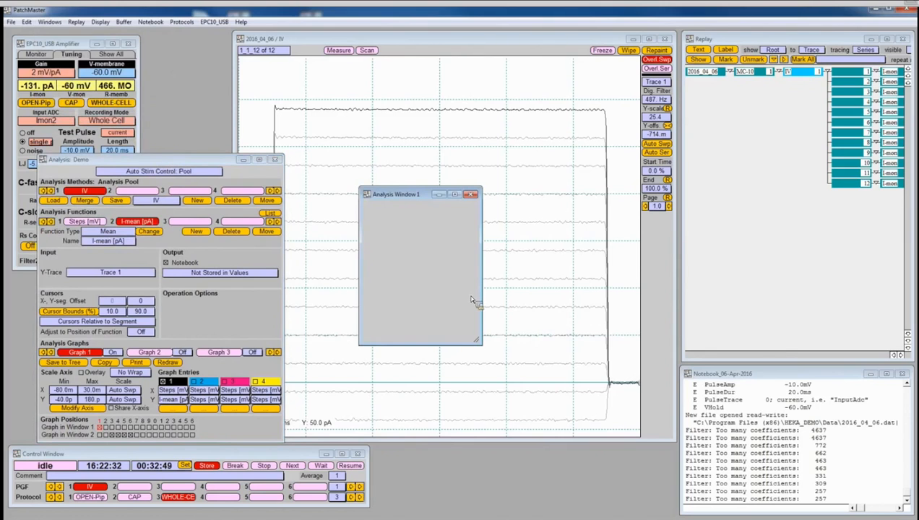
Step: Enlarge Analysis Window 1 and move it over the Replay window, clear of most of the recorded traces
drag(487, 351, 654, 499)
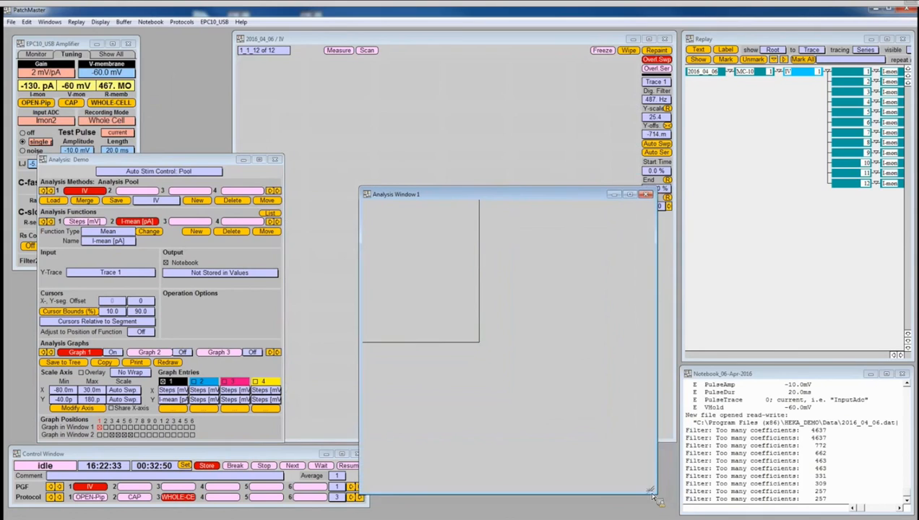
drag(561, 194, 791, 65)
drag(826, 35, 822, 52)
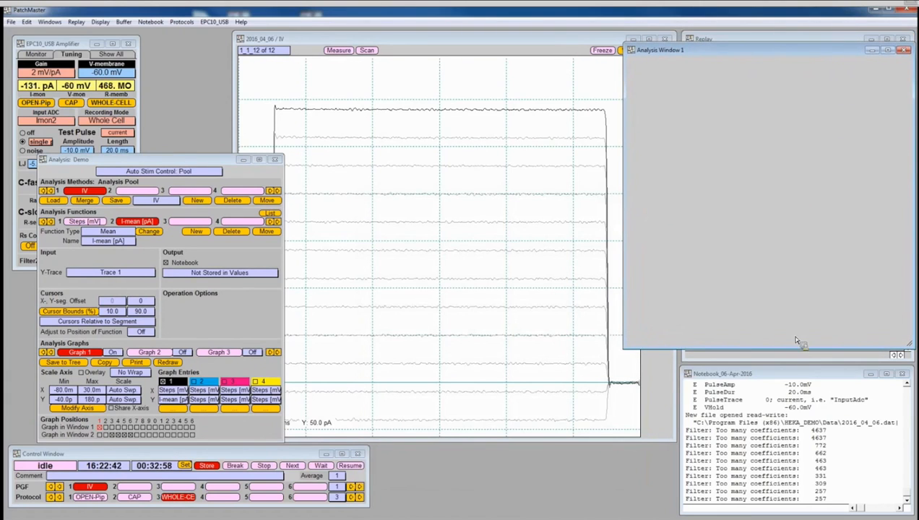
Step: Clear all existing text from the Notebook
click(800, 375)
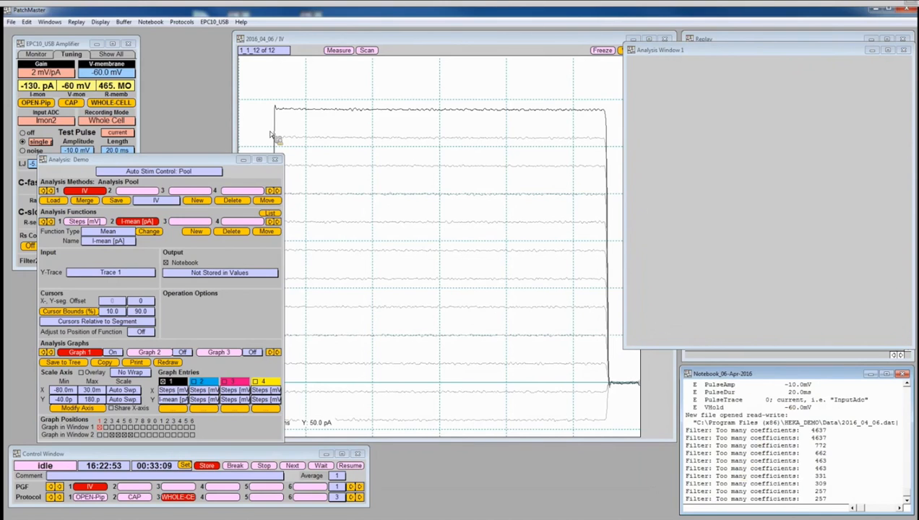
click(158, 24)
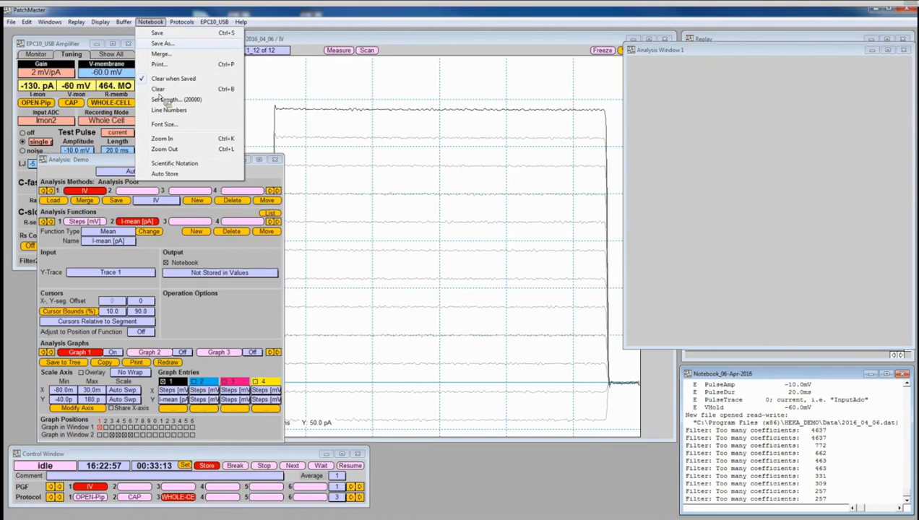
click(166, 28)
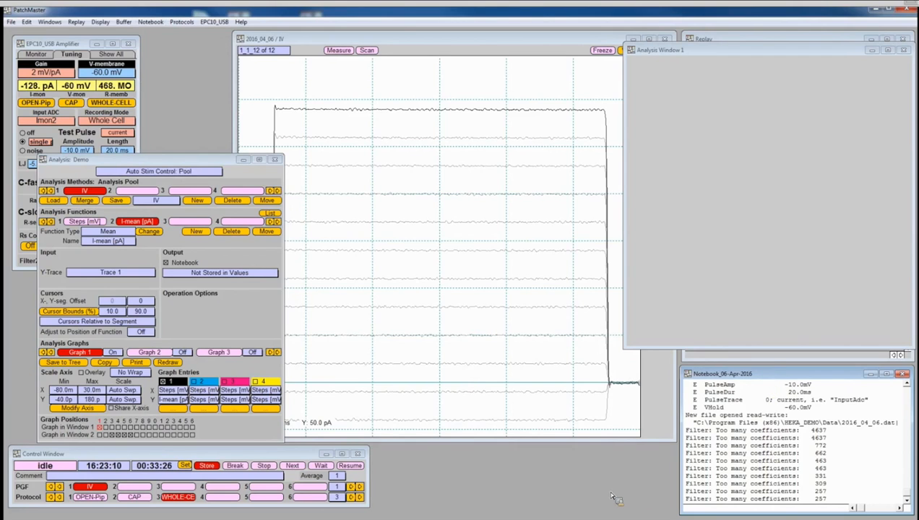
key(ctrl+b)
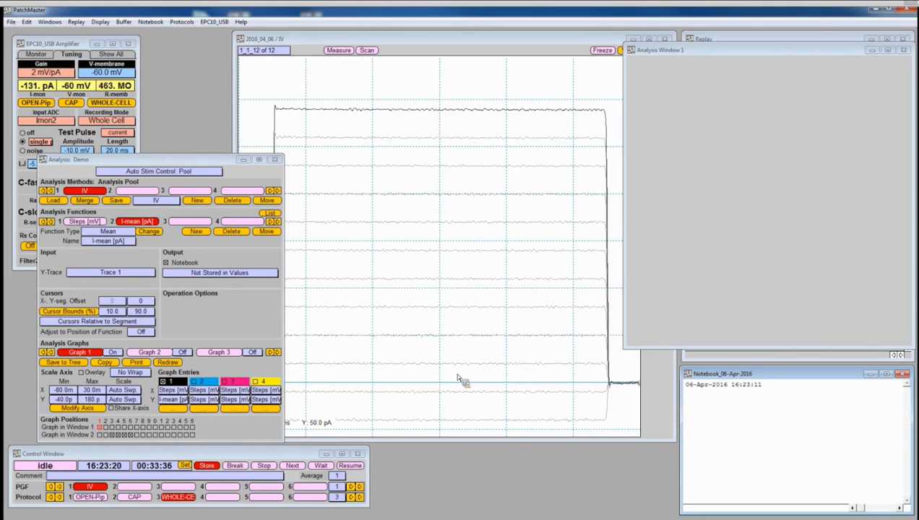
Step: Turn off data storing and run the IV sequence with online analysis
click(208, 466)
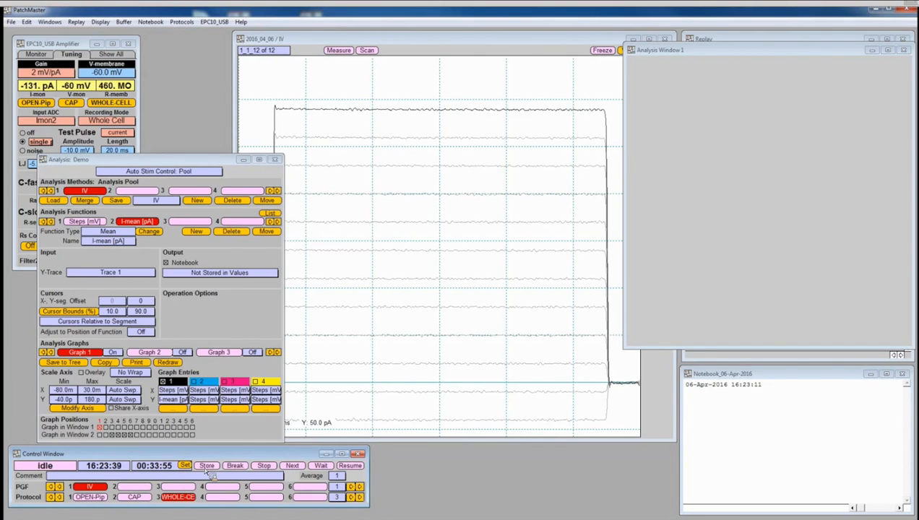
click(96, 489)
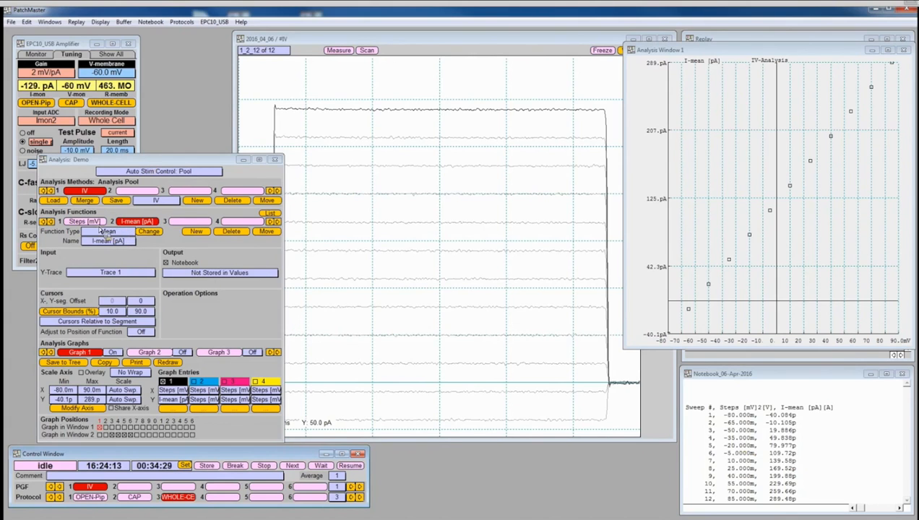
Step: Disable Notebook output for the Steps [mV] function, close the Analysis window and rerun the IV sequence
click(90, 222)
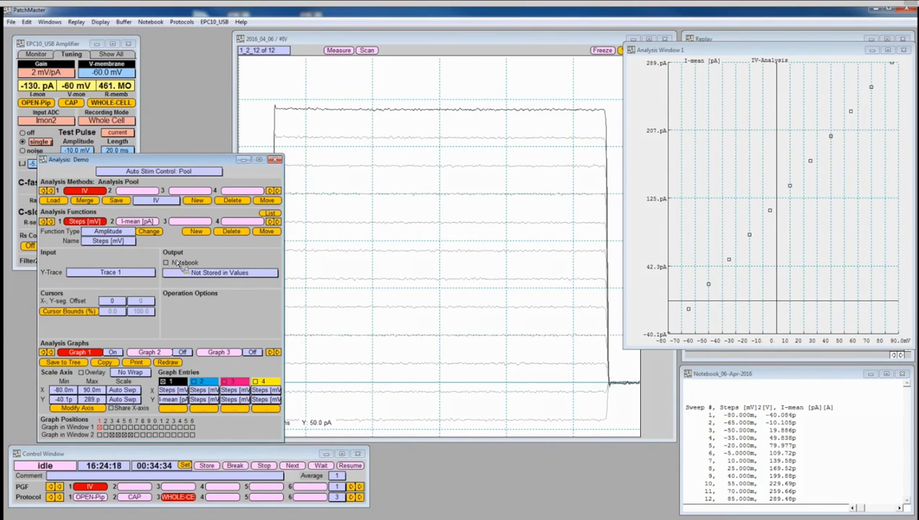
click(278, 160)
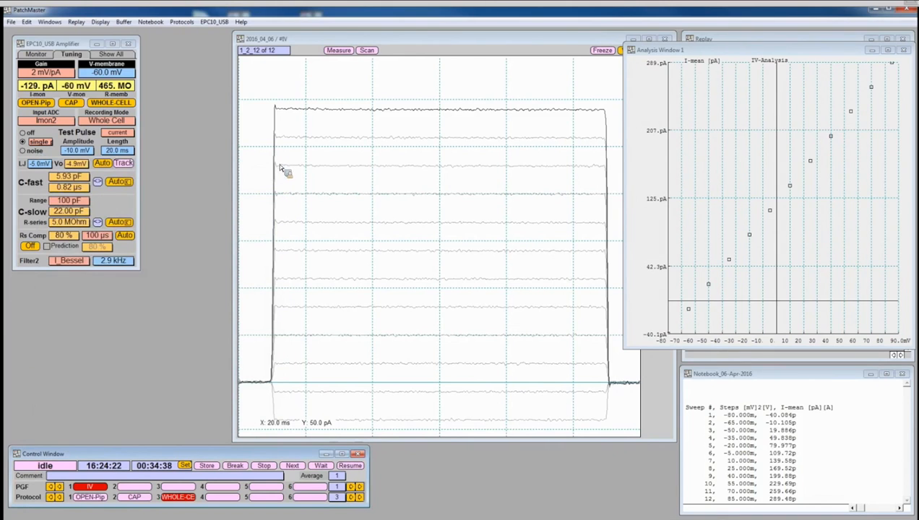
click(90, 488)
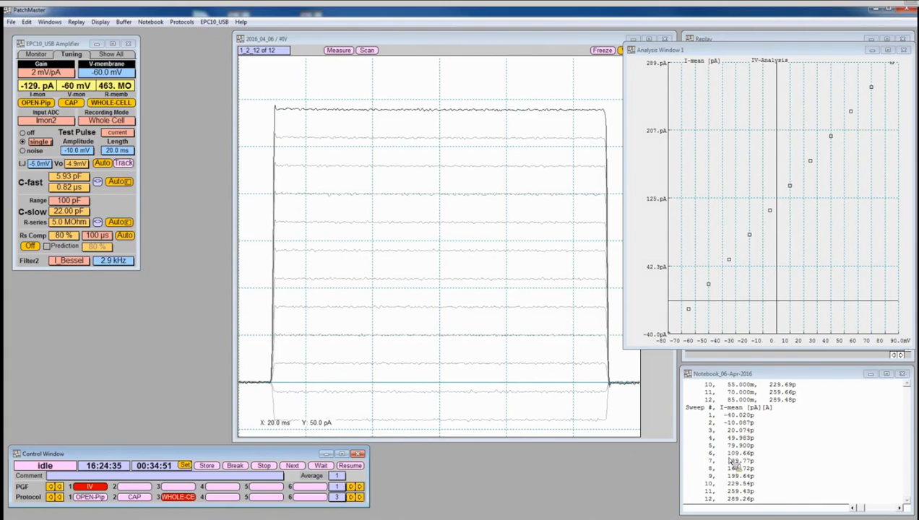
Step: Close Analysis Window 1 and bring the earlier IV series into view in the Replay tree
click(904, 50)
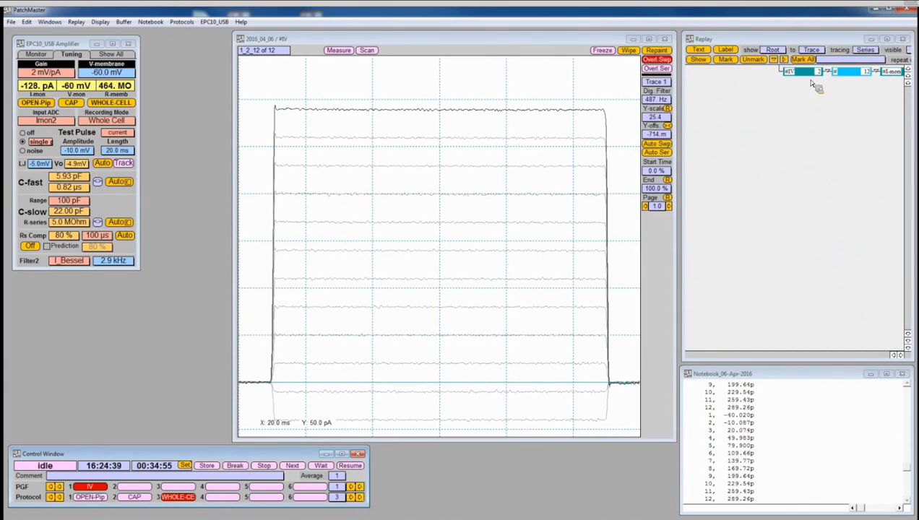
click(908, 79)
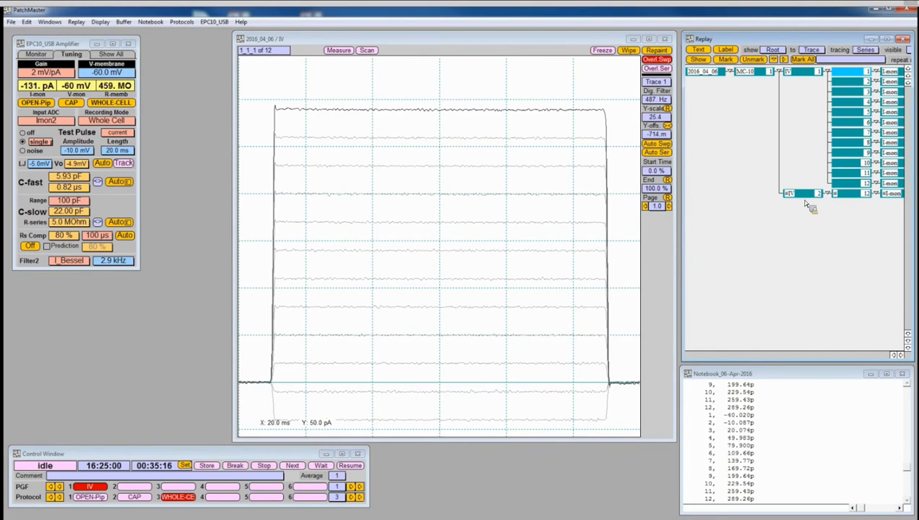
Step: Turn data storing back on, record the IV sequence again and show both IV series in the Replay tree
click(209, 467)
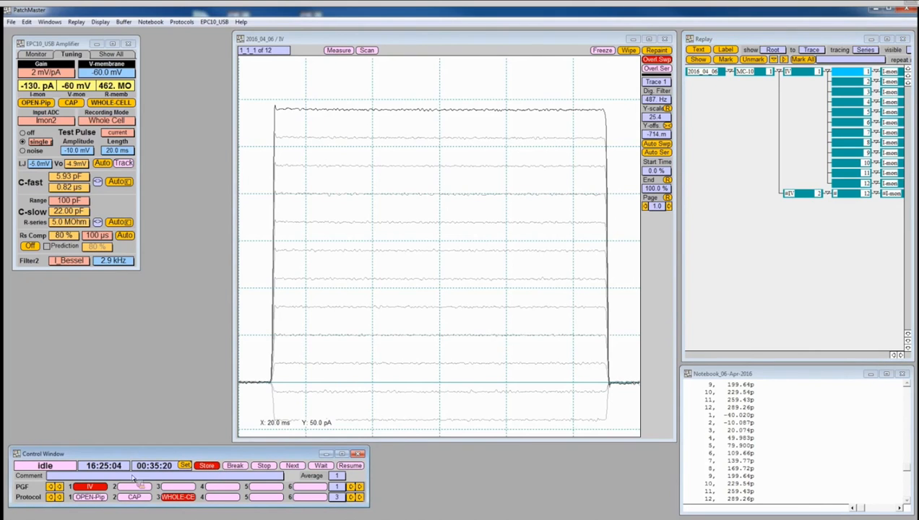
click(92, 487)
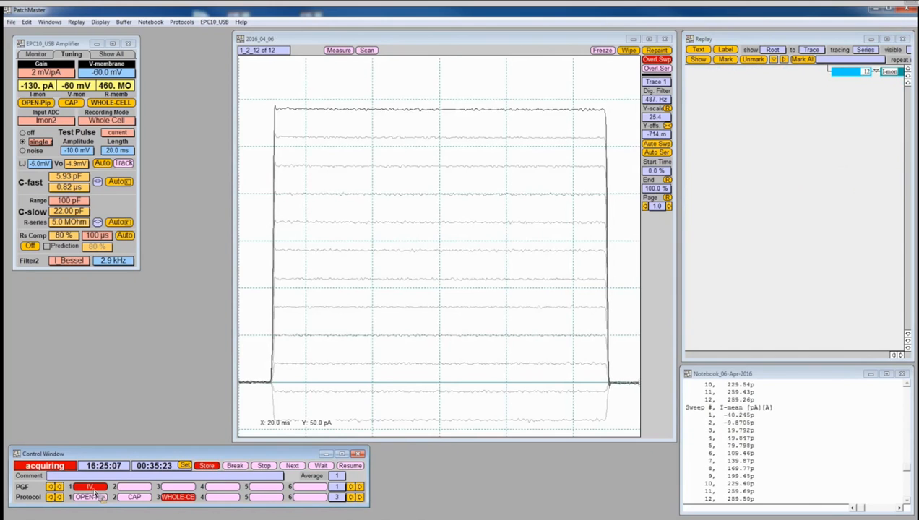
click(909, 75)
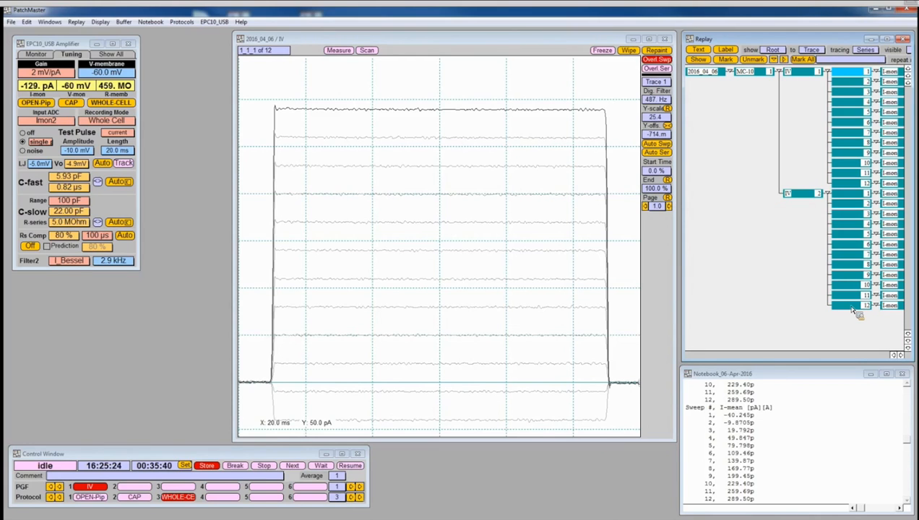
Step: Open the Pulse Generator and create a new sequence named Ramp in the second pool slot
key(F9)
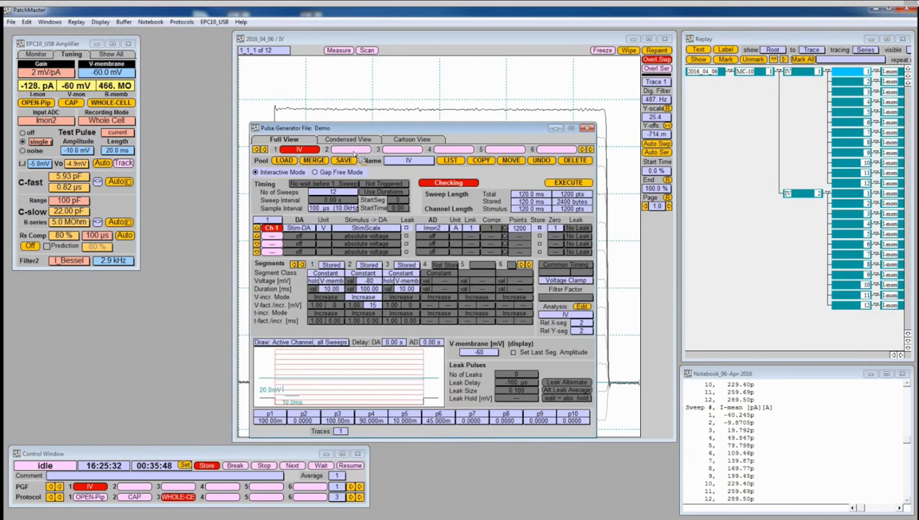
click(346, 160)
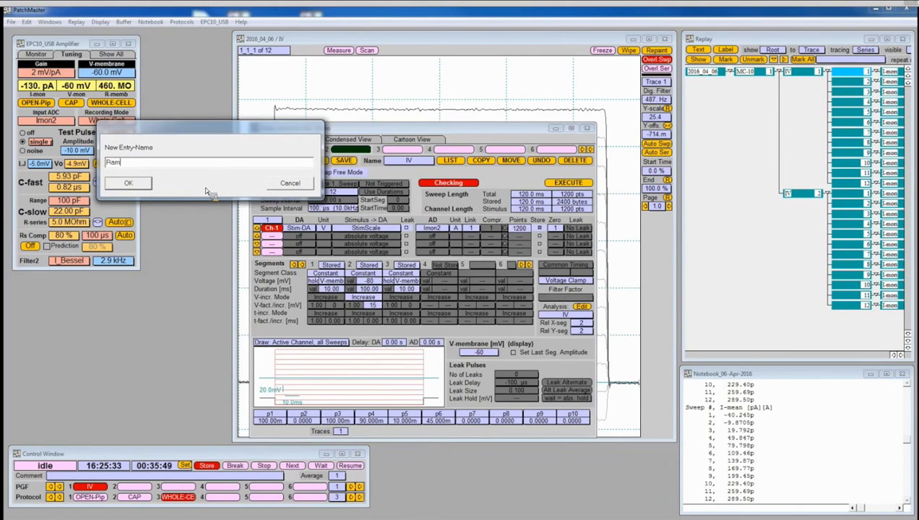
text(Ramp)
click(128, 185)
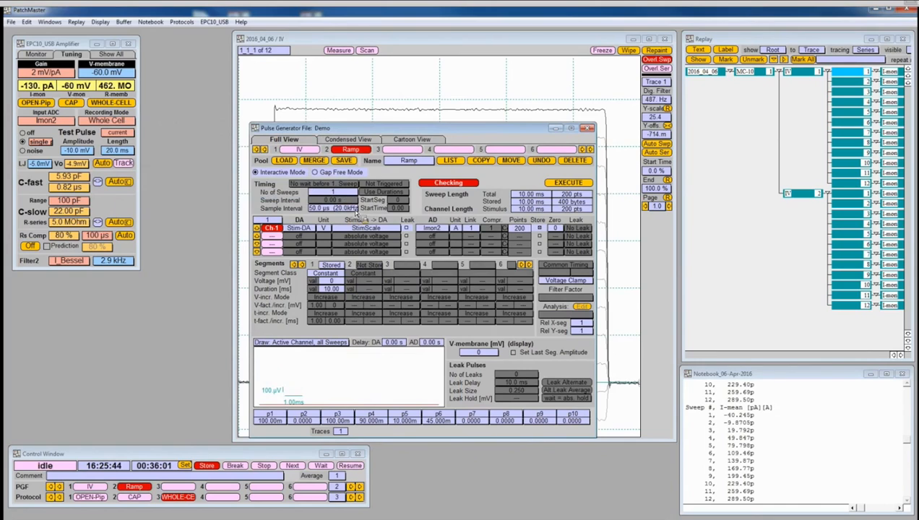
Step: Set the Ramp sequence's sample interval to 100 µs and the voltage of segment 1 to holding
drag(355, 208, 361, 211)
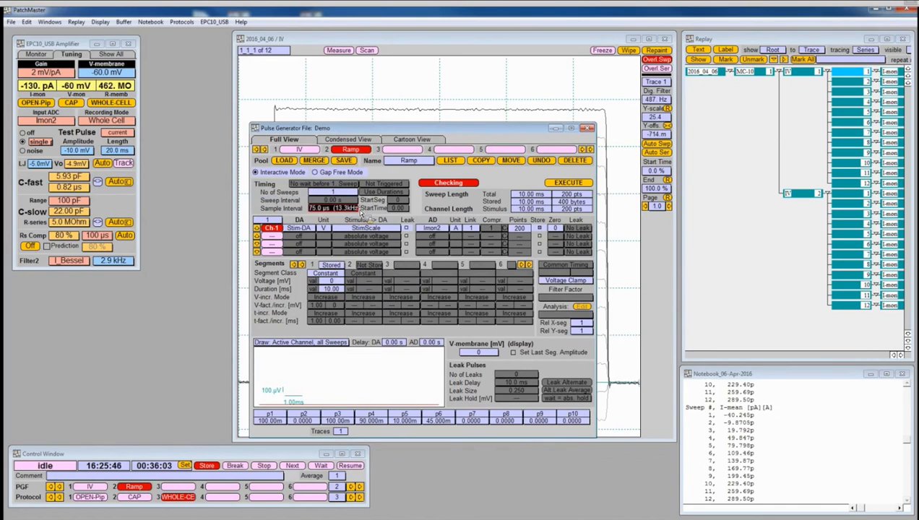
drag(361, 207, 365, 214)
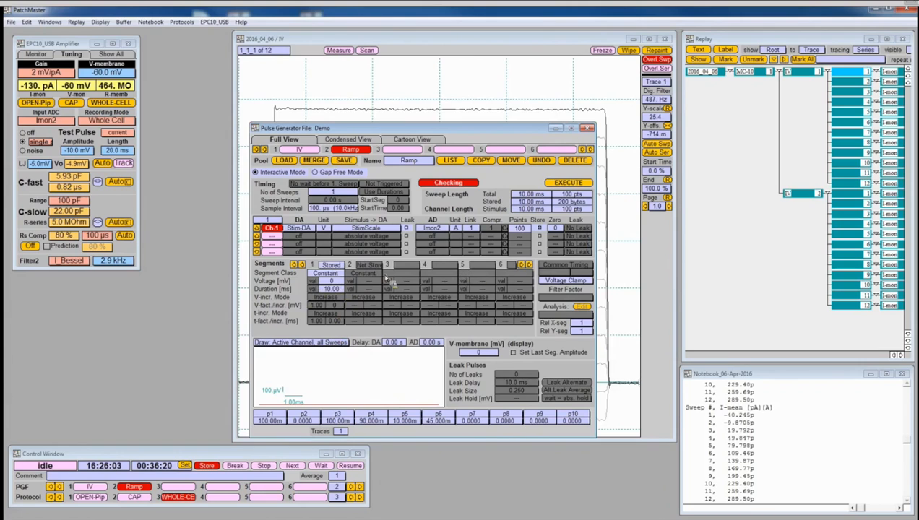
click(315, 283)
click(332, 294)
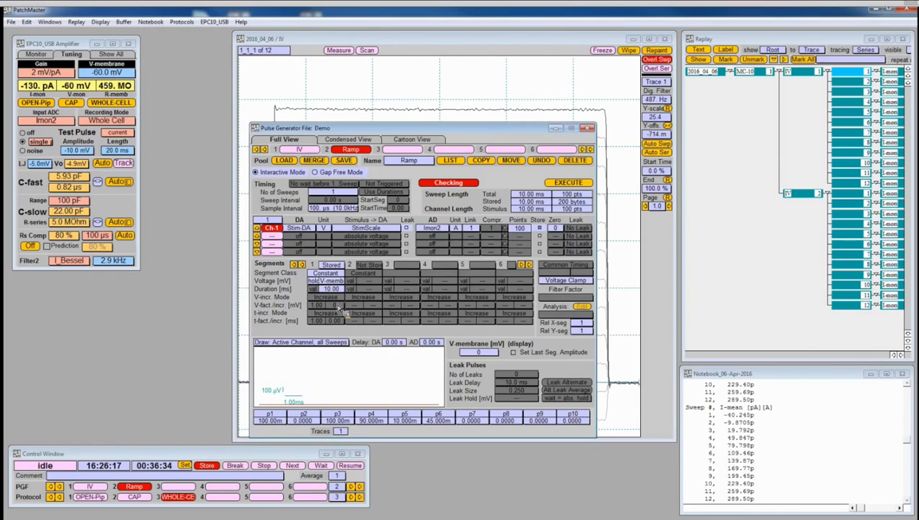
Step: Add segment 2 as a stored Constant segment with a voltage of -80 mV and a duration of 0 ms
click(375, 269)
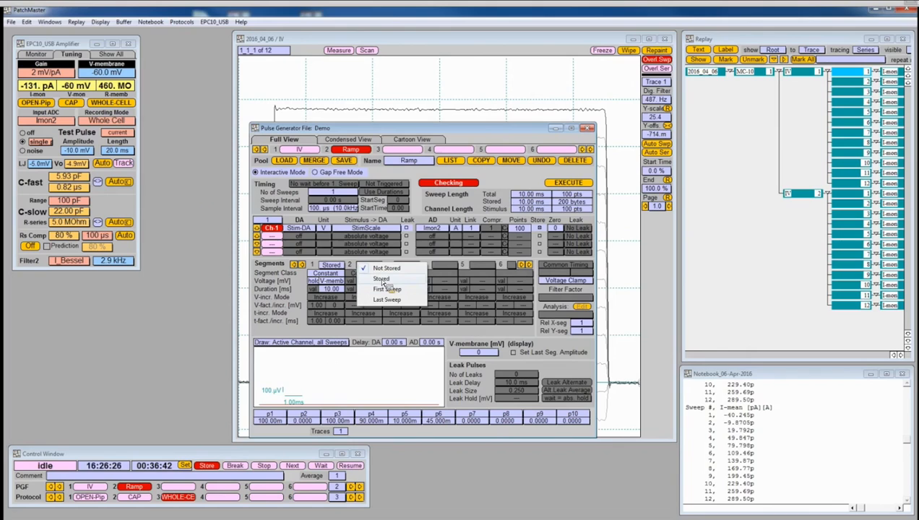
click(367, 279)
click(362, 274)
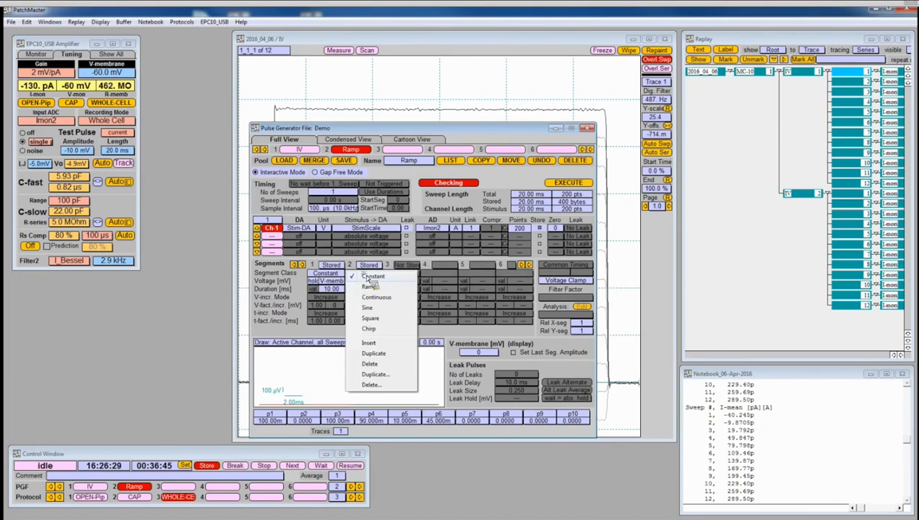
click(376, 282)
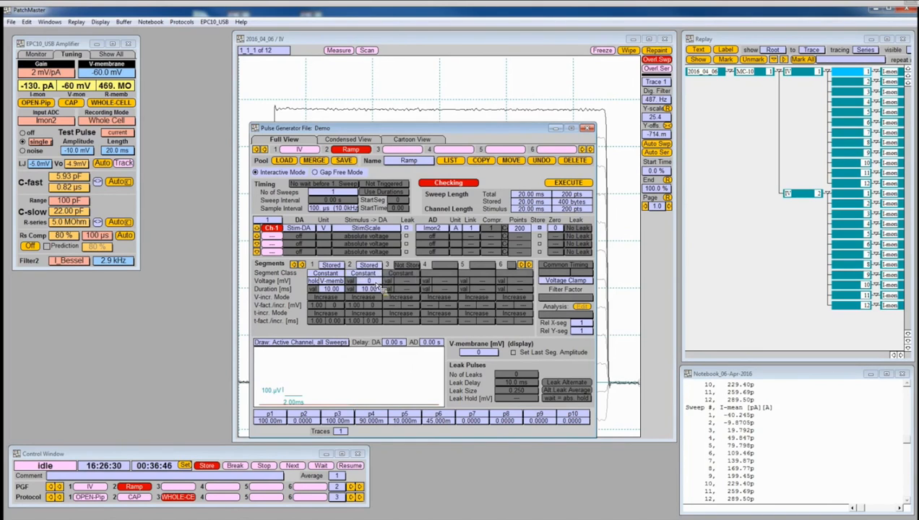
click(370, 281)
text(-80)
key(Return)
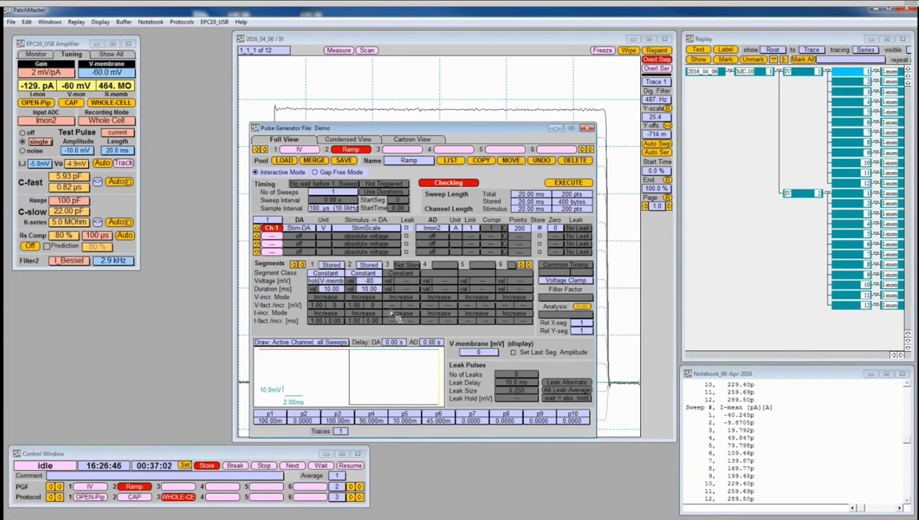
click(376, 289)
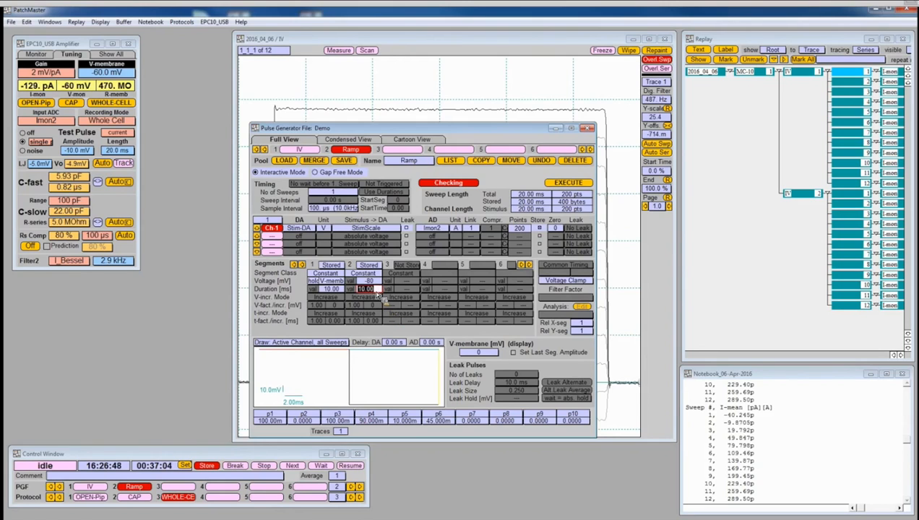
text(0)
key(Return)
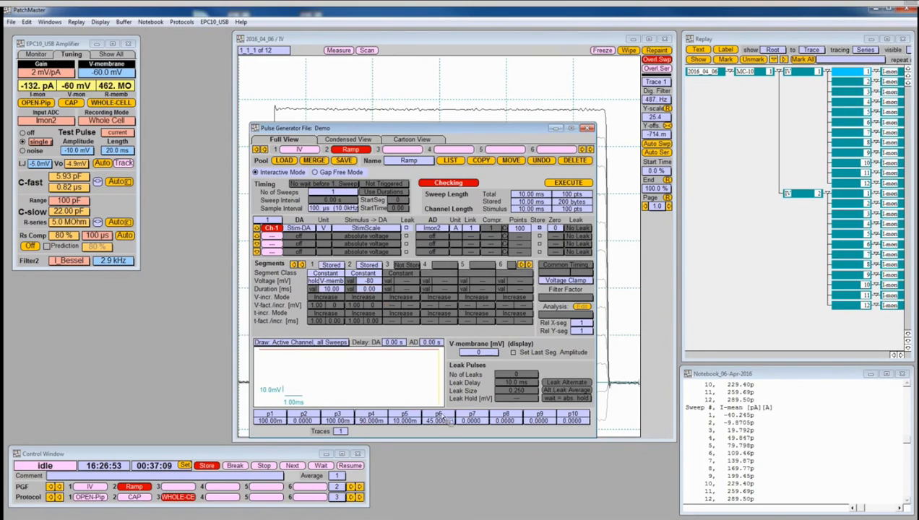
Step: Add segment 3 as a stored Ramp segment to 100 mV with a duration of 200 ms
click(411, 269)
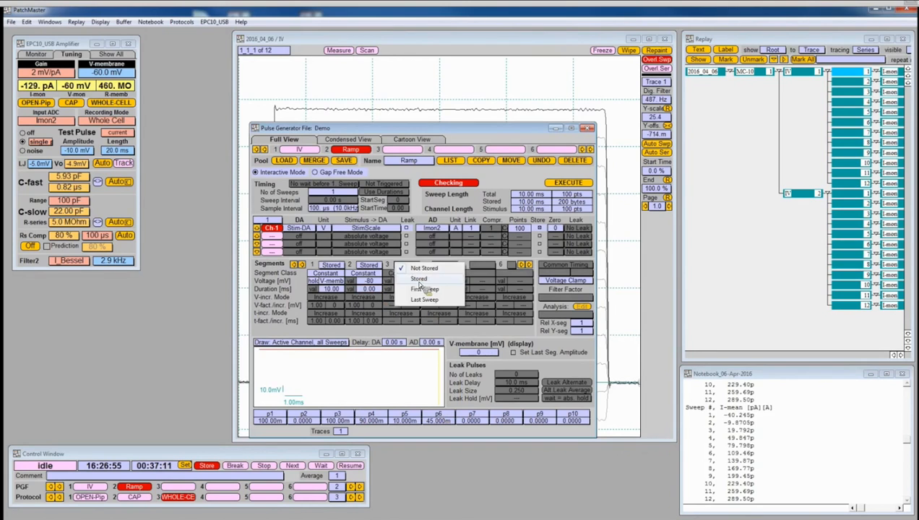
click(419, 286)
click(409, 276)
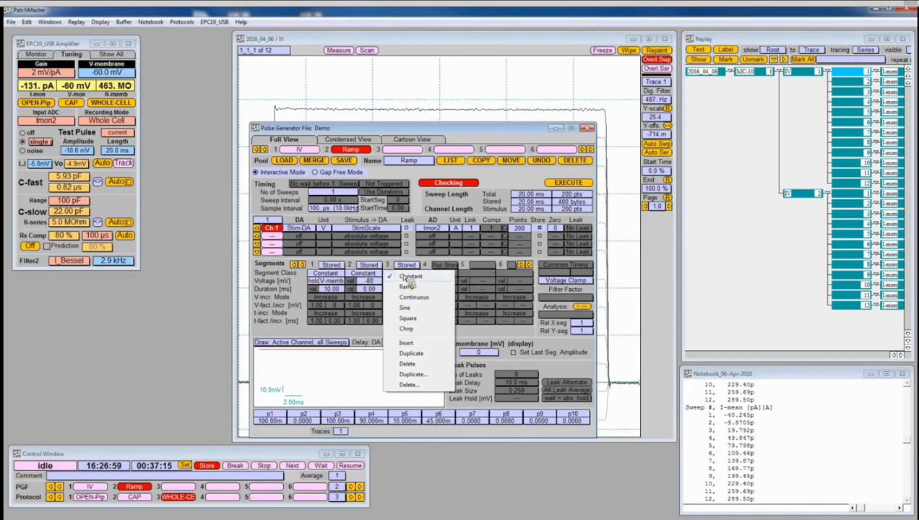
click(409, 287)
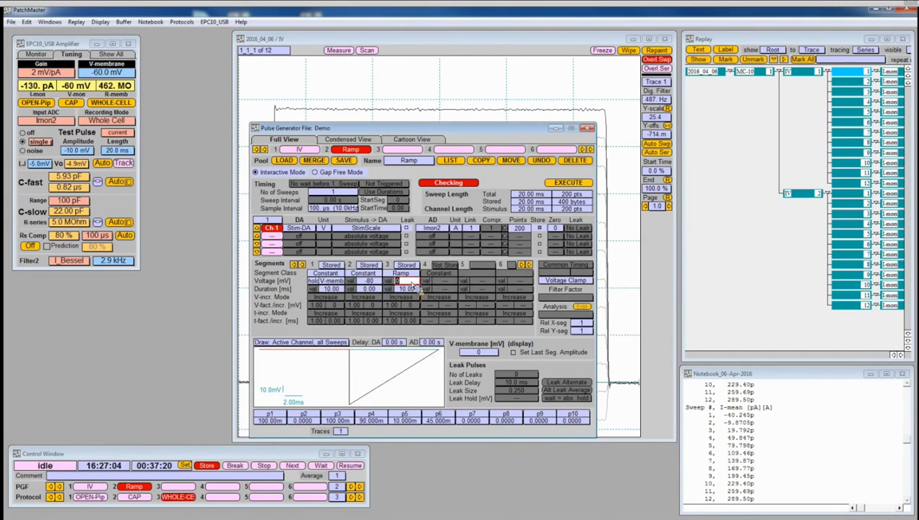
text(100)
key(Return)
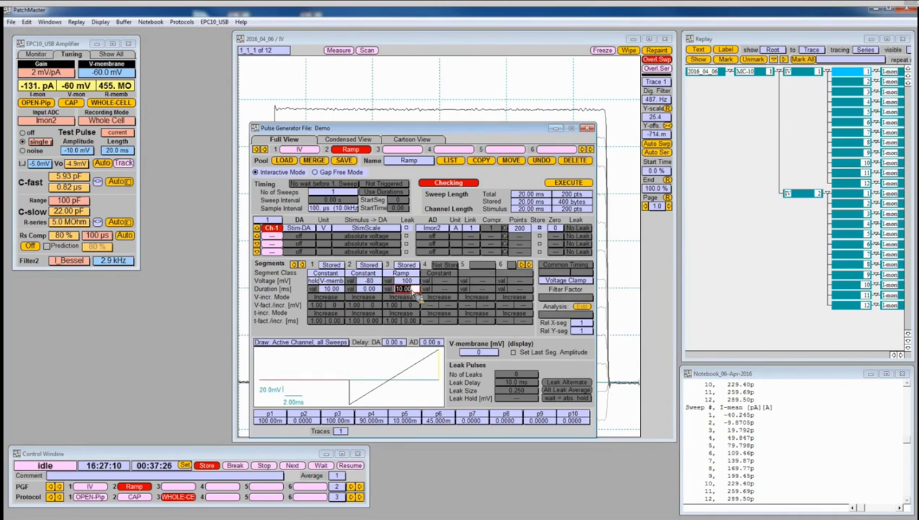
text(200)
key(Return)
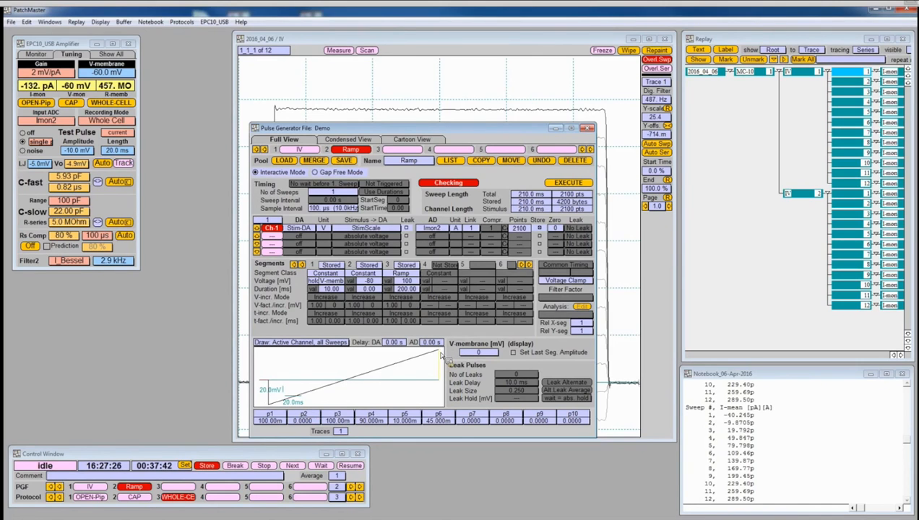
Step: Add segment 4 of the Ramp sequence as a stored Constant segment with its voltage set to holding
click(447, 266)
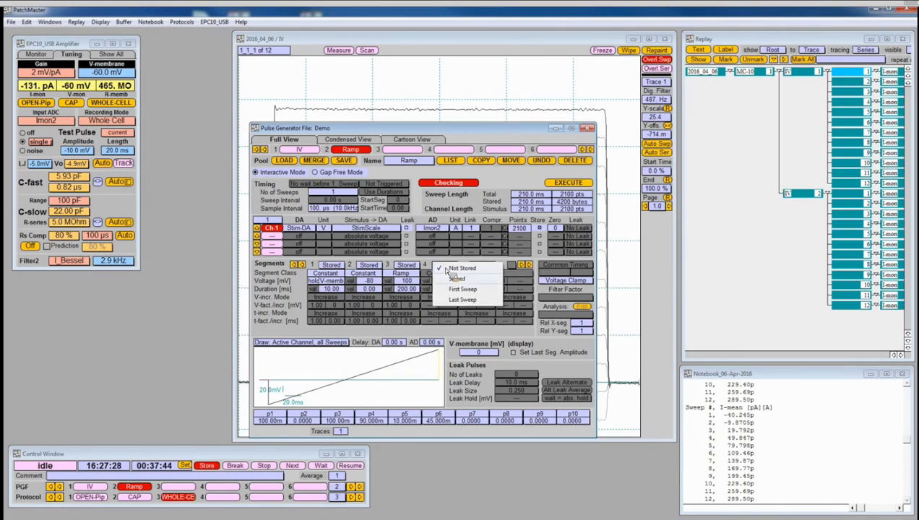
click(452, 278)
click(432, 282)
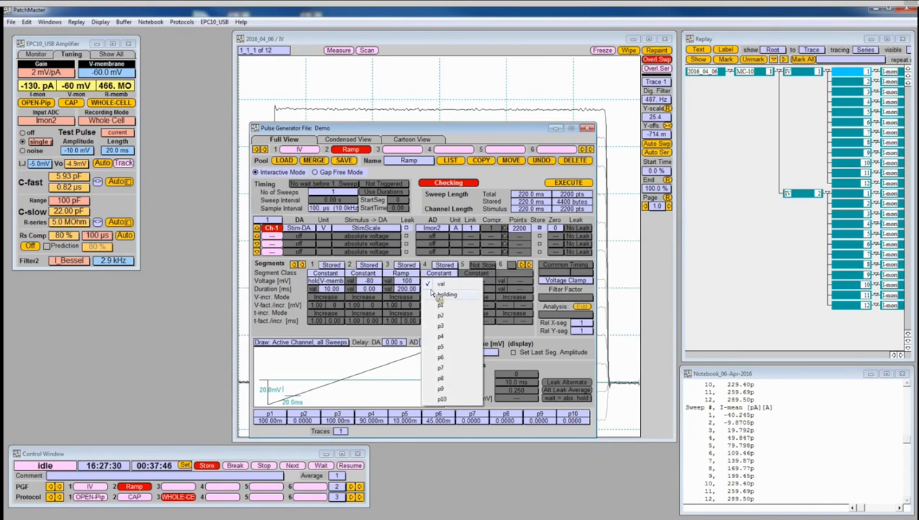
click(441, 294)
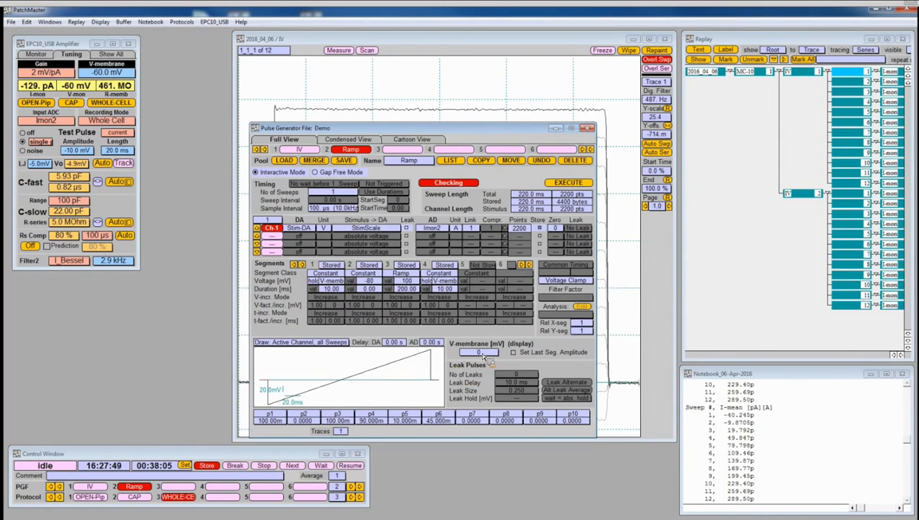
Step: Set the displayed V-membrane of the Ramp sequence to -60 mV and close the Pulse Generator
text(-60)
key(Return)
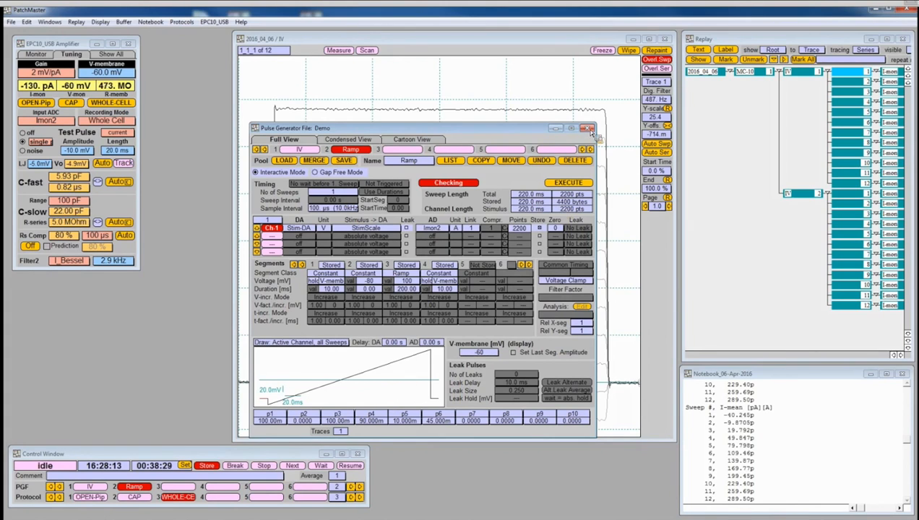
click(587, 129)
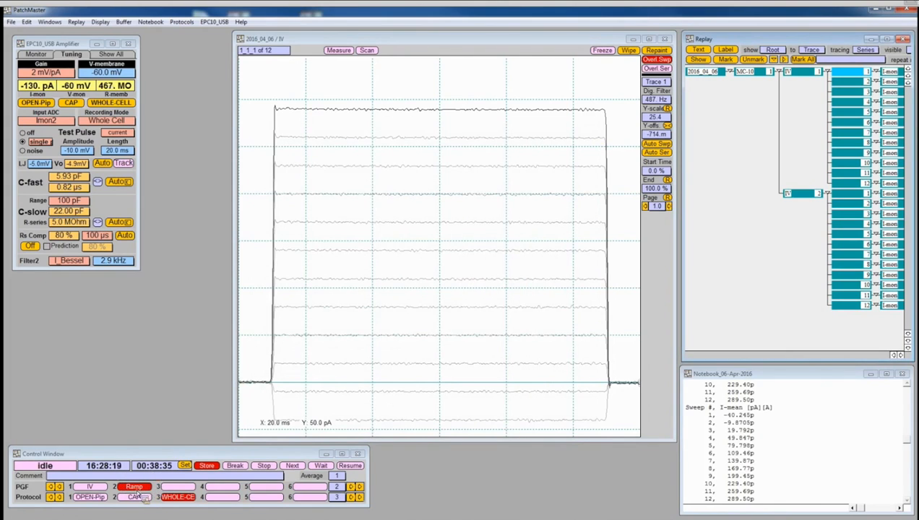
Step: Run the Ramp sequence, auto-scale the recorded sweep, and bring the start of the data tree back into view
click(139, 488)
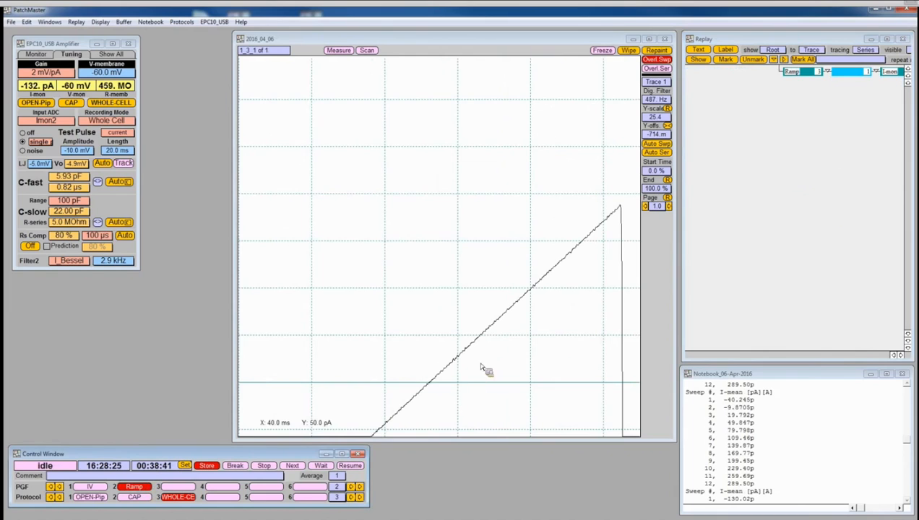
click(655, 151)
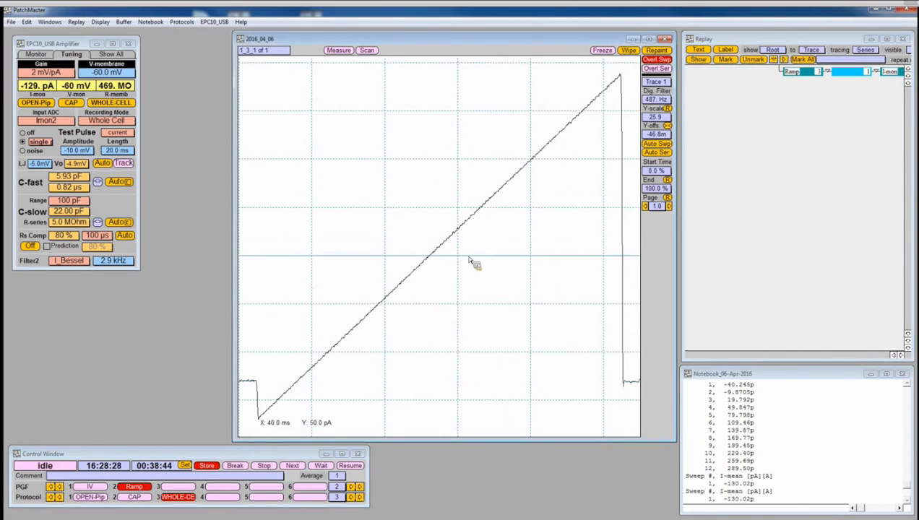
click(909, 70)
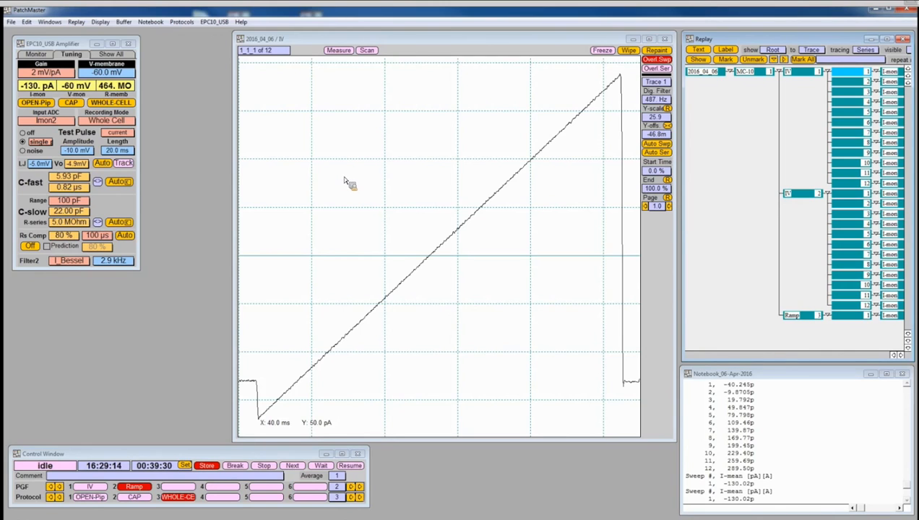
Step: Open the Analysis window and create a method named Ramp in the second slot without copying the previous method's settings
key(F7)
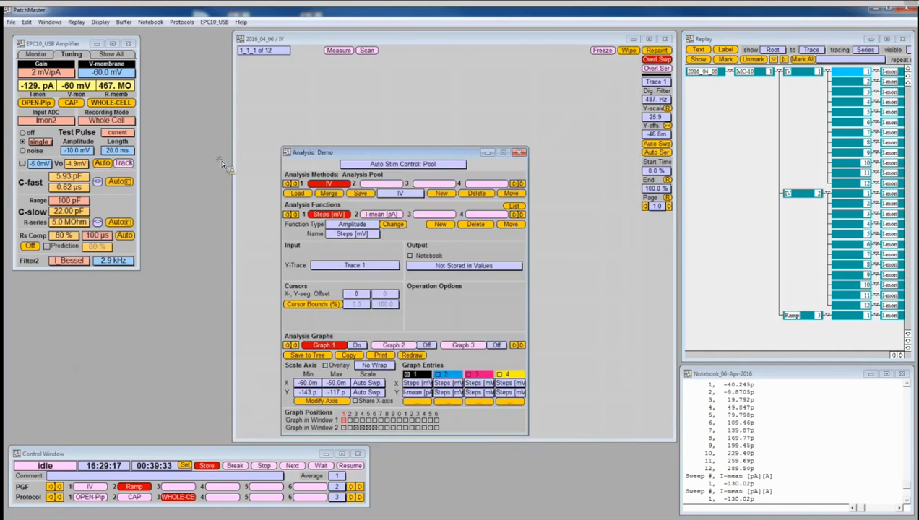
drag(380, 153, 552, 160)
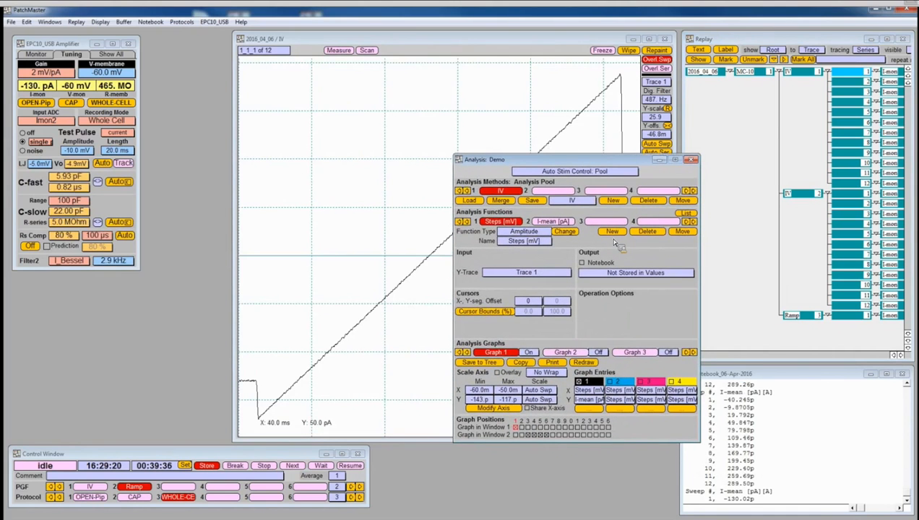
click(549, 194)
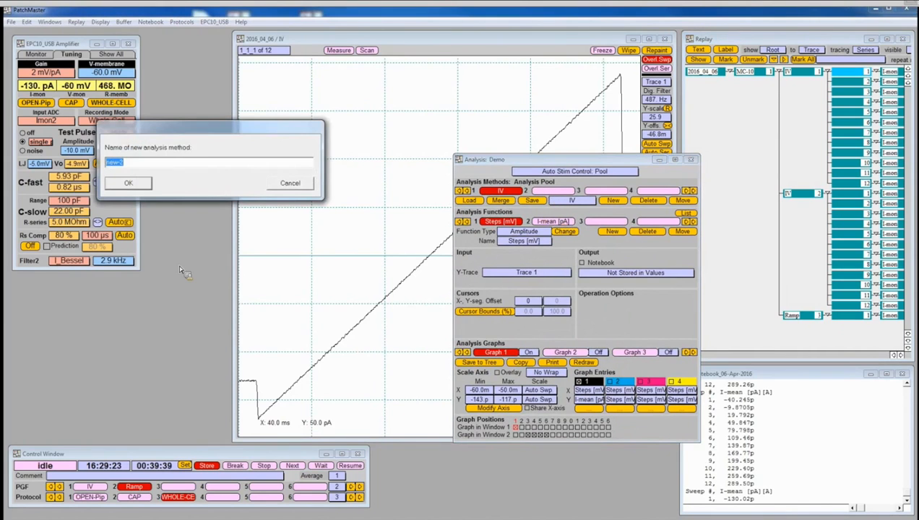
text(Ramp)
click(127, 183)
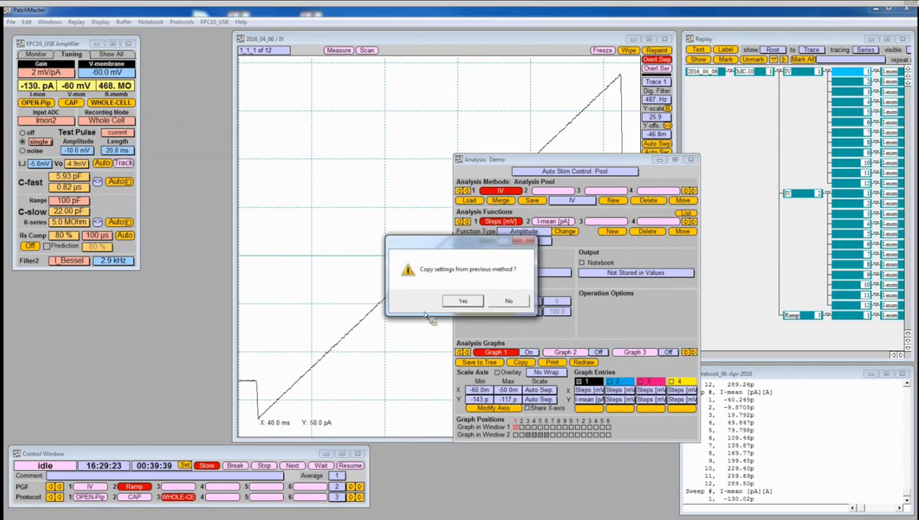
click(506, 304)
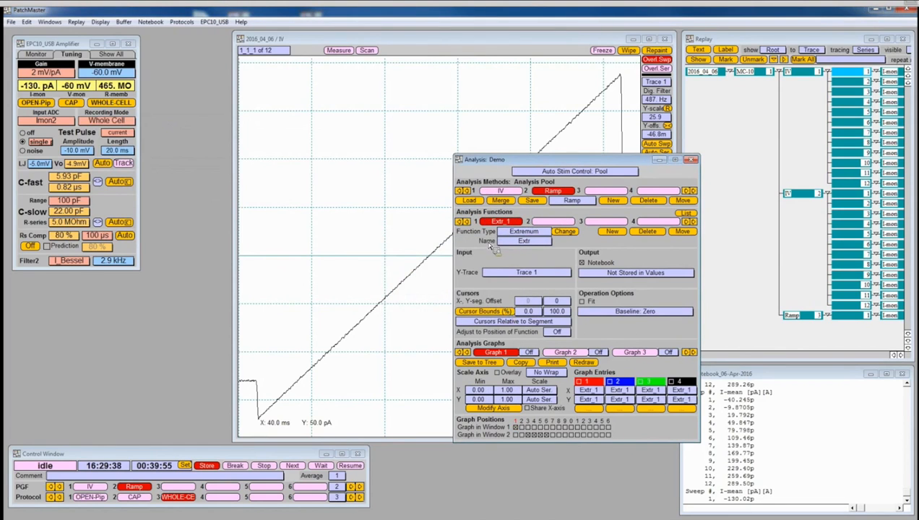
Step: Change the Ramp method's first analysis function to the Stimulus type and name it Voltage [mV]
click(568, 233)
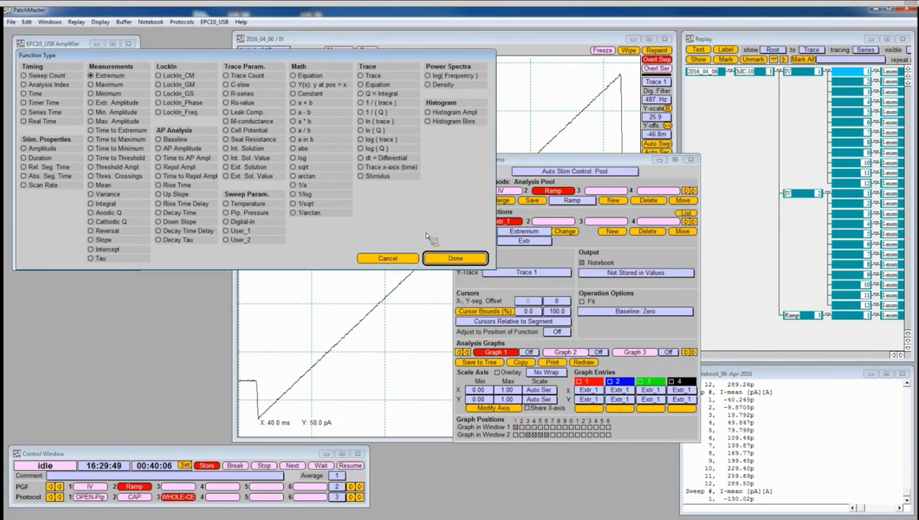
click(362, 177)
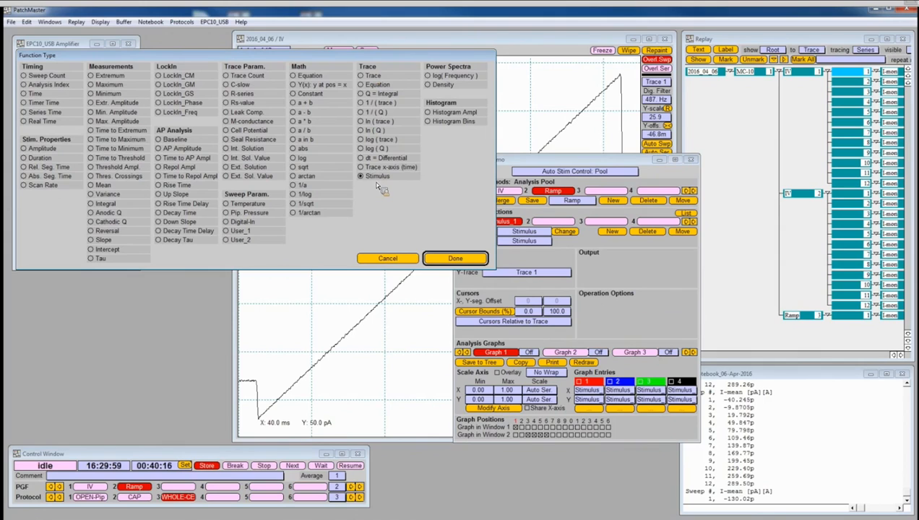
click(444, 259)
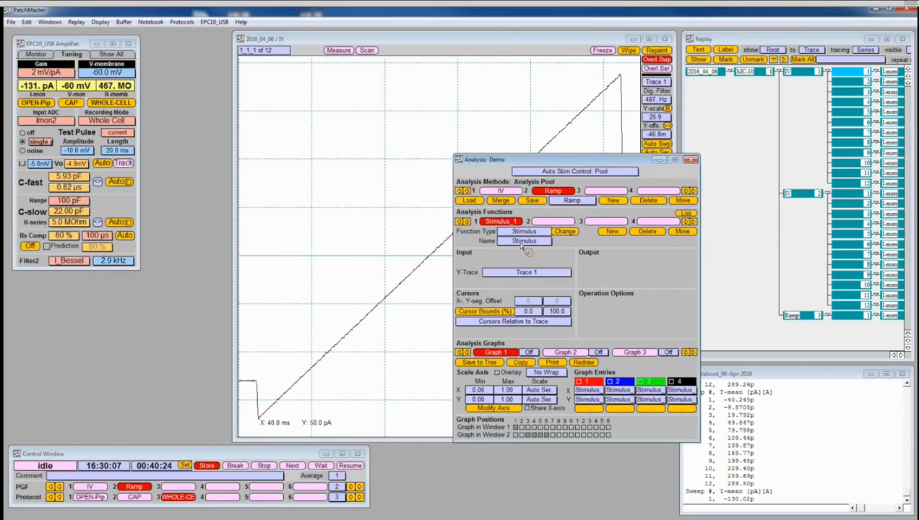
click(522, 243)
text(Voltage [mV])
key(Return)
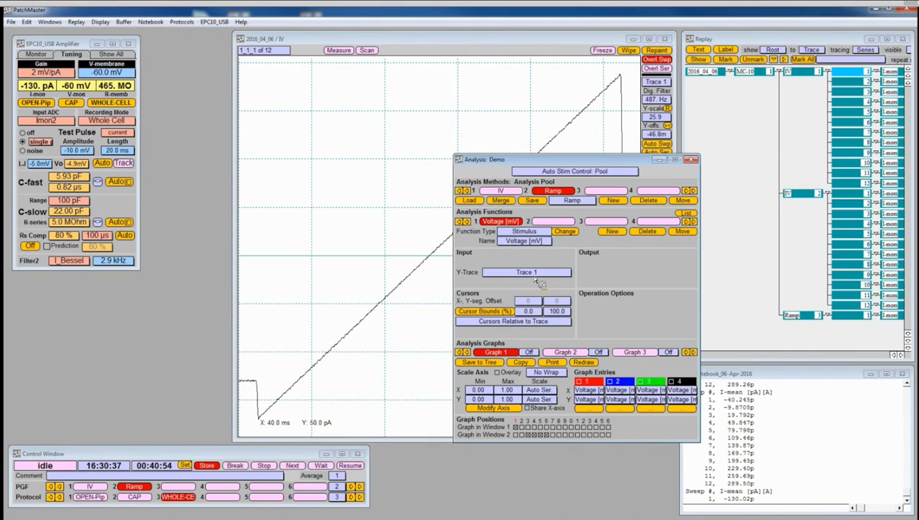
Step: Set the Voltage [mV] function's cursors relative to the segment and restrict it to ramps only
click(513, 324)
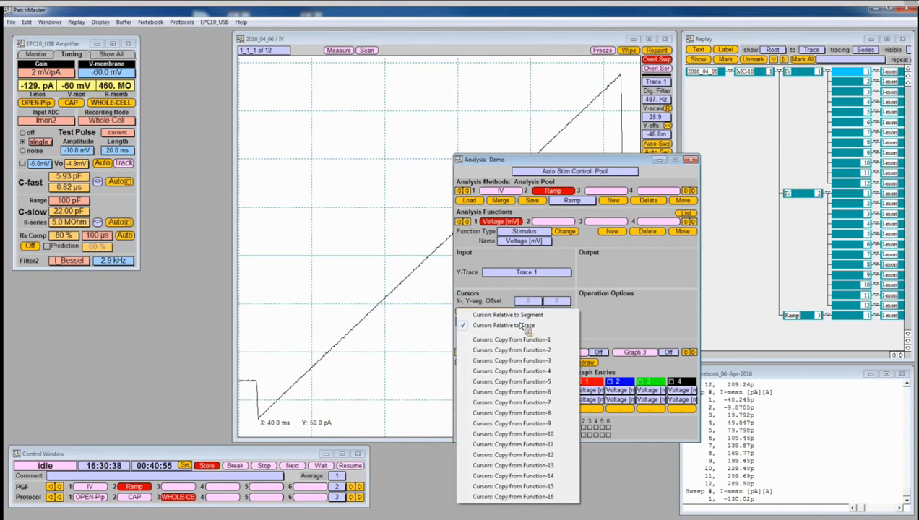
click(523, 317)
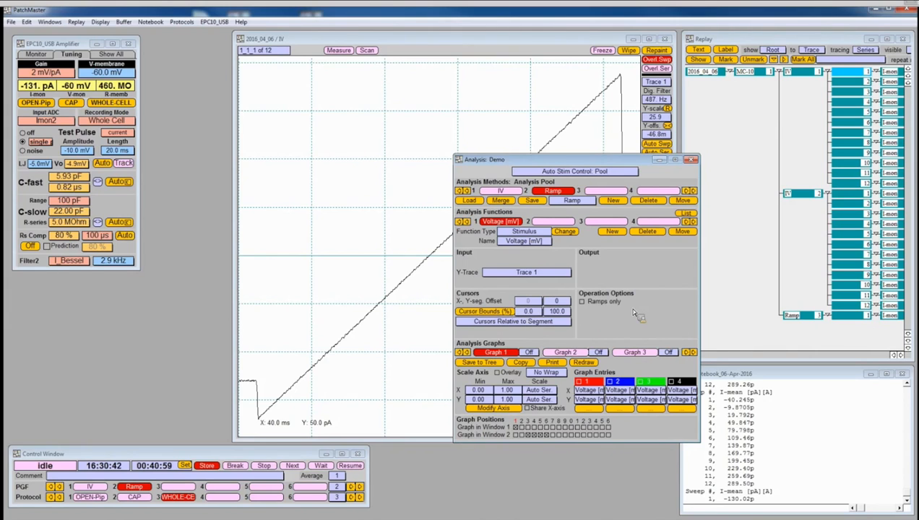
click(582, 301)
Step: Add a second analysis function of type Trace named Current [pA], with cursors relative to the segment and ramps only
click(554, 224)
click(556, 229)
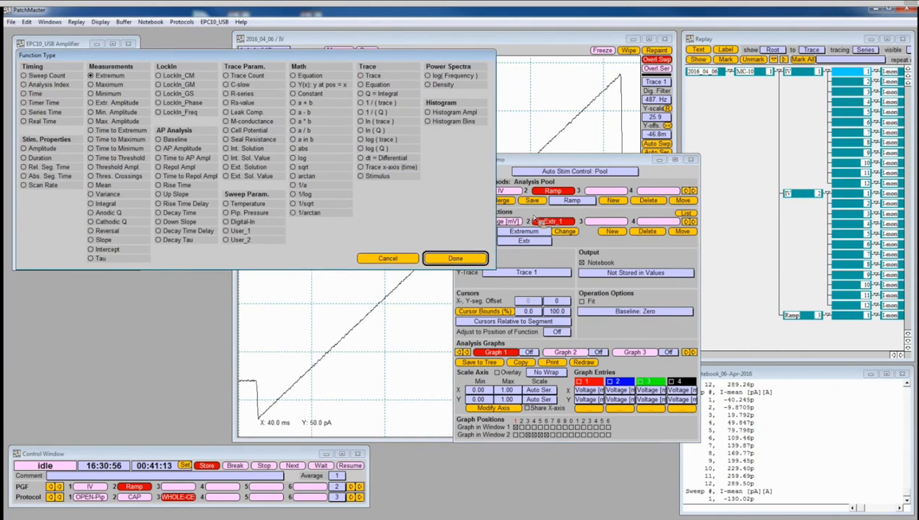
click(370, 76)
click(466, 259)
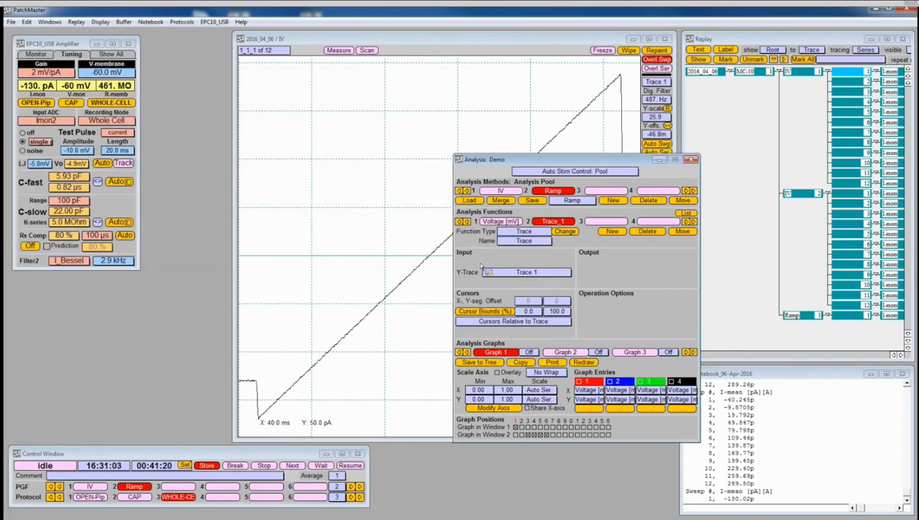
click(530, 243)
key(BackSpace)
text(Current [pA])
key(Return)
click(539, 323)
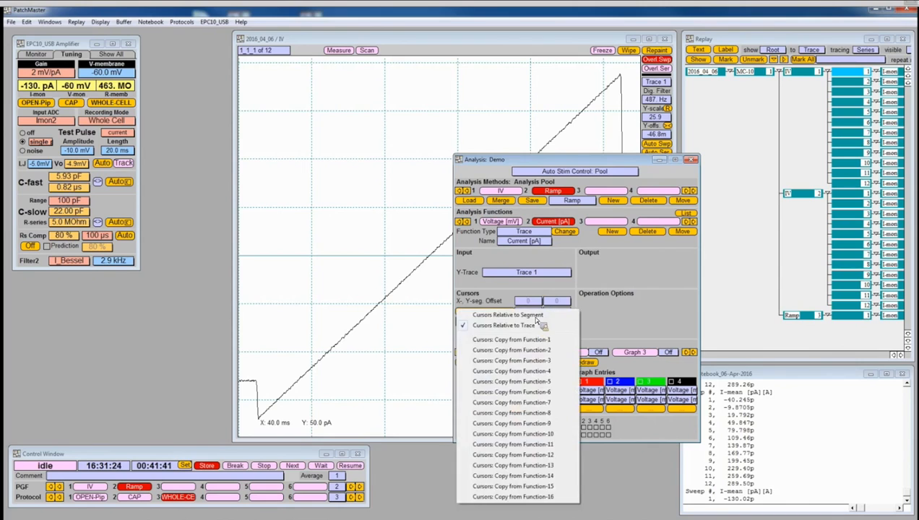
click(533, 316)
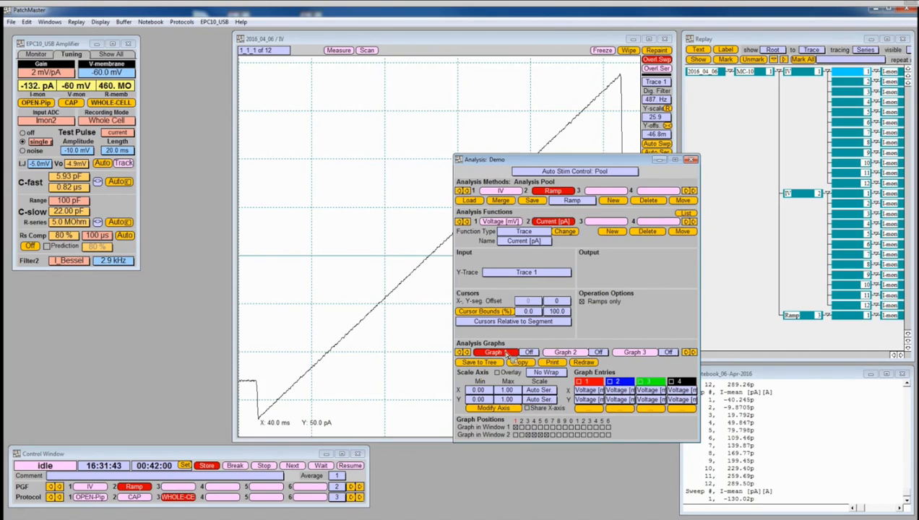
Step: Turn on Graph 1 and enable its first entry with Current [pA] on Y against Voltage [mV] on X
click(530, 355)
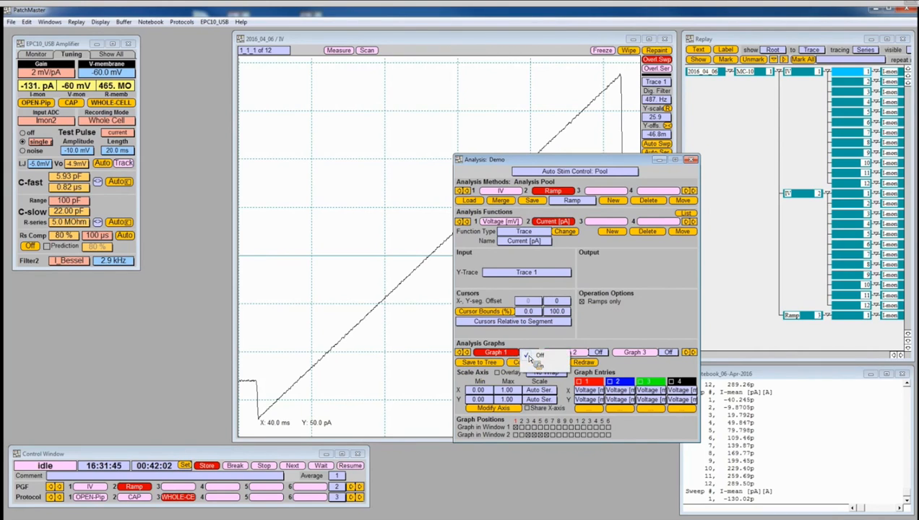
click(546, 369)
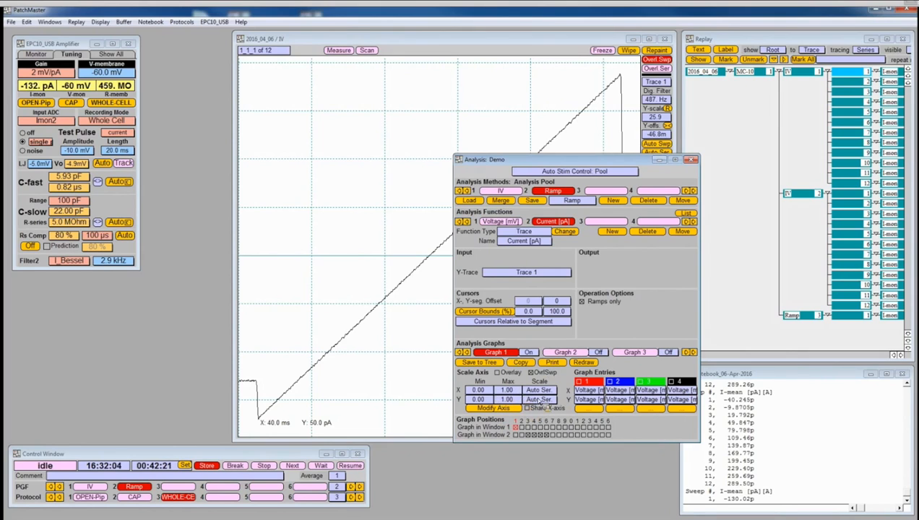
click(578, 384)
click(590, 408)
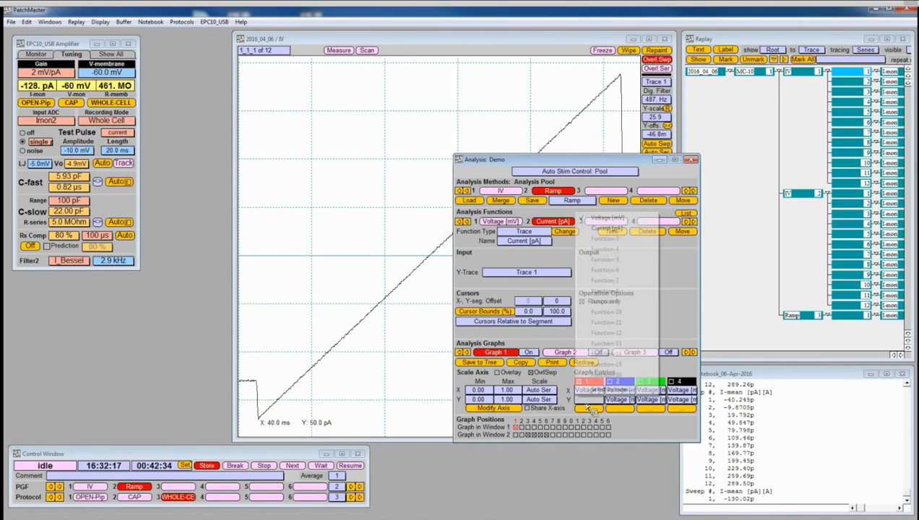
click(608, 229)
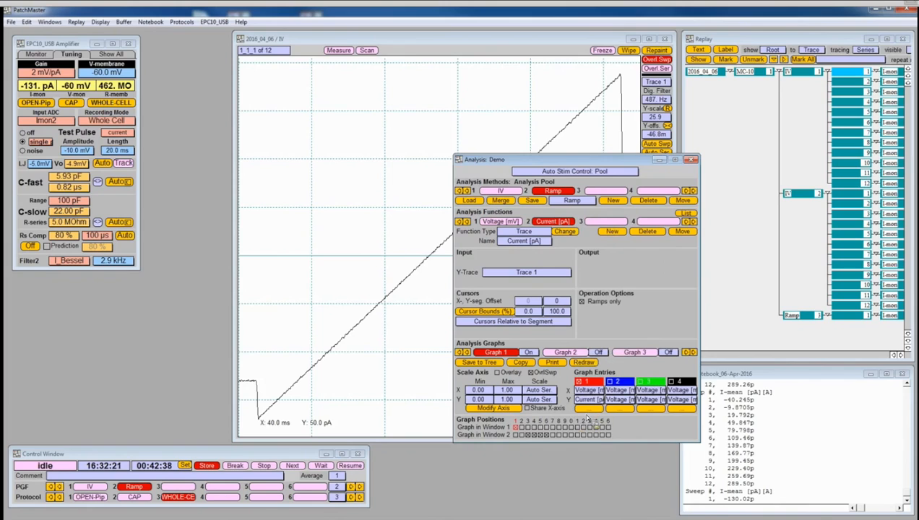
Step: Set the marker of the first Graph 1 entry to Point with size 1, and close the Analysis window
click(588, 409)
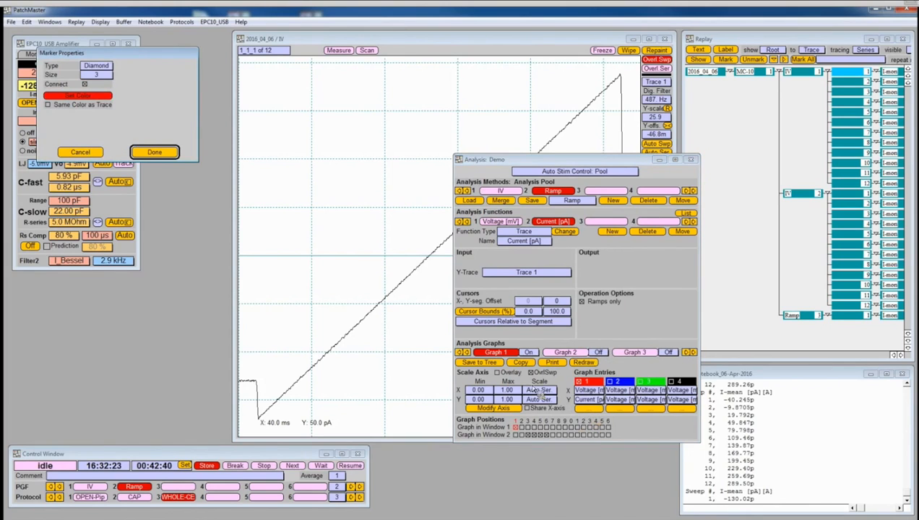
click(108, 65)
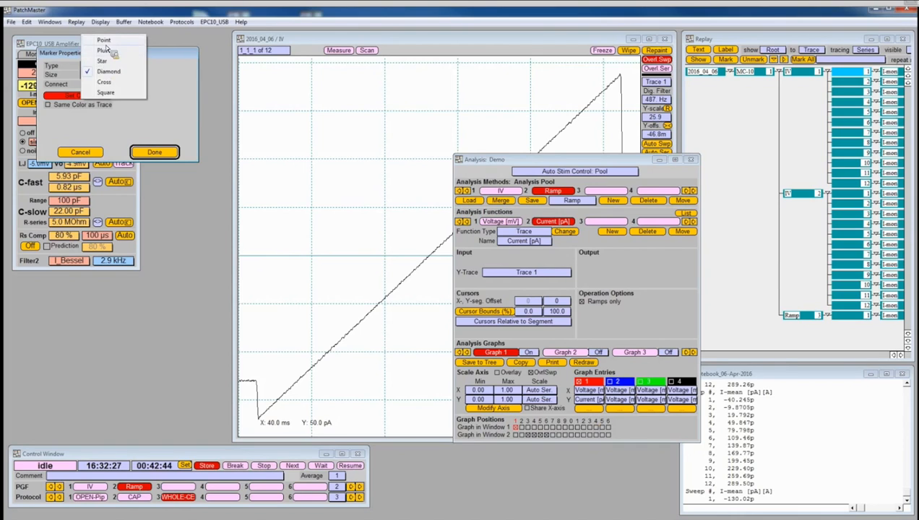
click(104, 40)
click(97, 76)
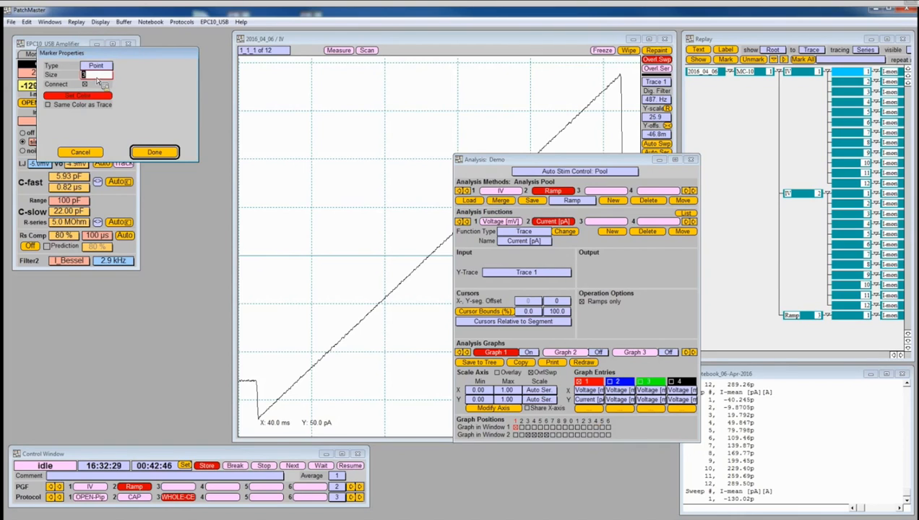
text(1)
key(Return)
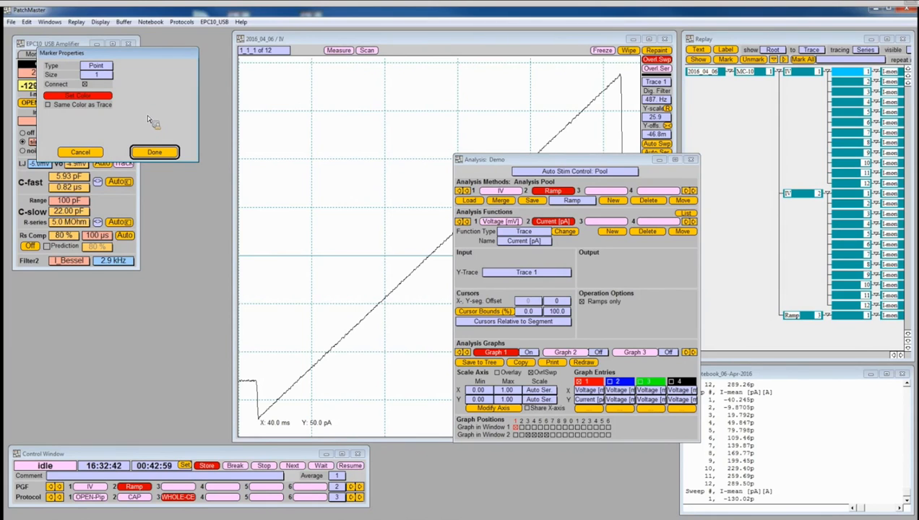
click(163, 153)
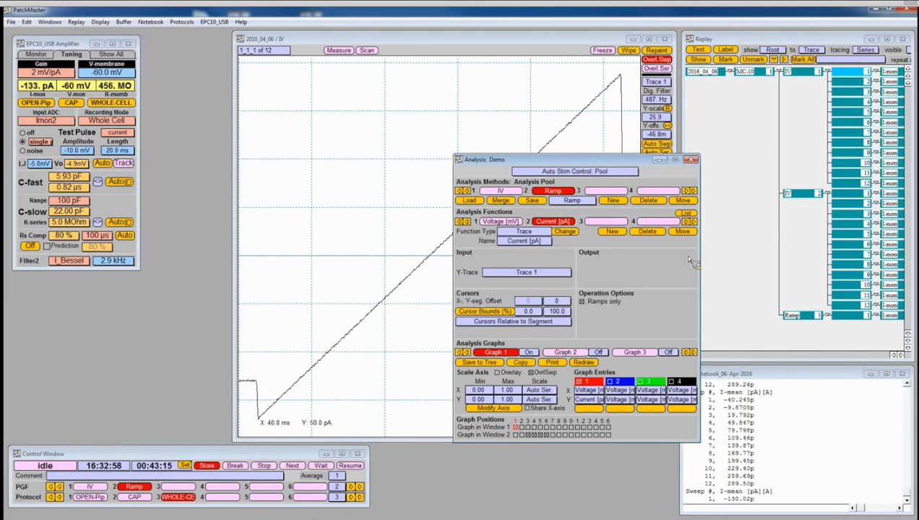
click(692, 165)
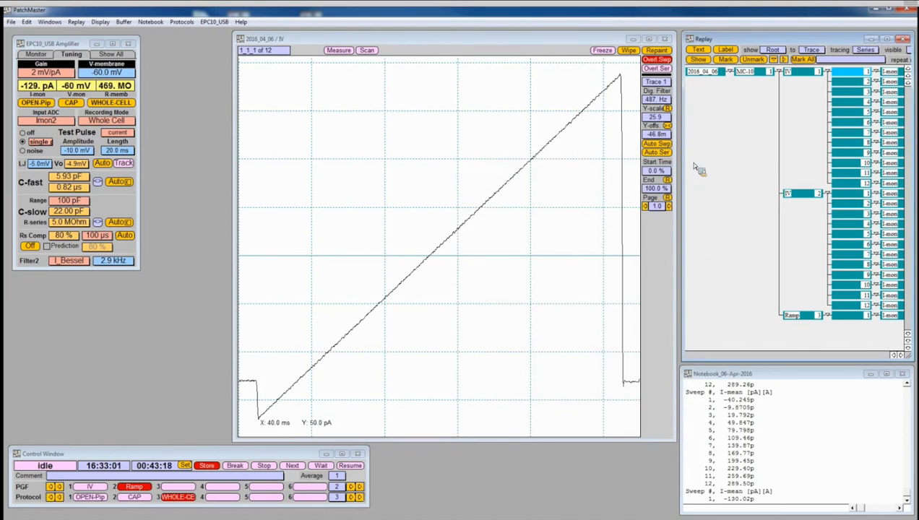
Step: Show the Analysis and Pulse Generator windows side by side and assign the Ramp analysis method to the Ramp sequence
key(F7)
drag(594, 165, 726, 166)
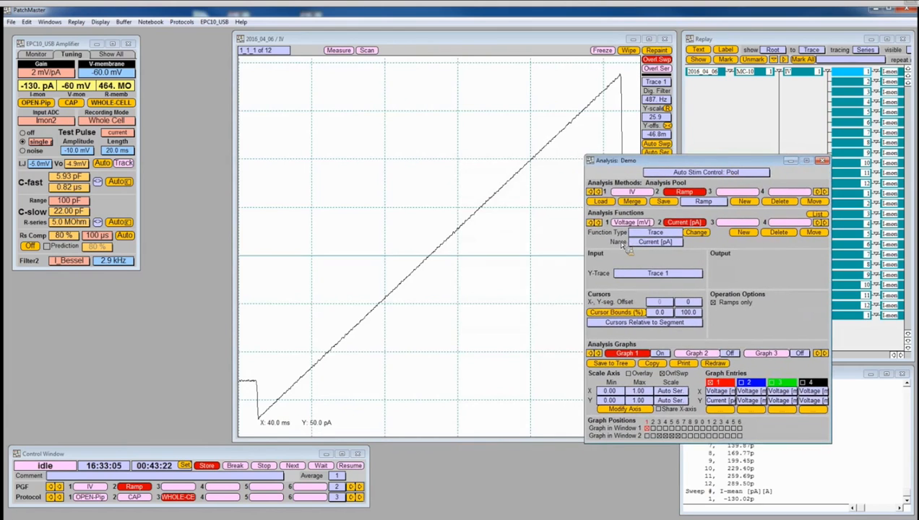
key(F9)
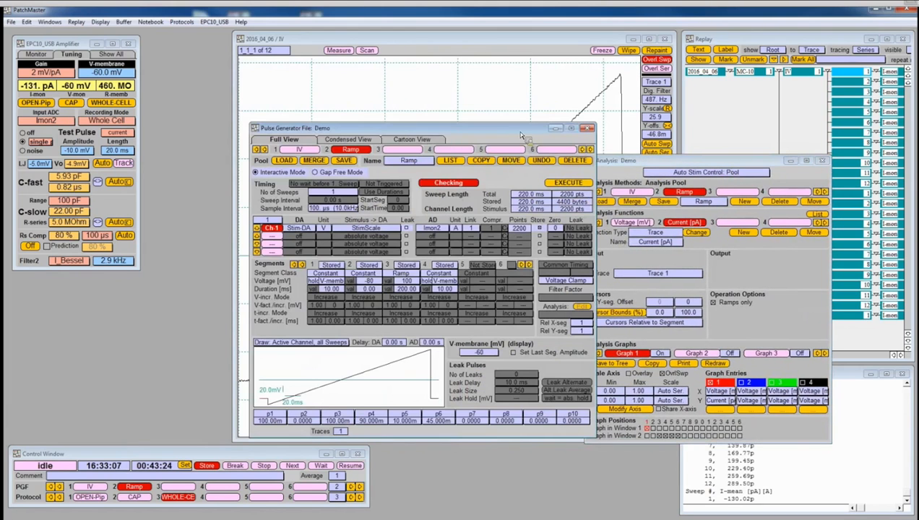
drag(531, 131, 516, 137)
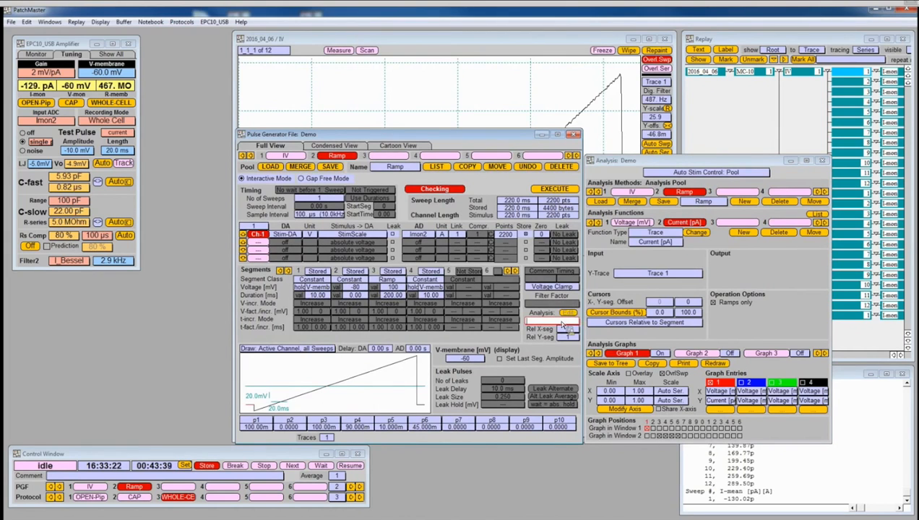
text(Ramp)
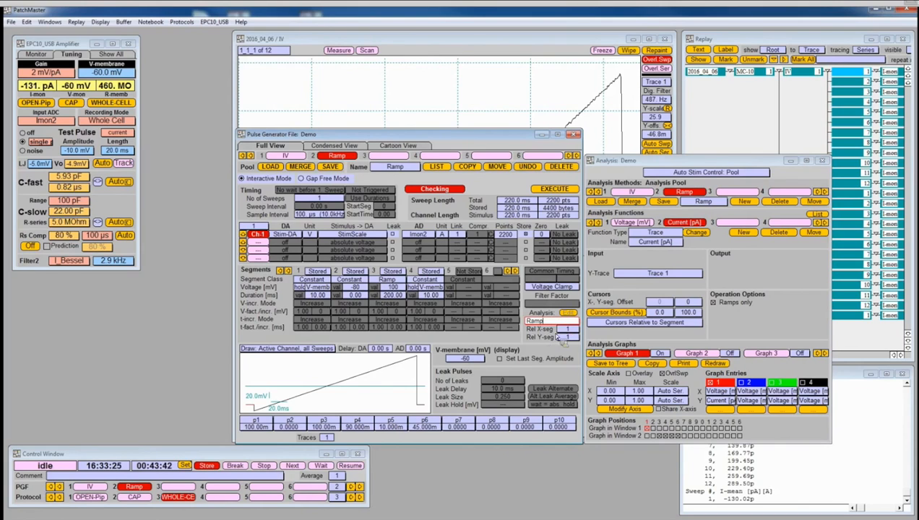
key(Return)
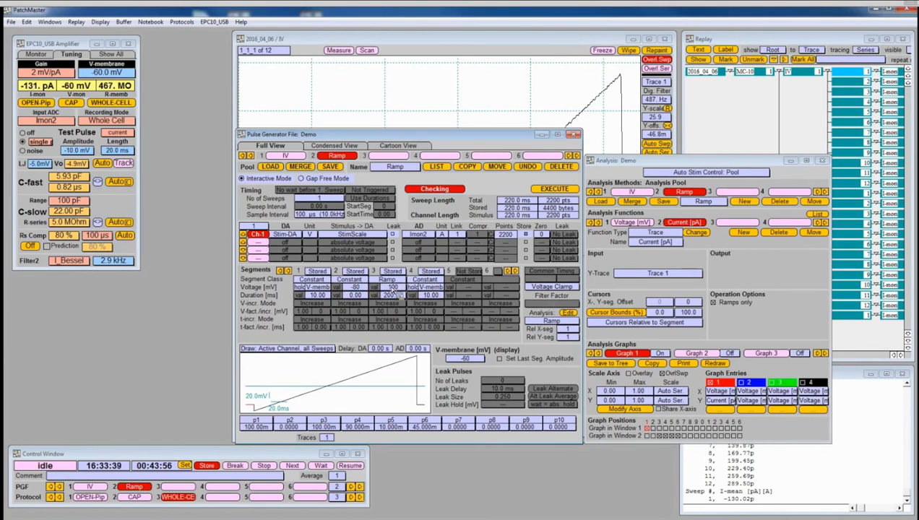
Step: Set the Ramp sequence's relevant X and Y segments to 3, and close the Pulse Generator and Analysis windows
click(570, 329)
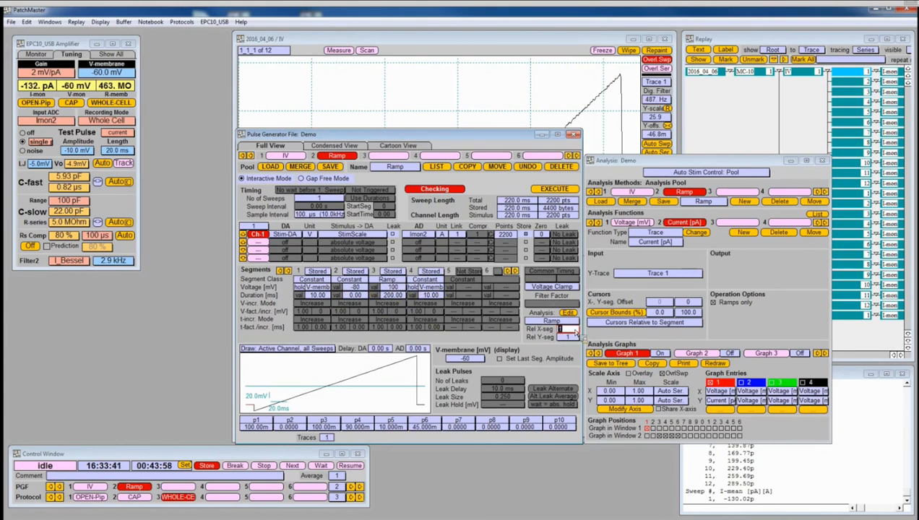
text(3)
key(Return)
click(576, 340)
text(3)
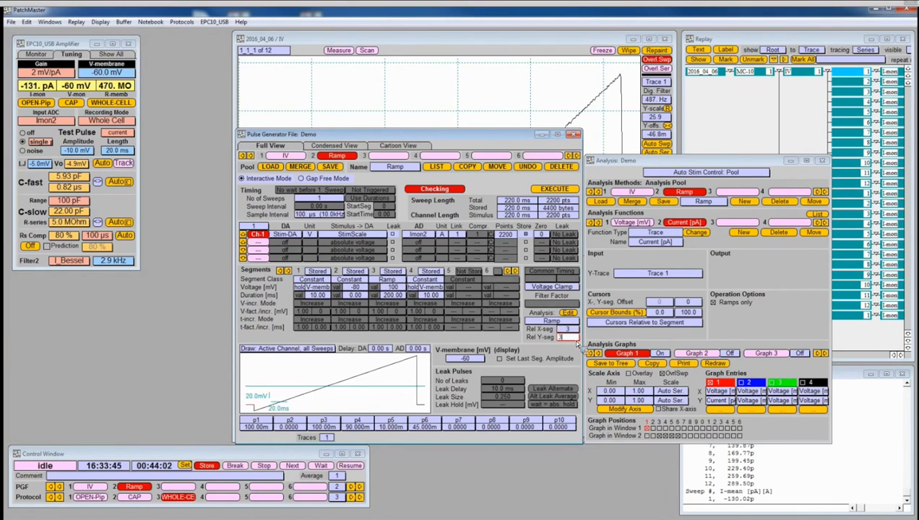
key(Return)
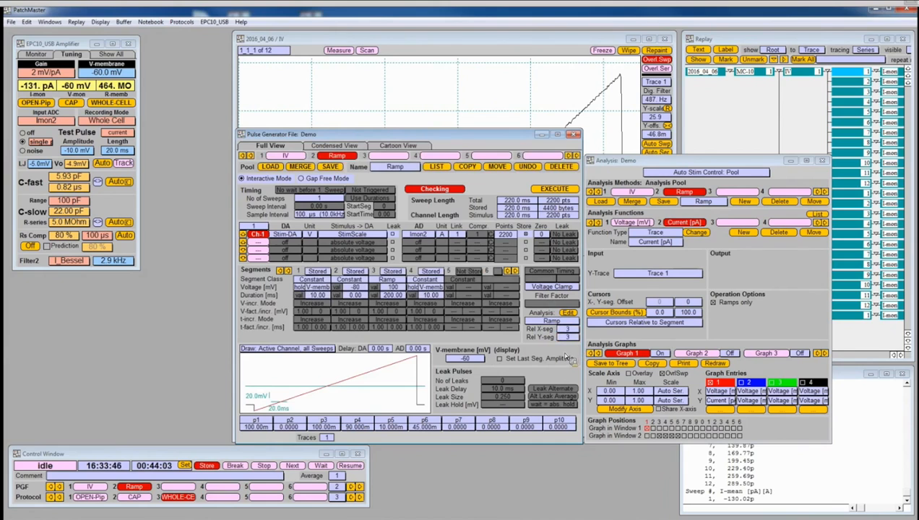
click(574, 136)
click(822, 161)
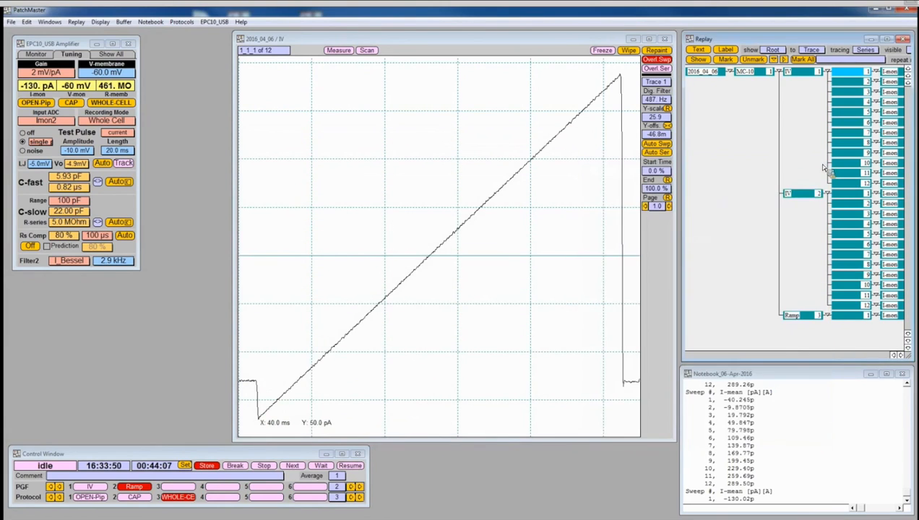
Step: Show Analysis Window 1 beside the oscilloscope and run the Ramp sequence with data storing turned off
click(50, 23)
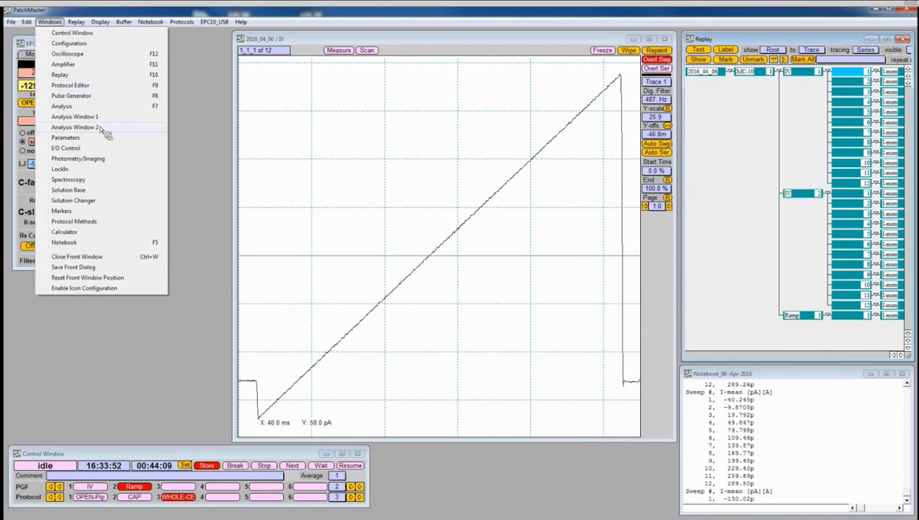
click(76, 117)
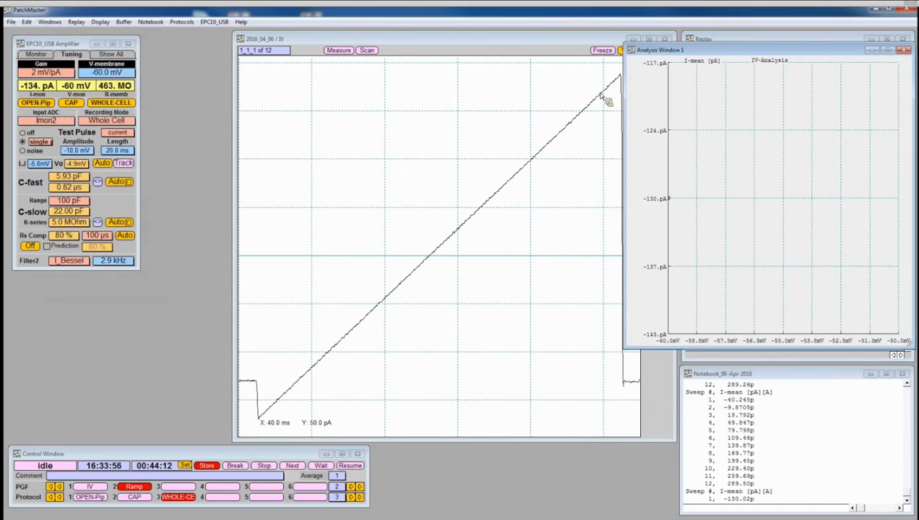
drag(550, 36, 494, 35)
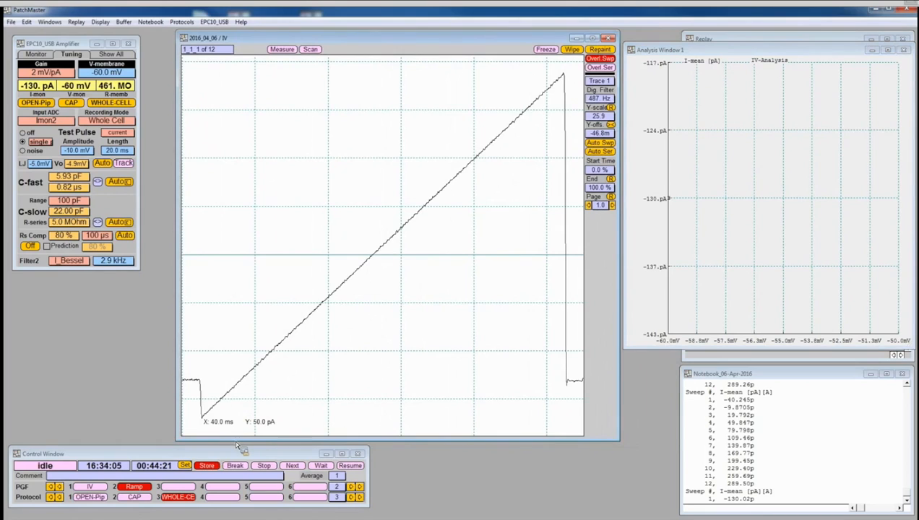
click(216, 467)
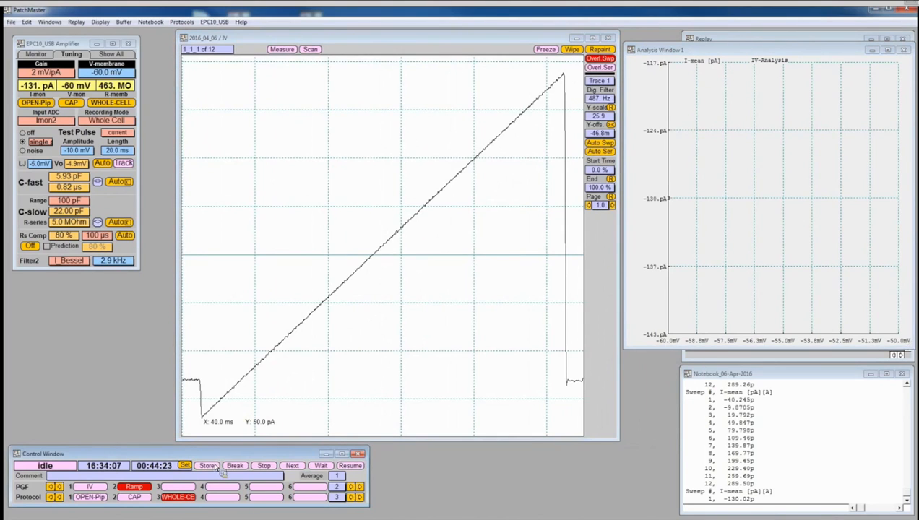
click(135, 489)
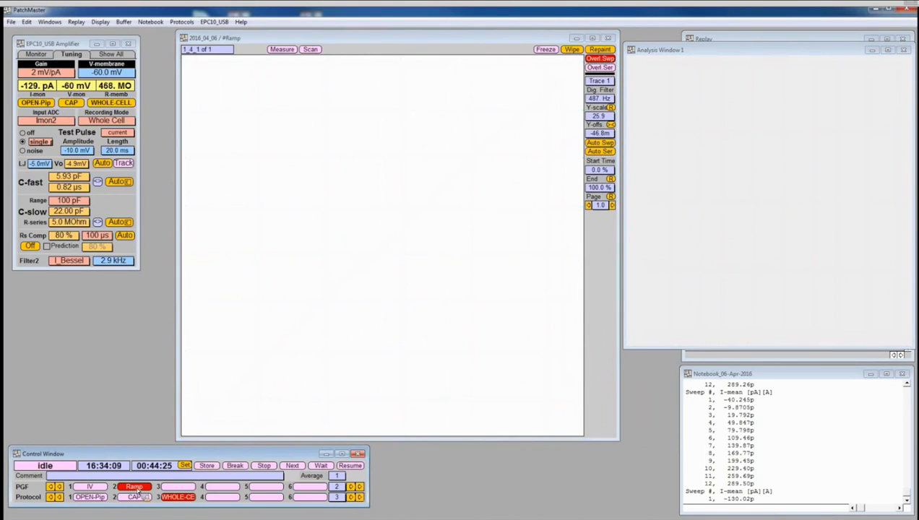
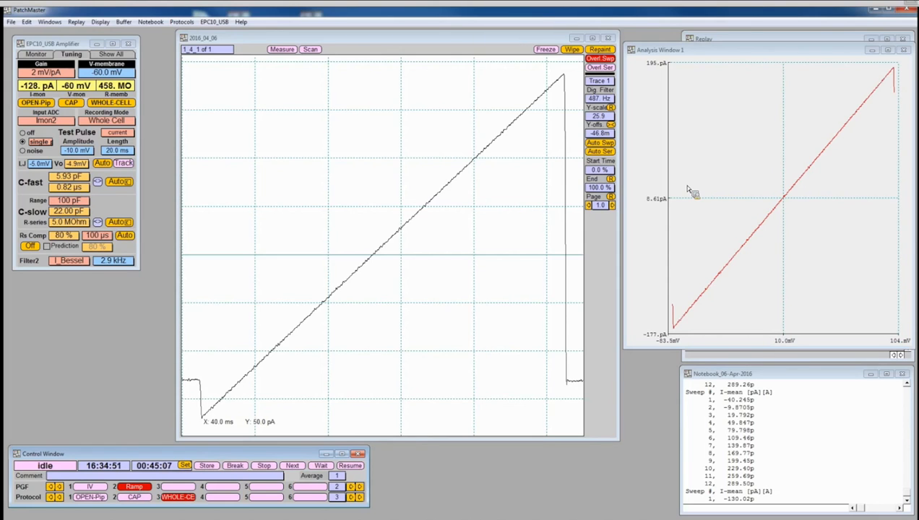
Step: Set the duration of the Ramp sequence's second segment to 2 ms in the Pulse Generator
key(F9)
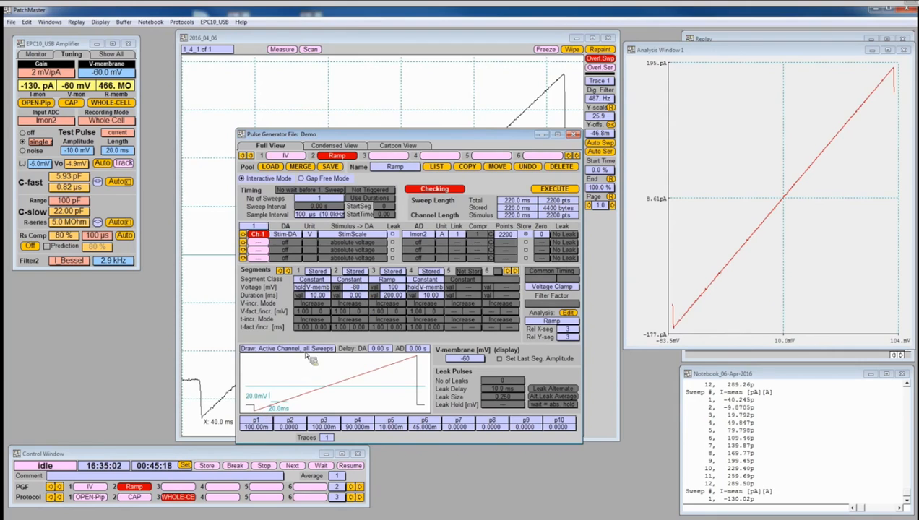
click(356, 297)
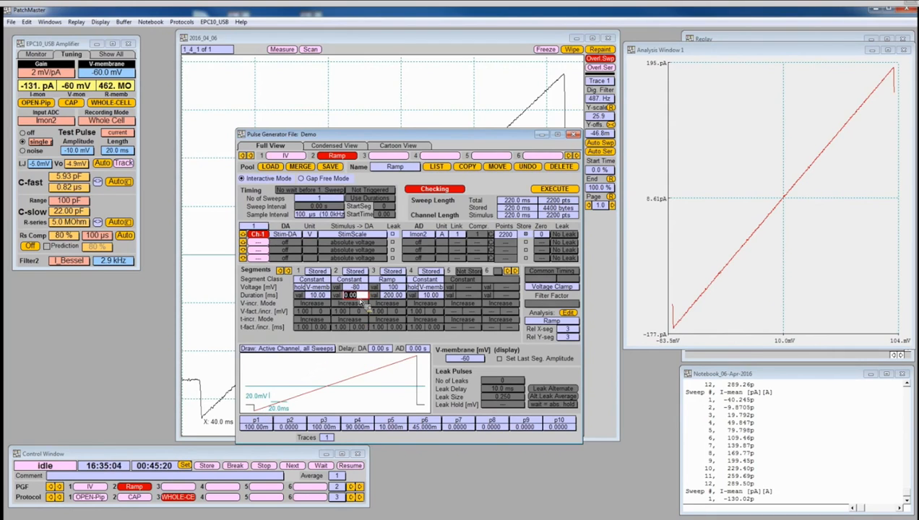
text(2)
key(Return)
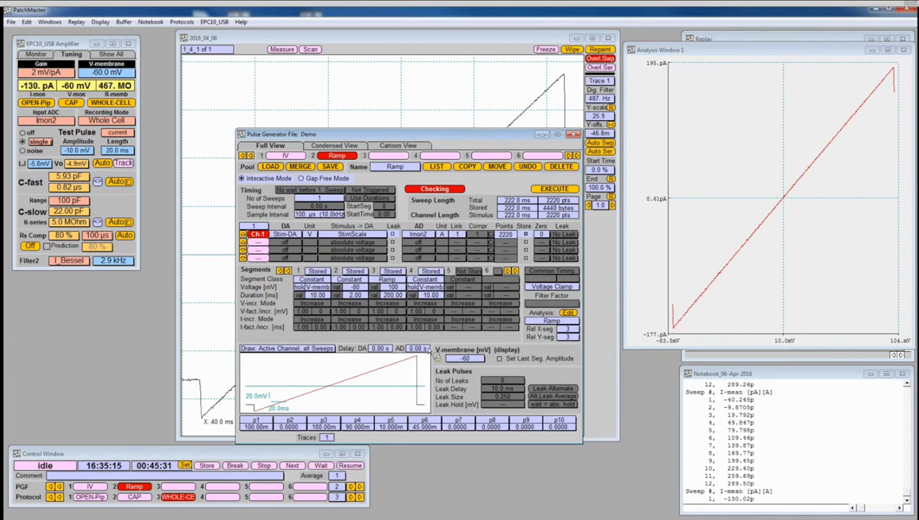
Step: Change the Ramp sequence's fourth segment from membrane holding to a fixed value of 100 mV with a 2 ms duration
click(420, 289)
click(427, 280)
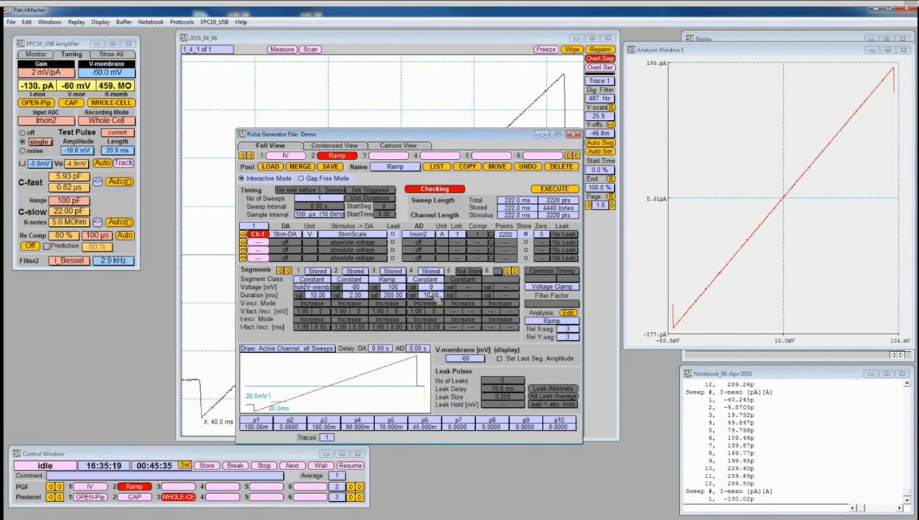
text(1)
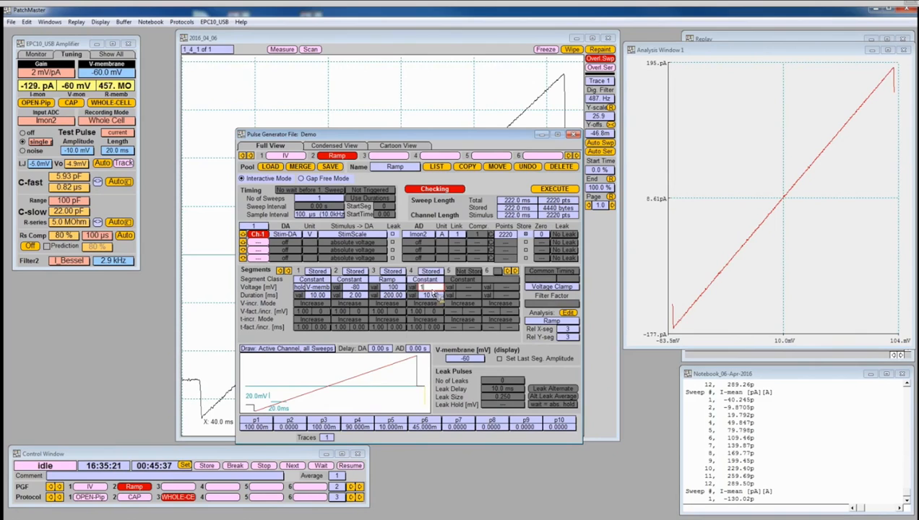
text(0.0)
key(Tab)
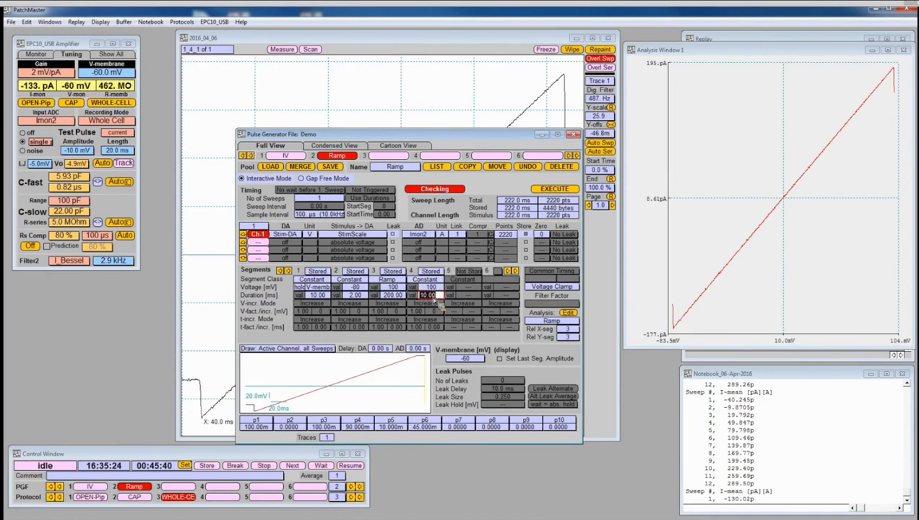
text(2)
click(453, 303)
Step: Store a fifth constant segment held at V-membrane, and run the revised Ramp sequence from the Control Window
click(466, 272)
click(466, 272)
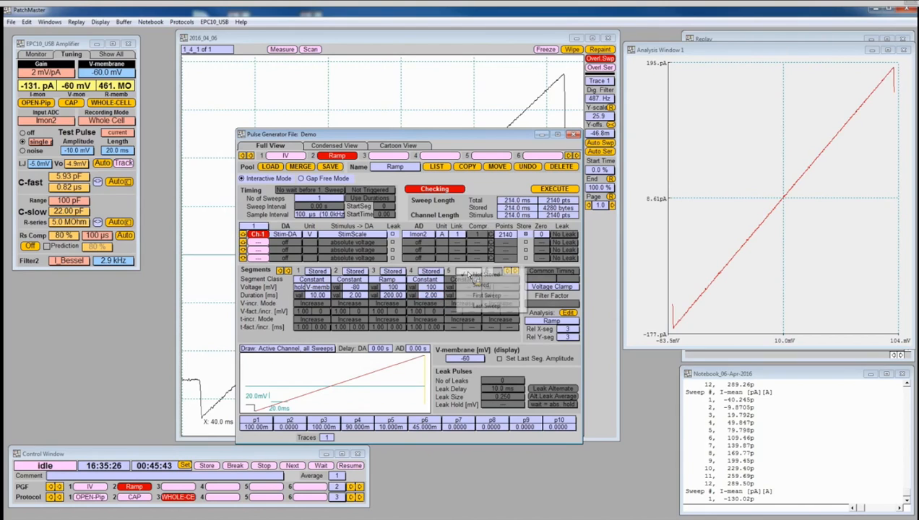
click(476, 287)
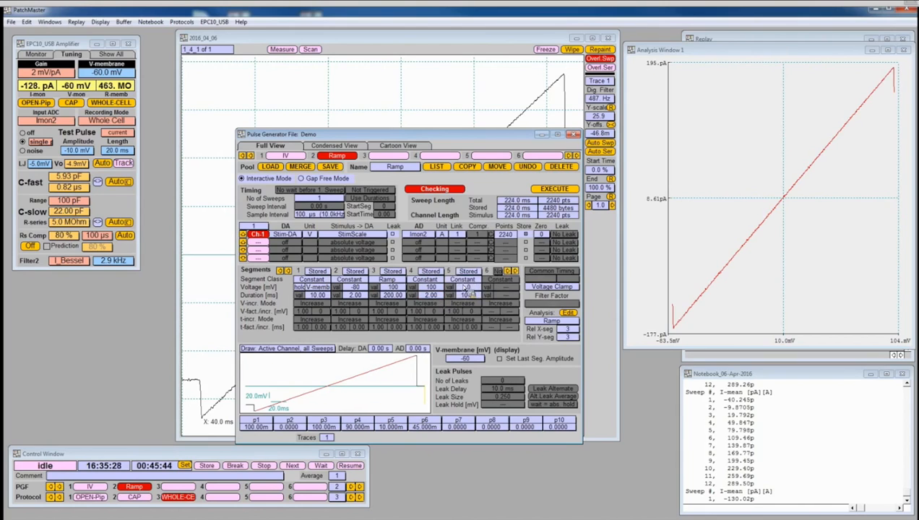
click(452, 287)
click(463, 300)
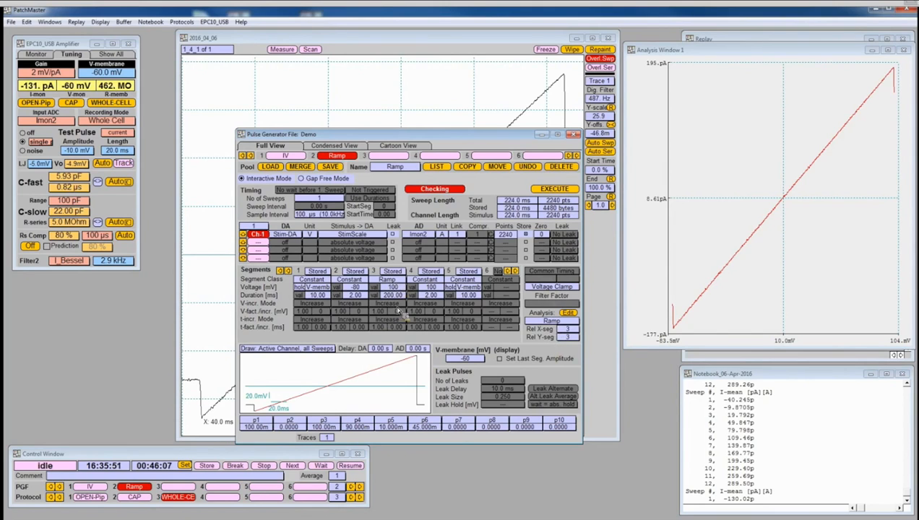
click(573, 135)
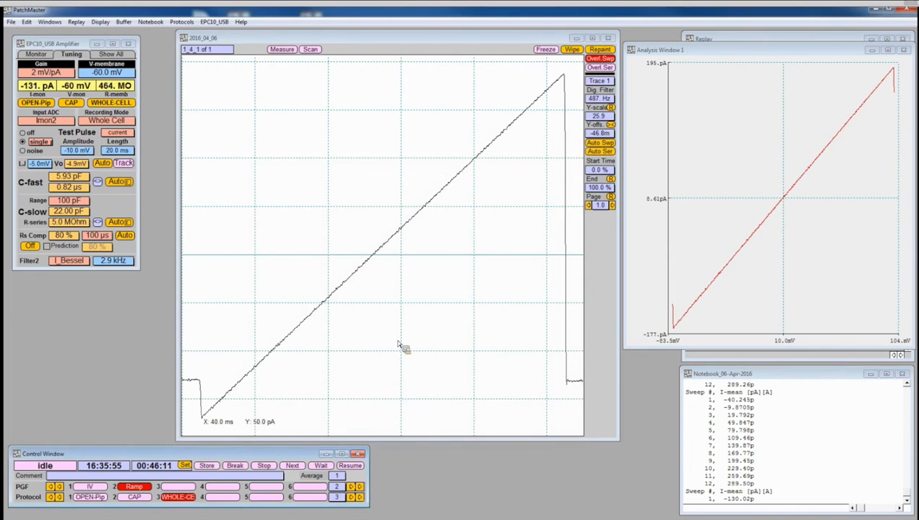
click(135, 489)
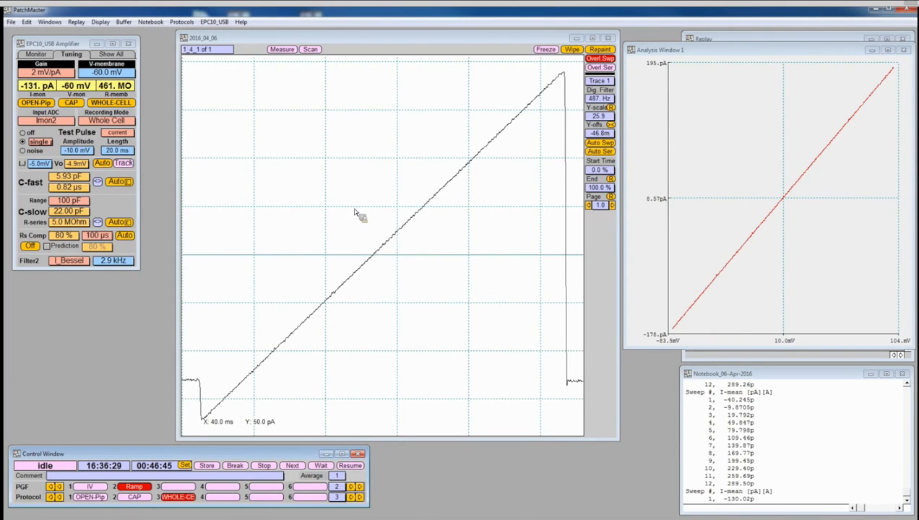
Step: Examine the export formats offered for replayed data
click(287, 41)
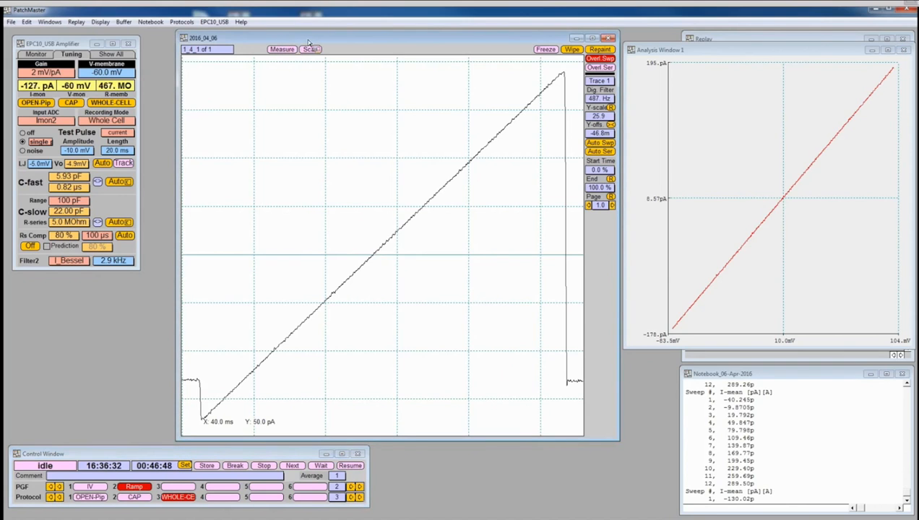
click(77, 22)
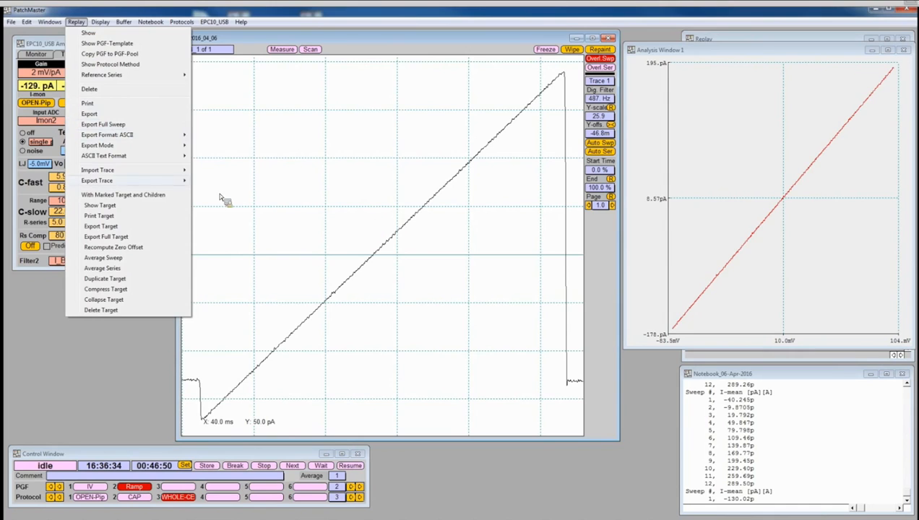
mouse_move(106, 138)
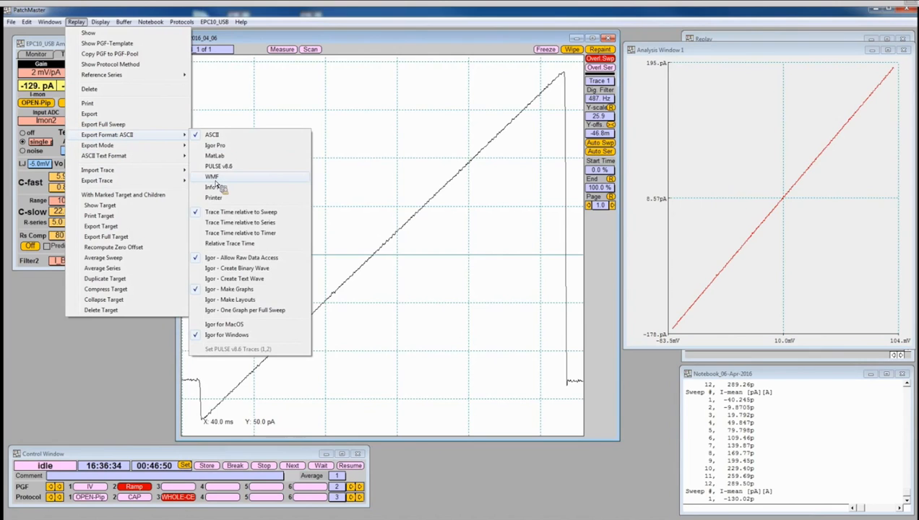
click(384, 181)
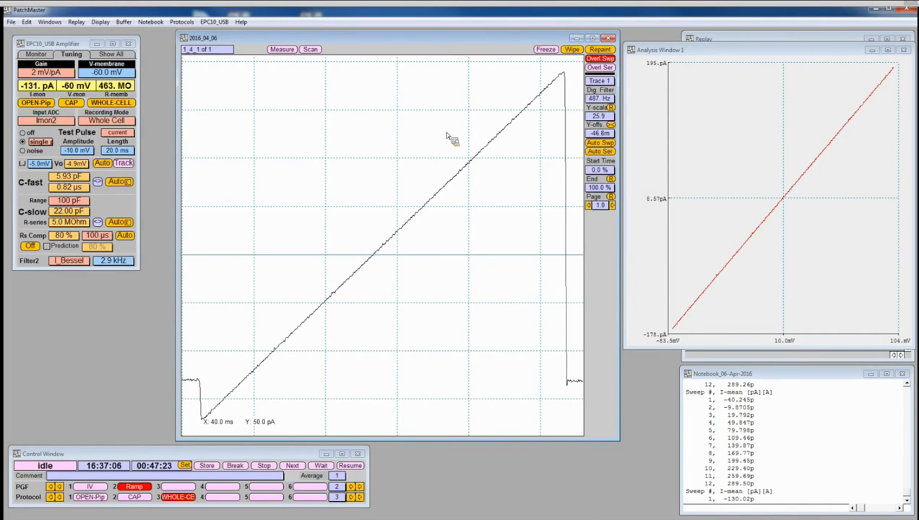
Step: Zoom into the upper end of the ramp trace and paste its copied picture into a new OpenOffice Draw drawing
mouse_move(466, 60)
mouse_down()
mouse_move(565, 186)
mouse_move(579, 248)
mouse_move(571, 255)
mouse_up()
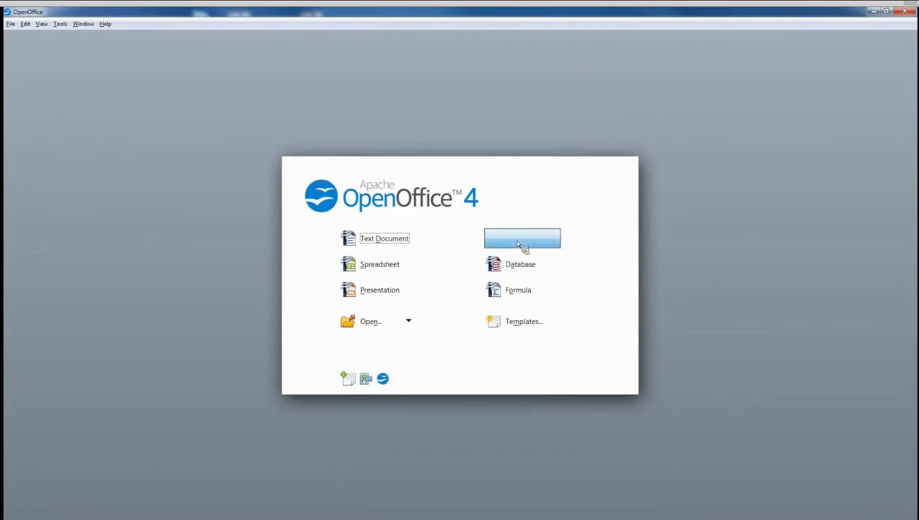
click(518, 243)
drag(406, 119, 484, 151)
key(Delete)
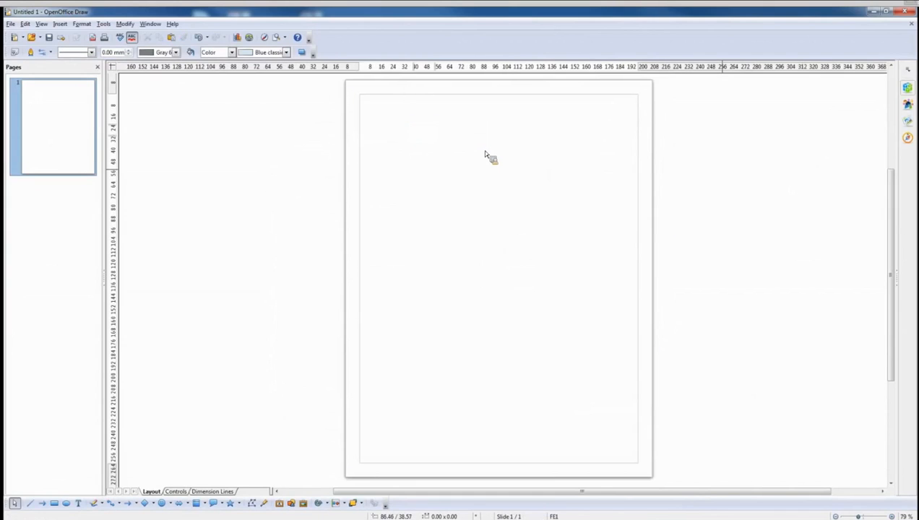
key(ctrl+v)
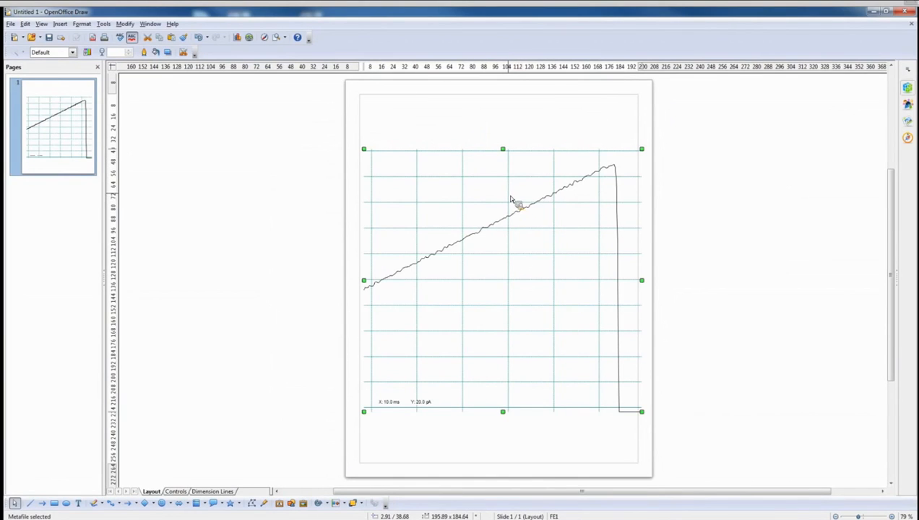
Step: Break the pasted trace metafile into its individual drawing elements
right_click(511, 199)
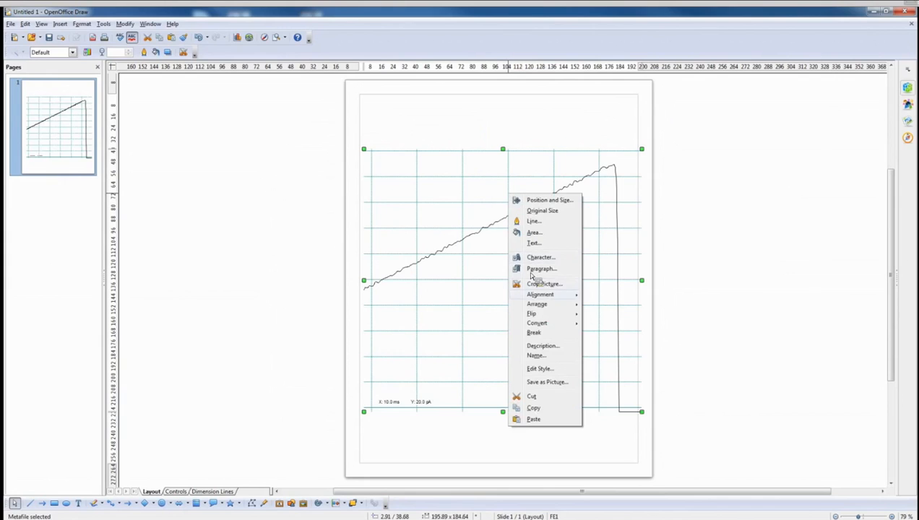
click(532, 334)
click(504, 430)
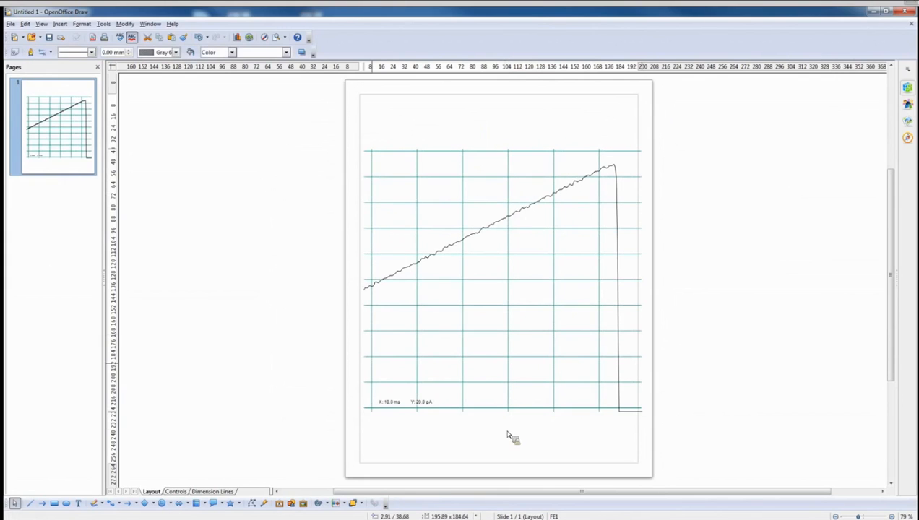
Step: Delete the drawing elements across the graph's lower part, and group the line segments around the trace's peak and move them above the grid
mouse_move(354, 319)
mouse_down()
mouse_move(363, 312)
mouse_move(449, 419)
mouse_move(661, 430)
mouse_move(671, 439)
mouse_up()
key(Delete)
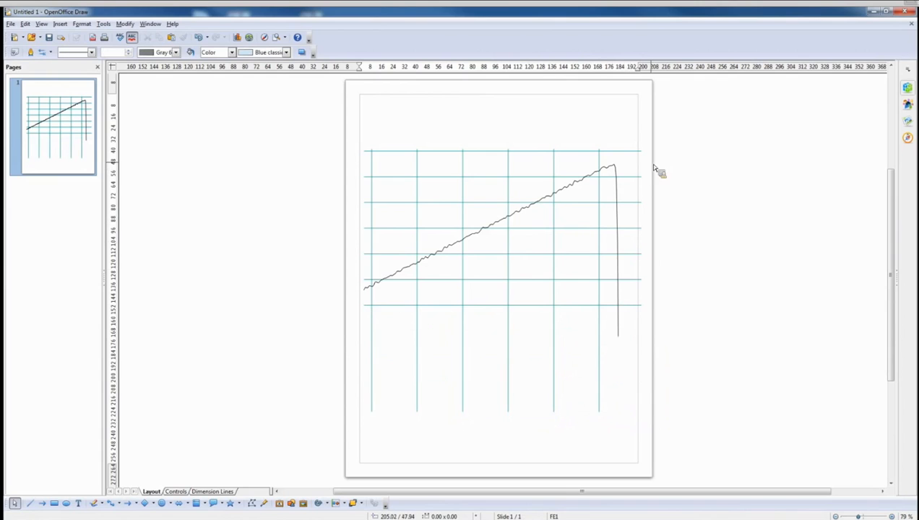
drag(544, 133, 625, 237)
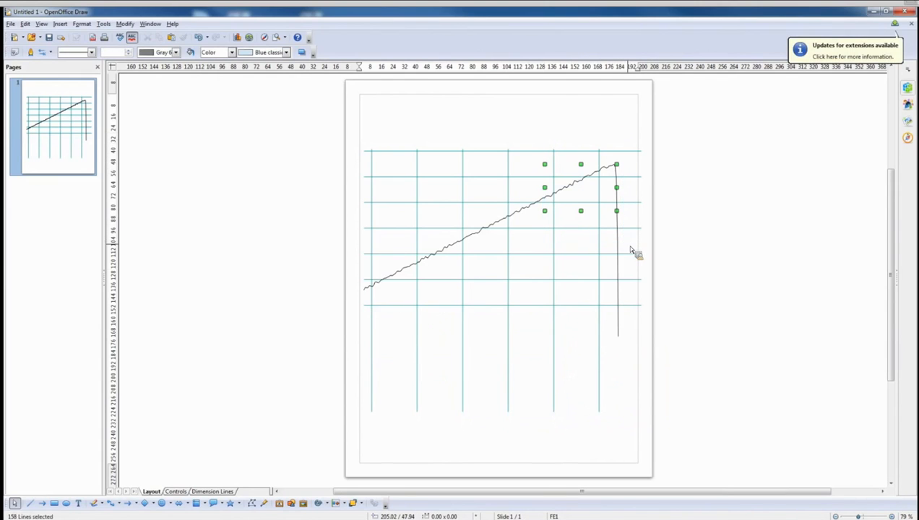
right_click(571, 189)
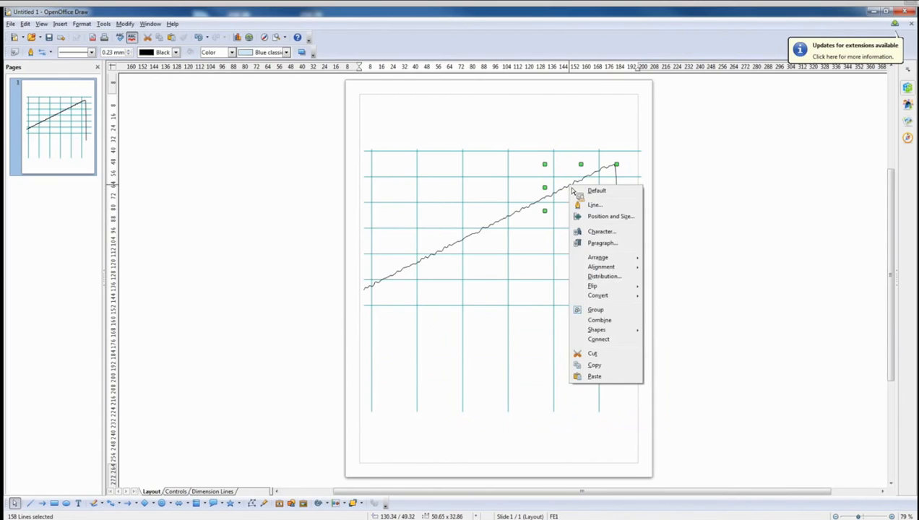
click(596, 310)
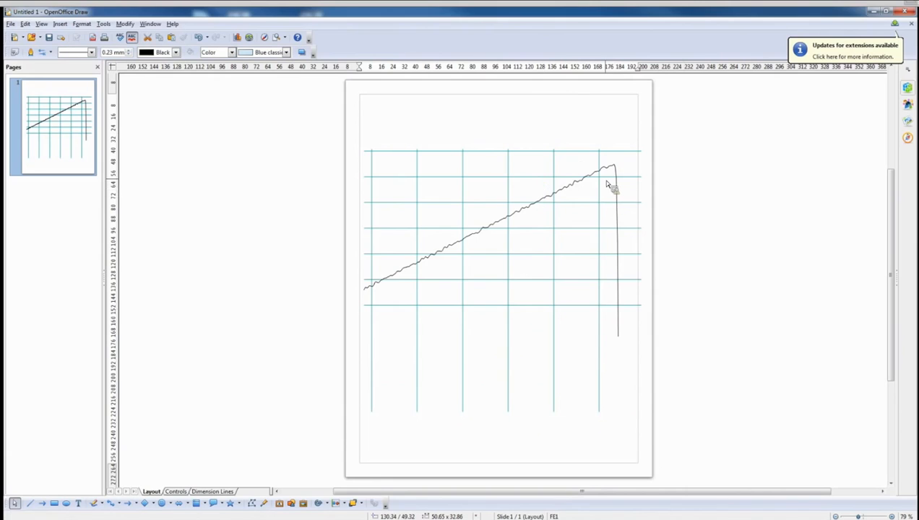
drag(567, 176, 444, 139)
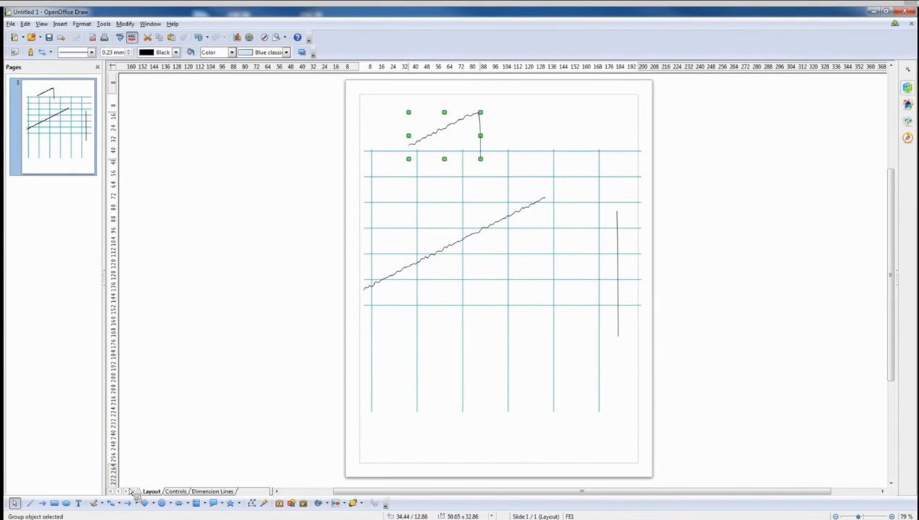
Step: Leave the drawing, switch back to PatchMaster, and activate the analysis window showing the ramp's current-voltage plot
click(904, 12)
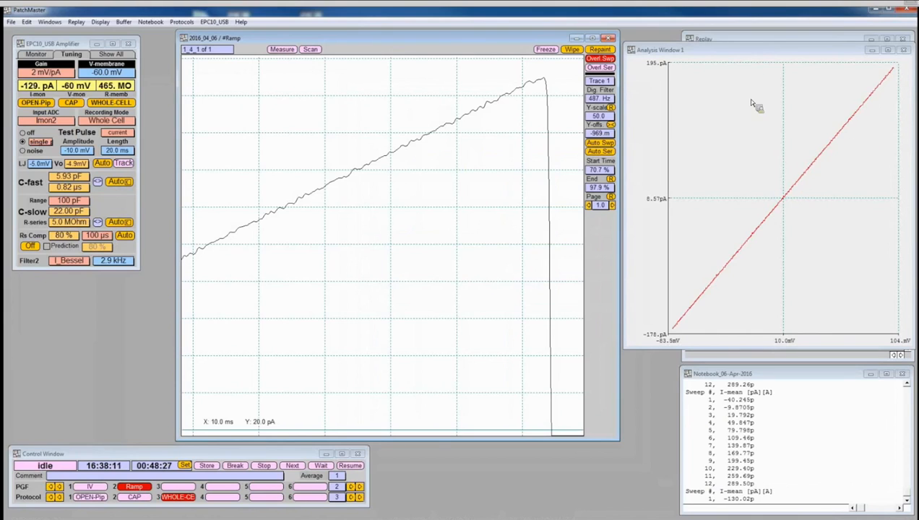
click(763, 80)
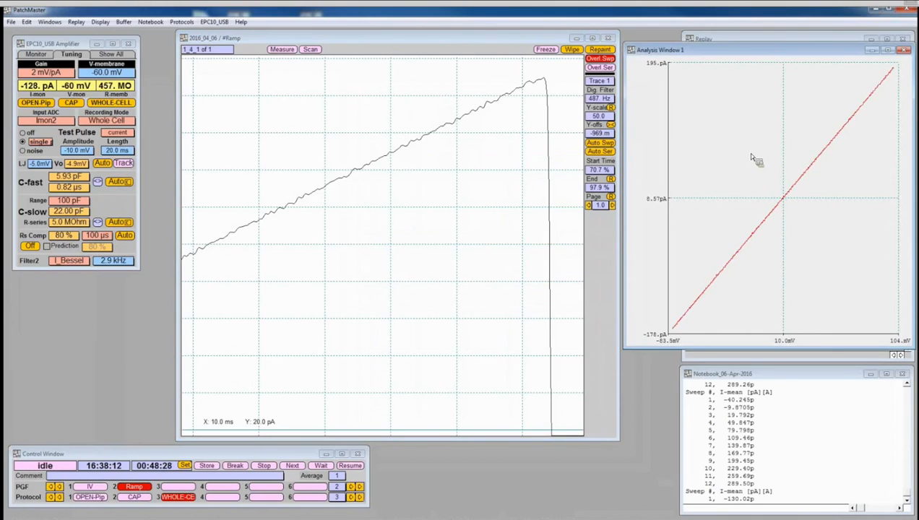